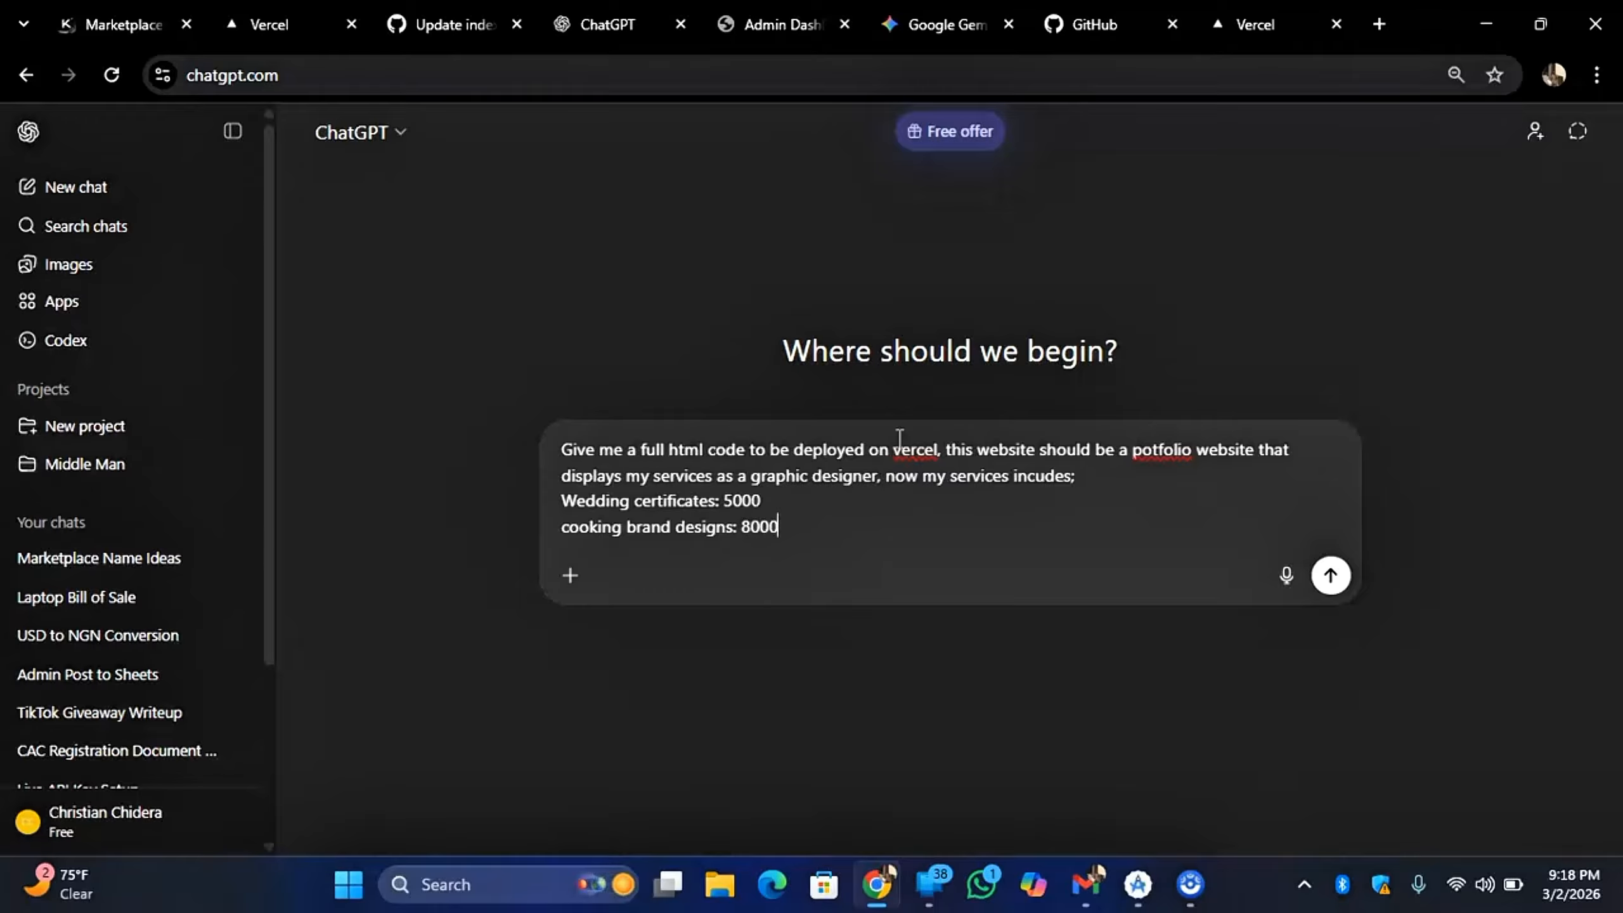
Step: Add the line "(this is for a class so list more services)" below the service prices in the prompt
key("shift+Return")
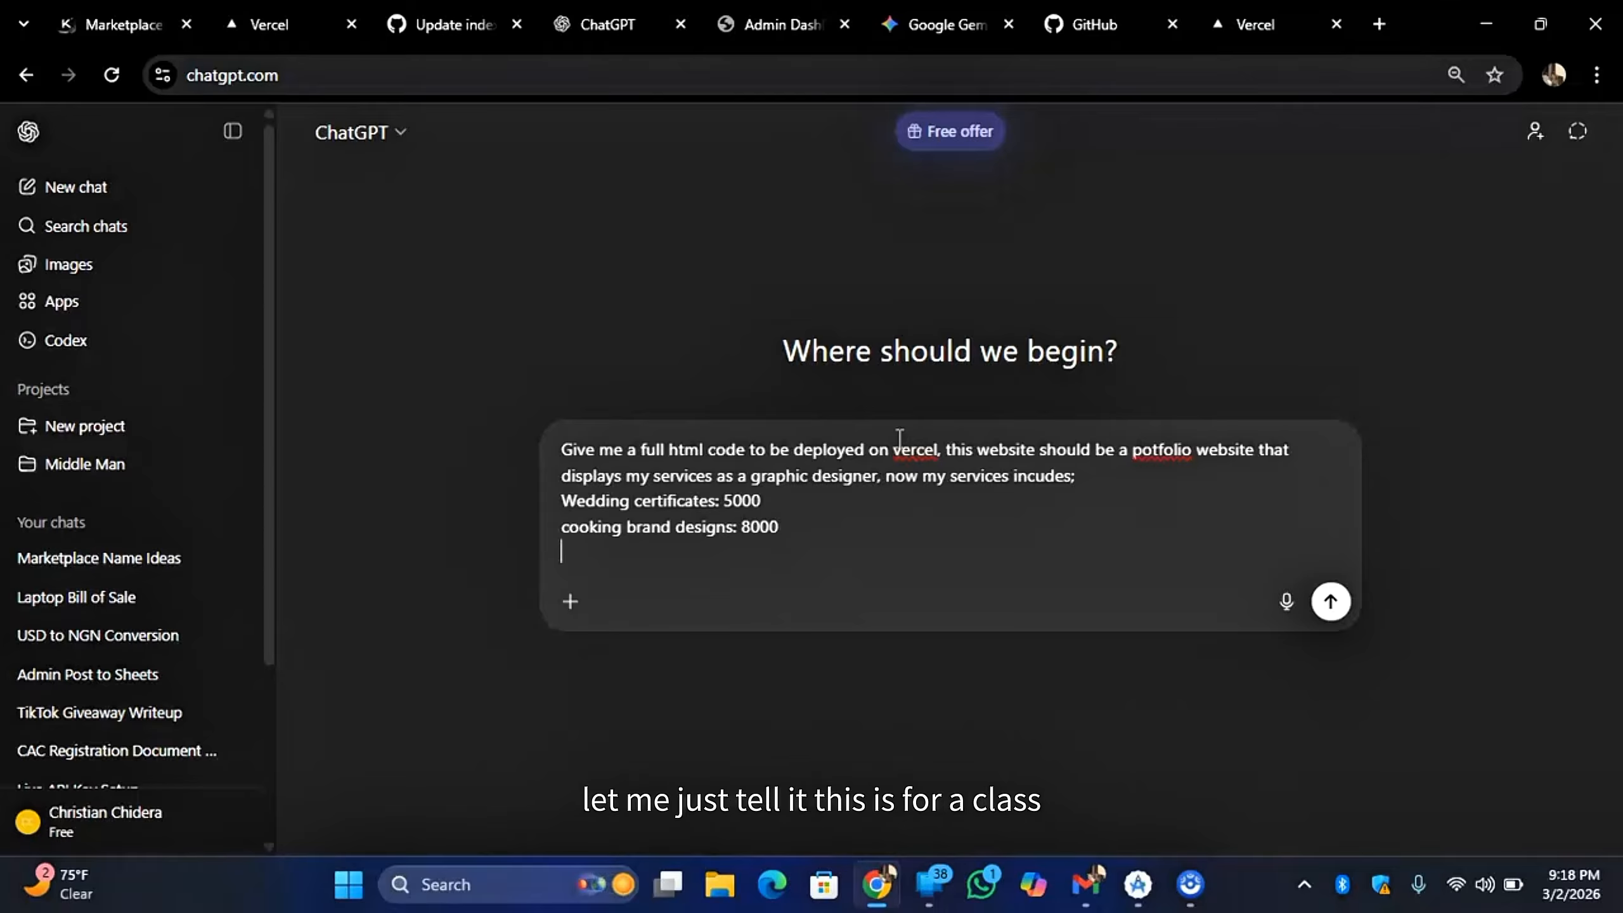
type("(this is for a classfo")
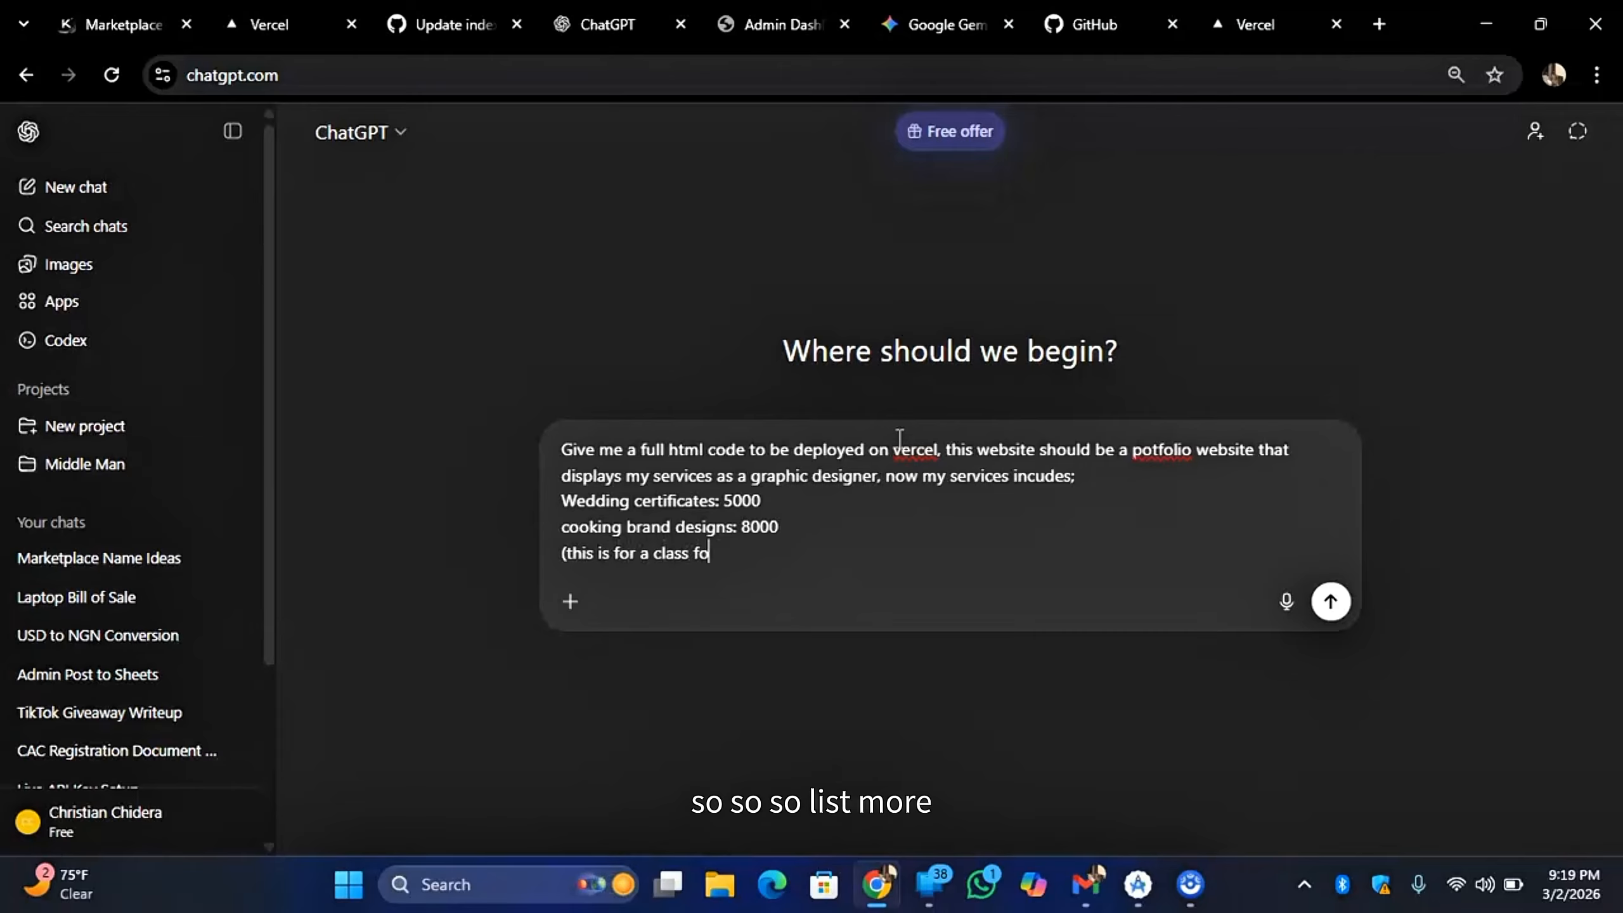
key("BackSpace")
key("BackSpace")
type("so list more")
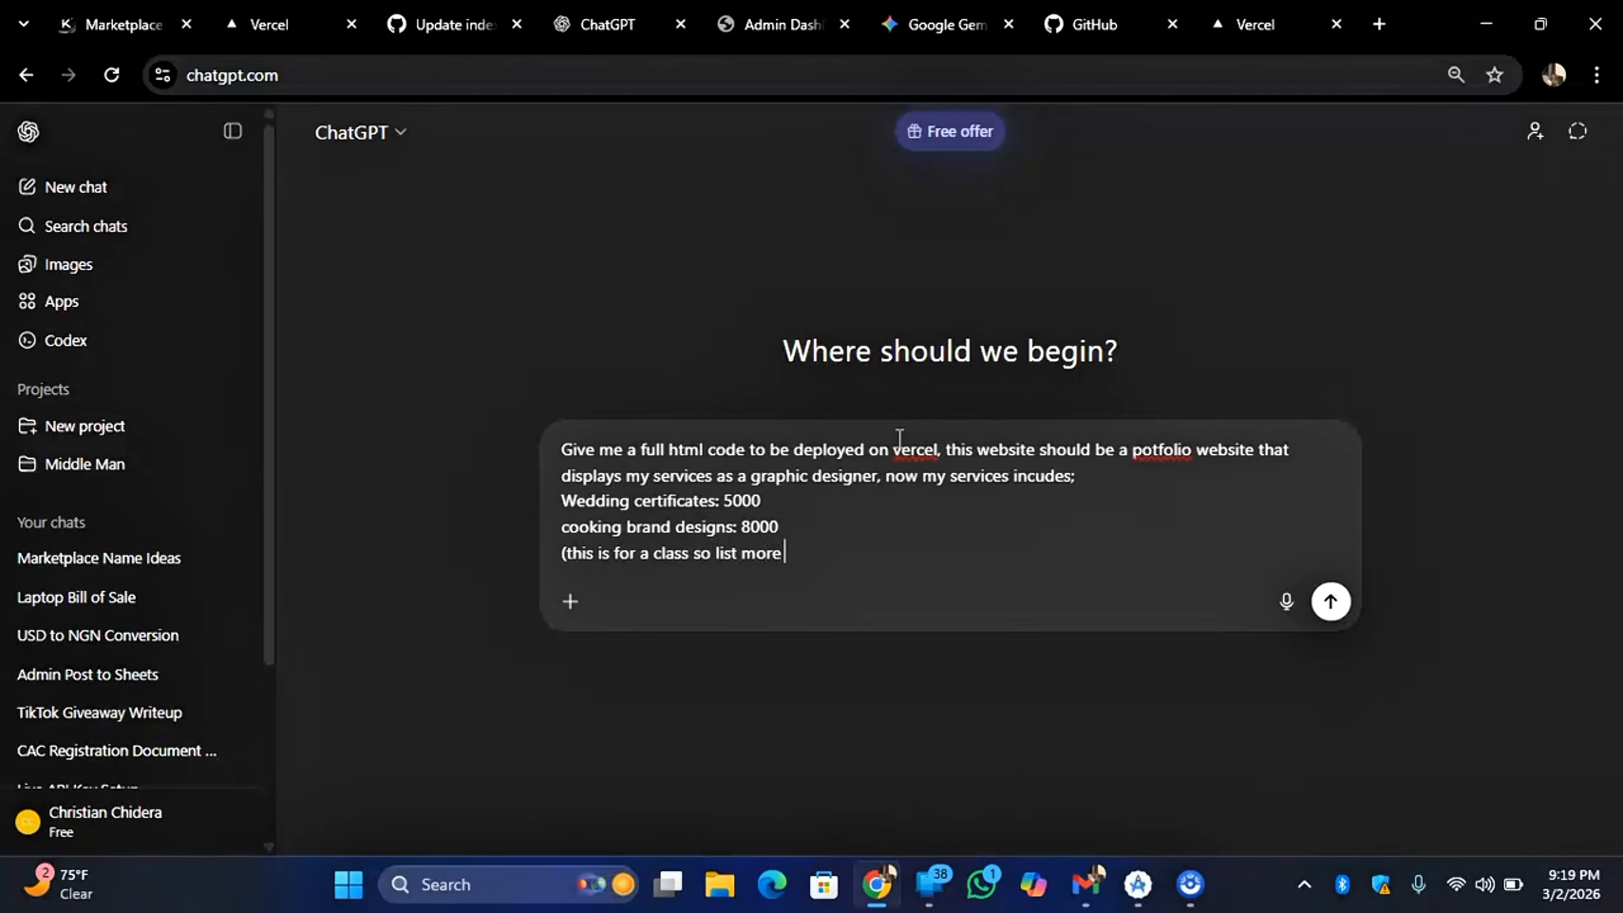
type(" service")
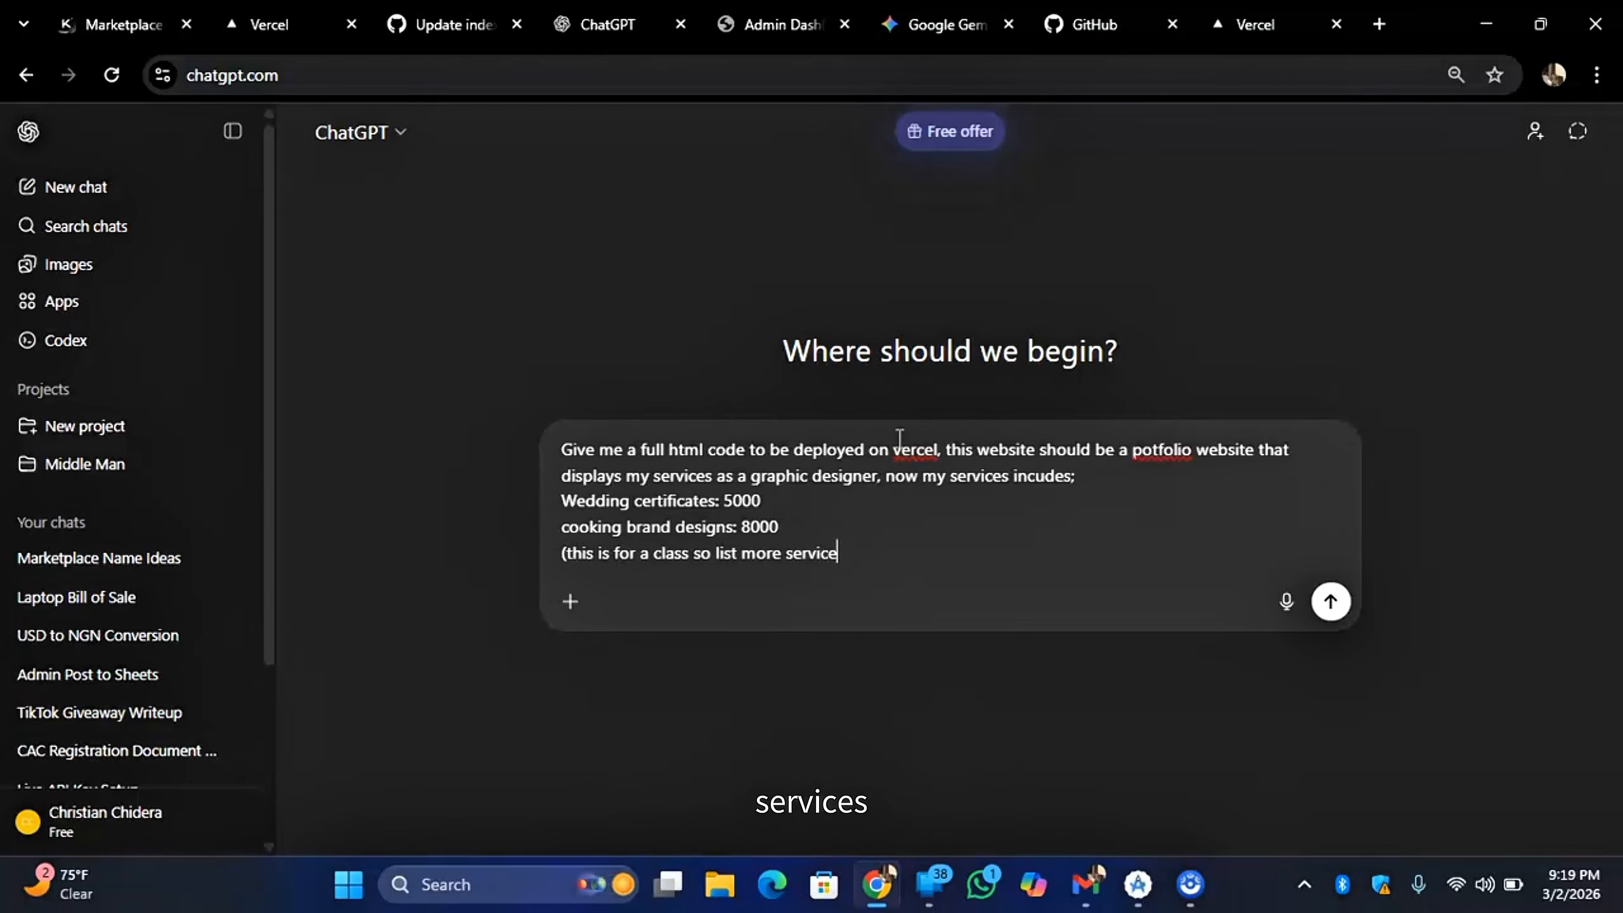
type("s and keep a")
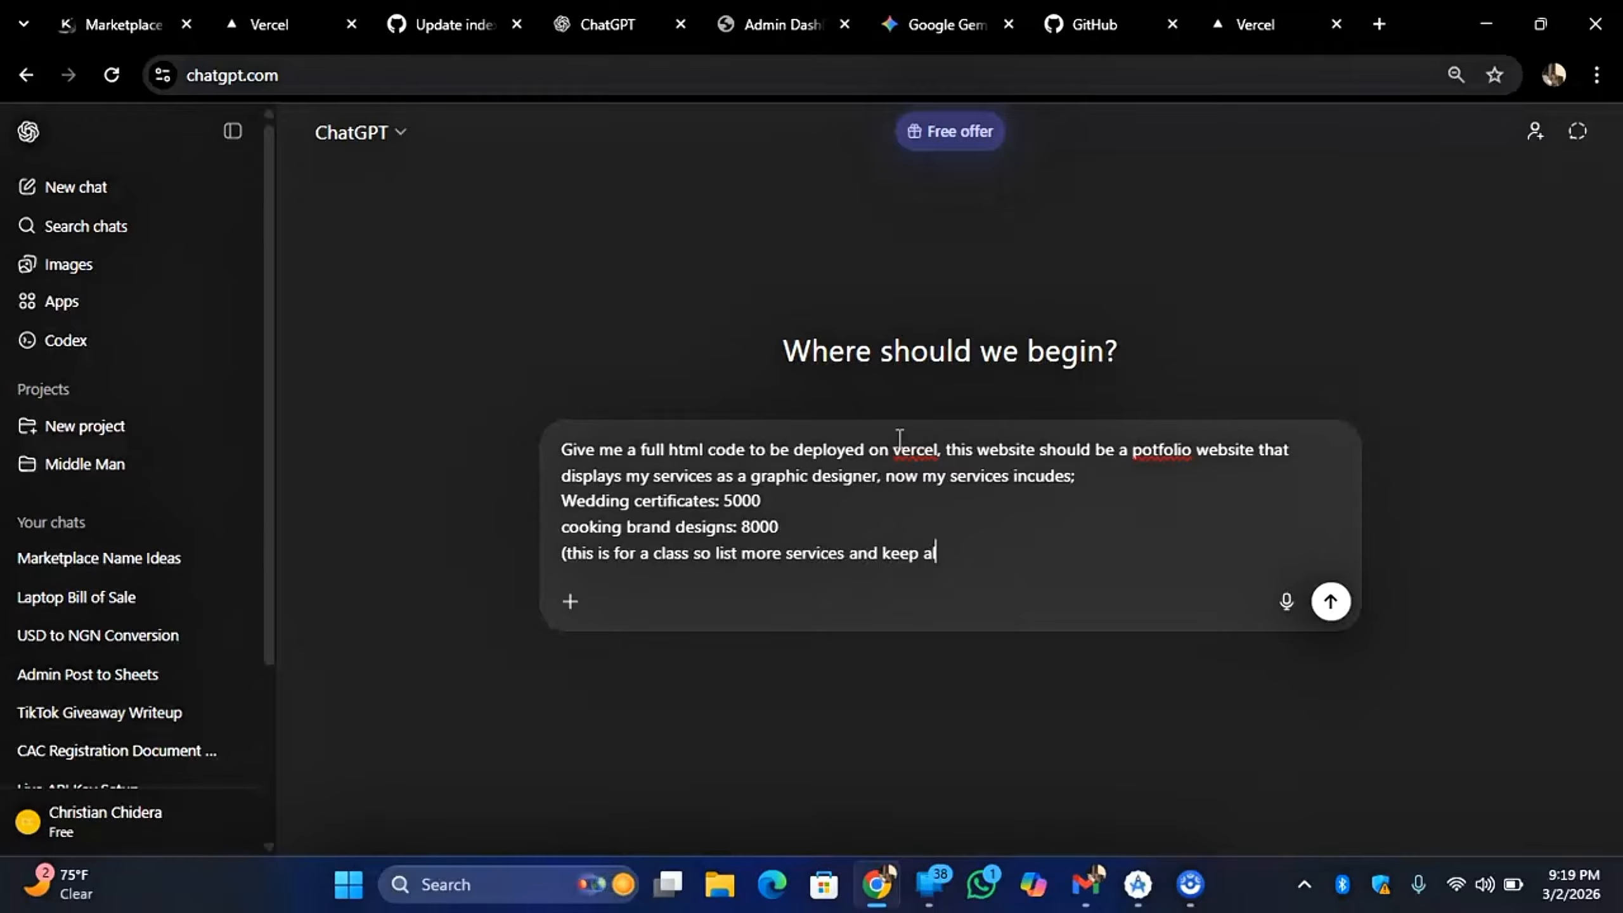
type("ll pric")
key("BackSpace")
key("BackSpace")
key("BackSpace")
key("BackSpace")
key("BackSpace")
key("BackSpace")
key("BackSpace")
key("BackSpace")
key("BackSpace")
key("BackSpace")
key("BackSpace")
key("BackSpace")
key("BackSpace")
key("BackSpace")
key("BackSpace")
key("BackSpace")
key("BackSpace")
key("BackSpace")
key("BackSpace")
key("BackSpace")
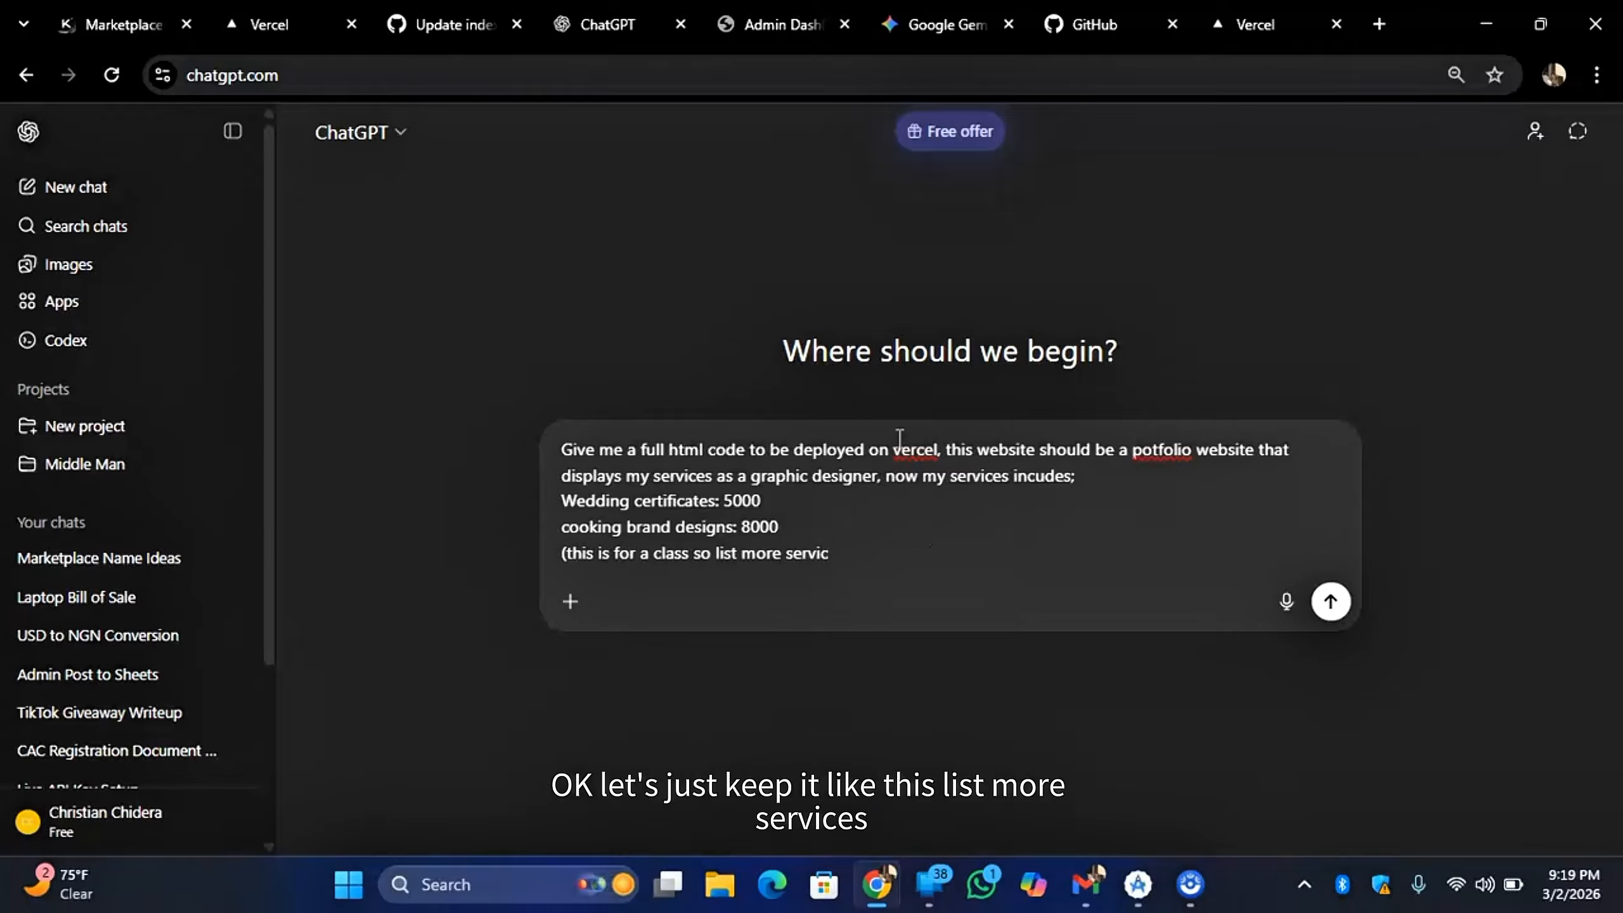
type("es")
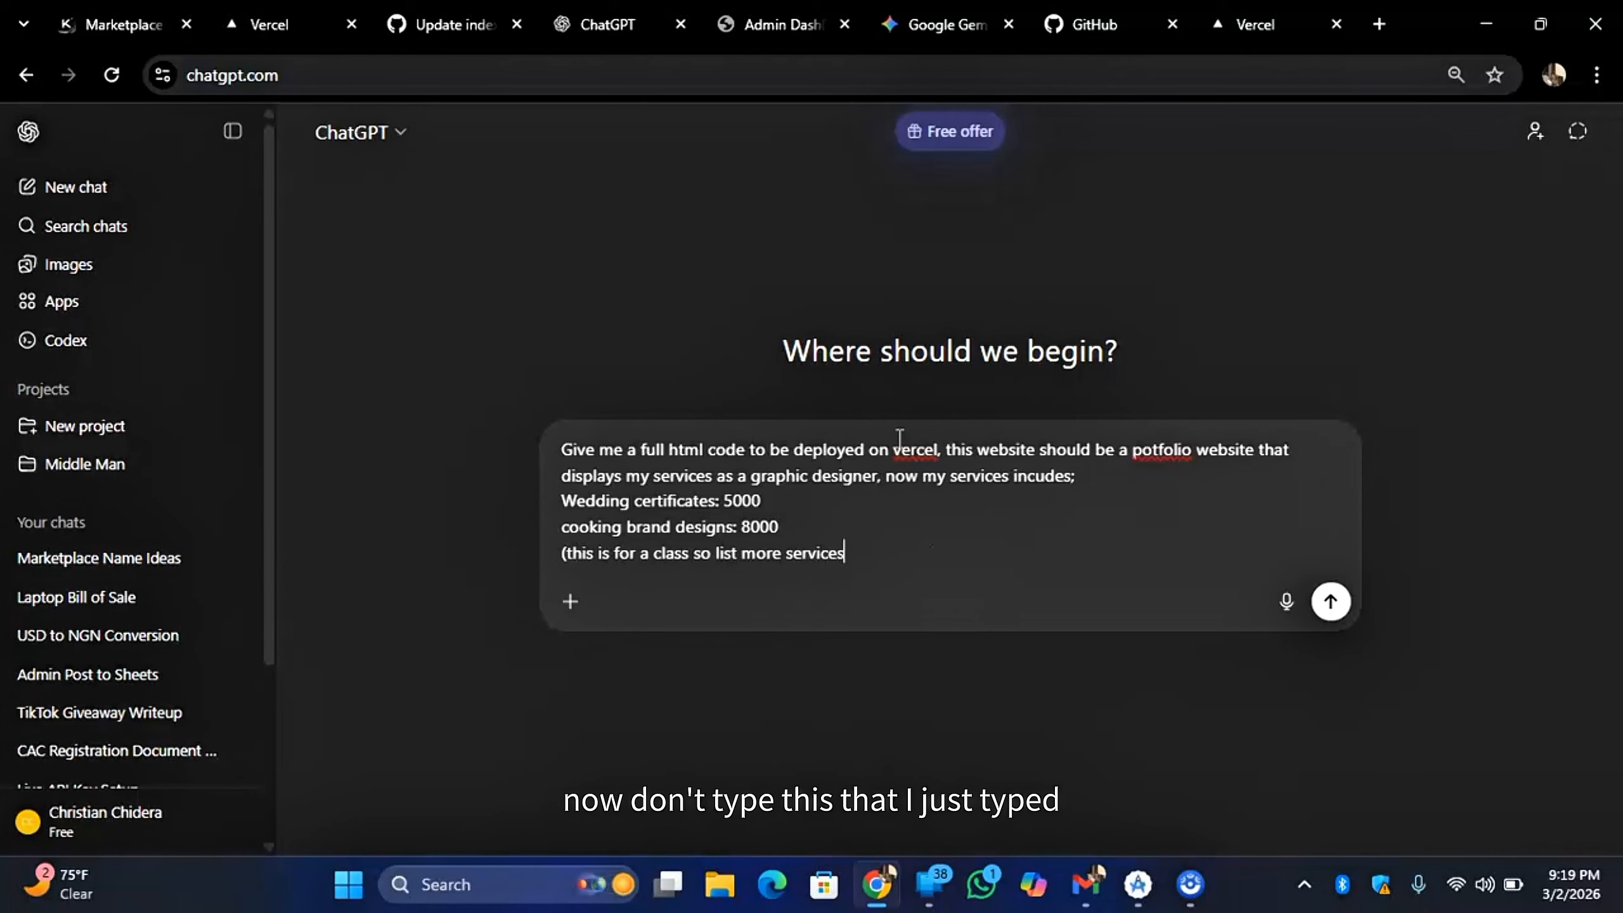
type(")")
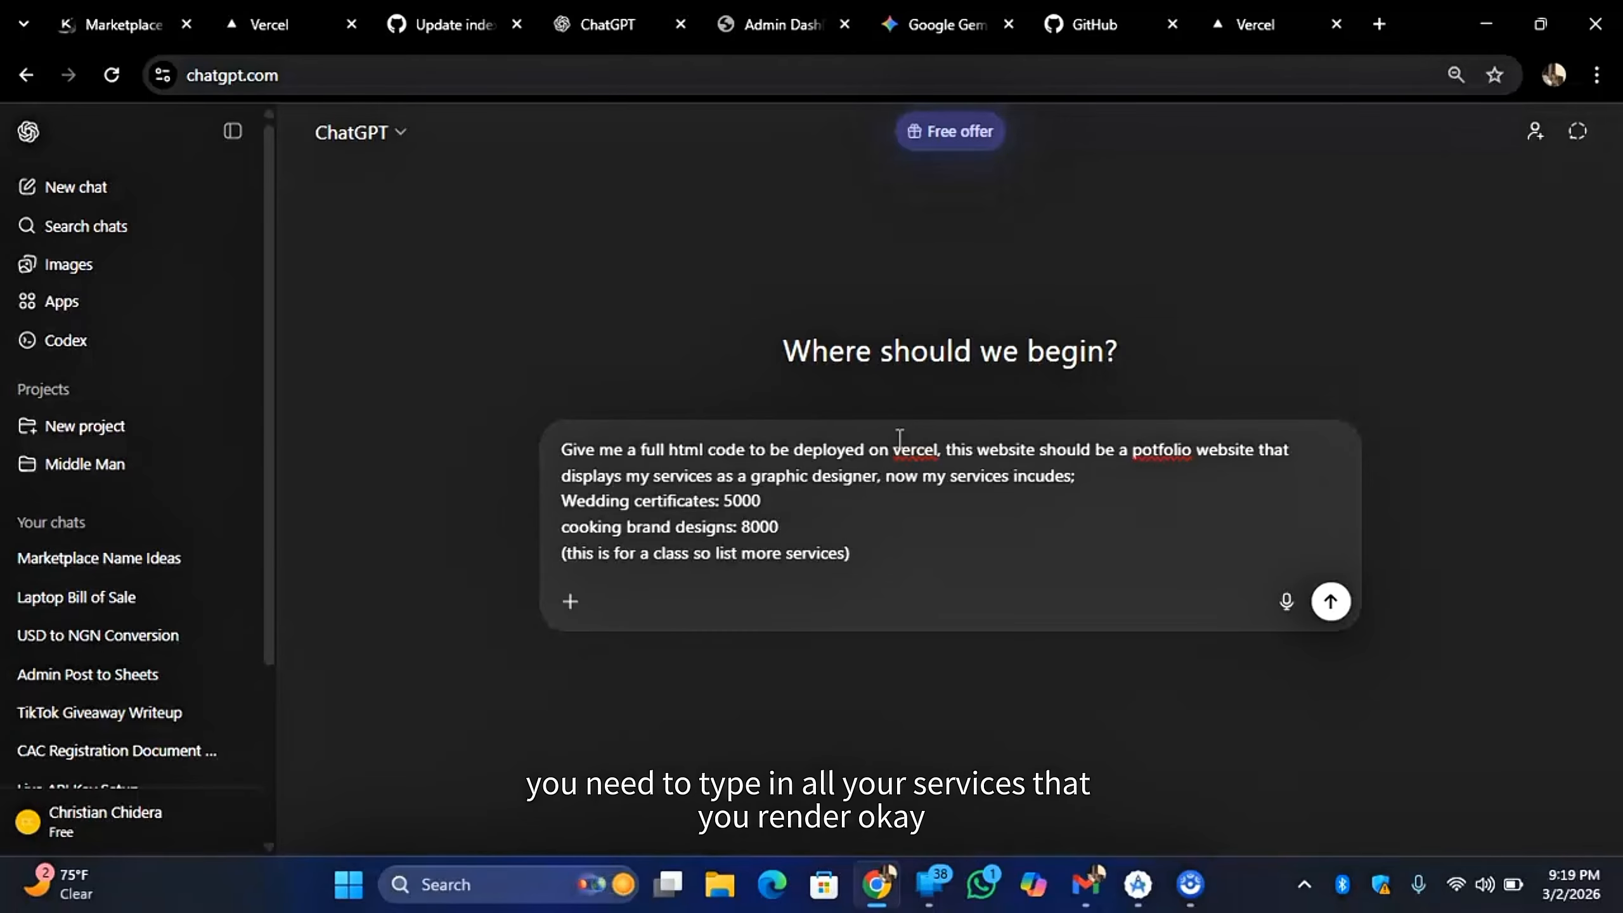
type(":")
key("BackSpace")
Step: Add a new prompt line reading "all prices should be in naira,"
key("shift+Return")
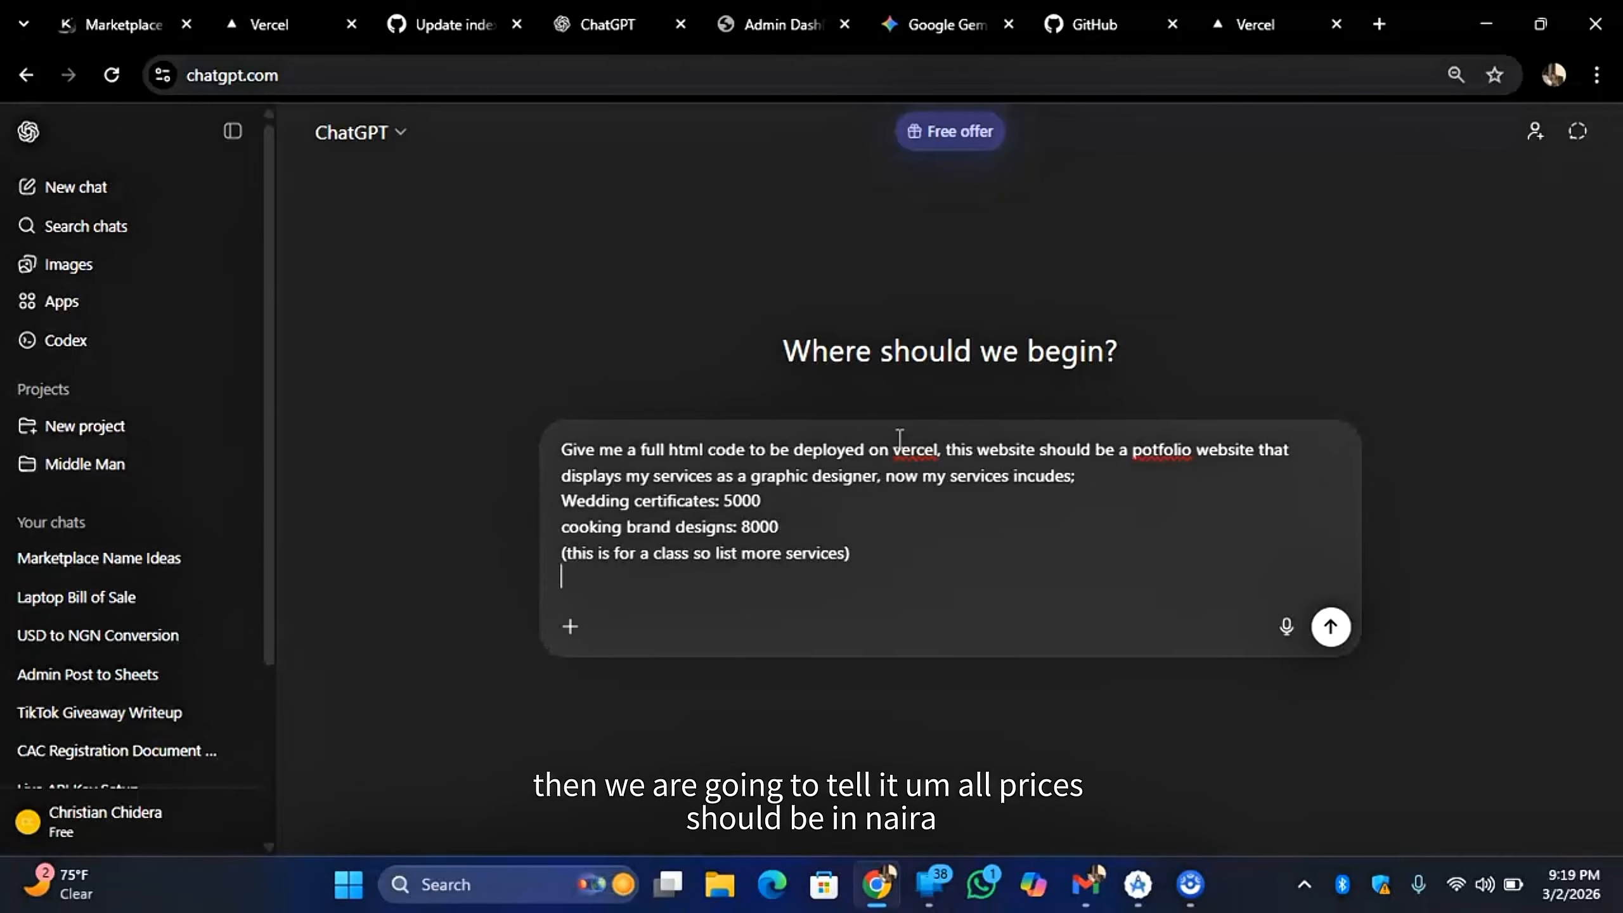
type("all prices should be ")
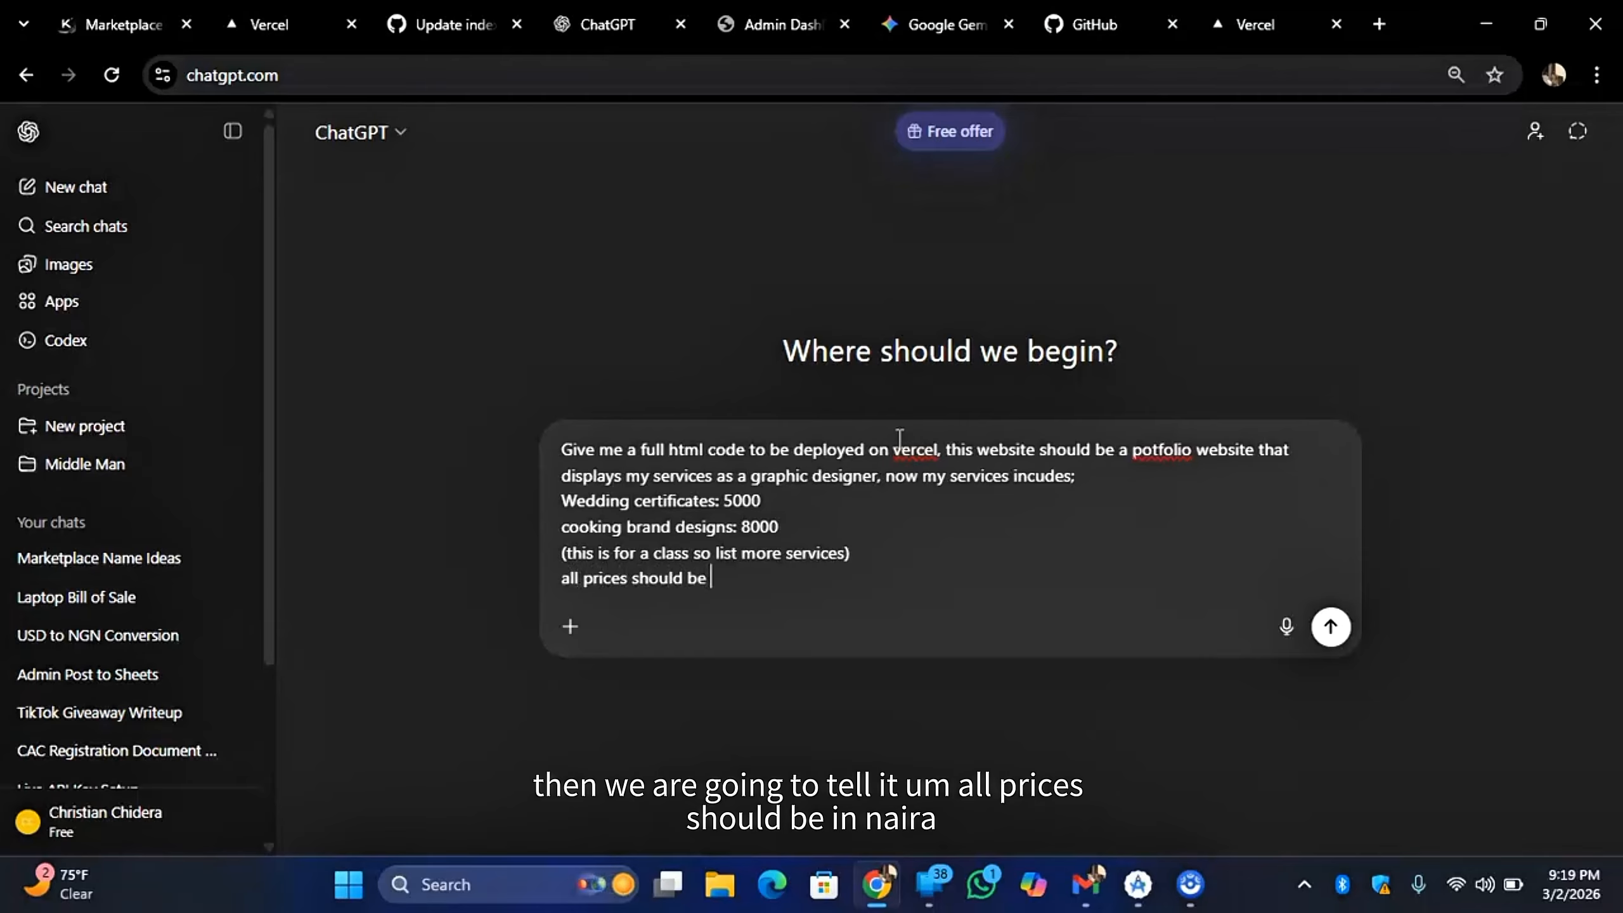
type("in naira")
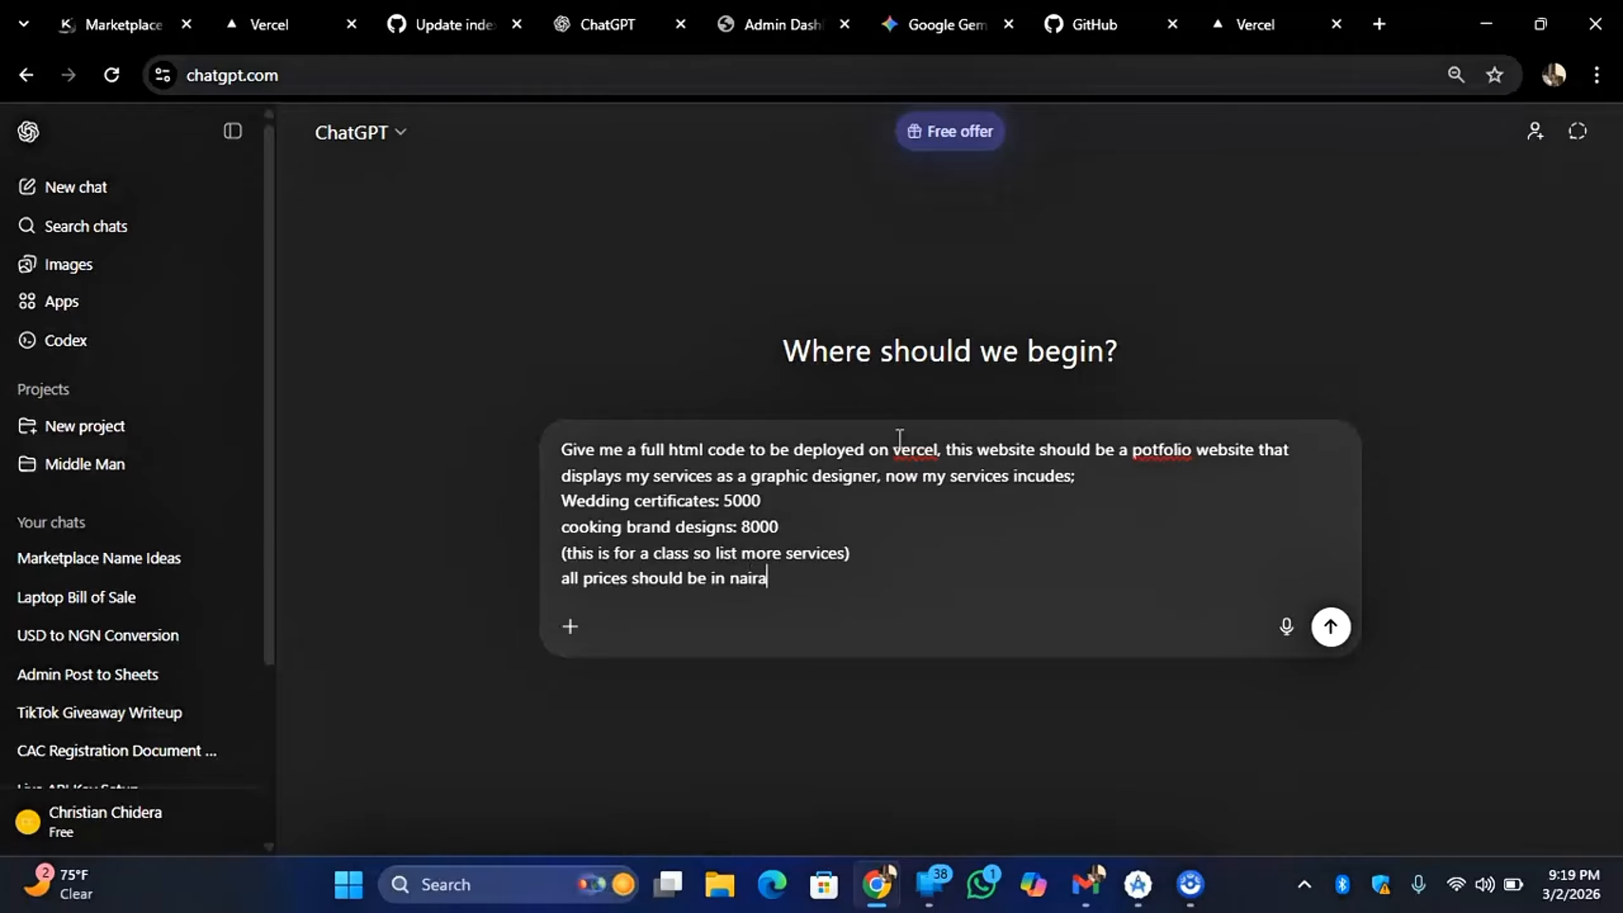
type(",")
Step: Add a new prompt line reading "add motion effects, animations and use icons rather than emojis,"
key("shift+Return")
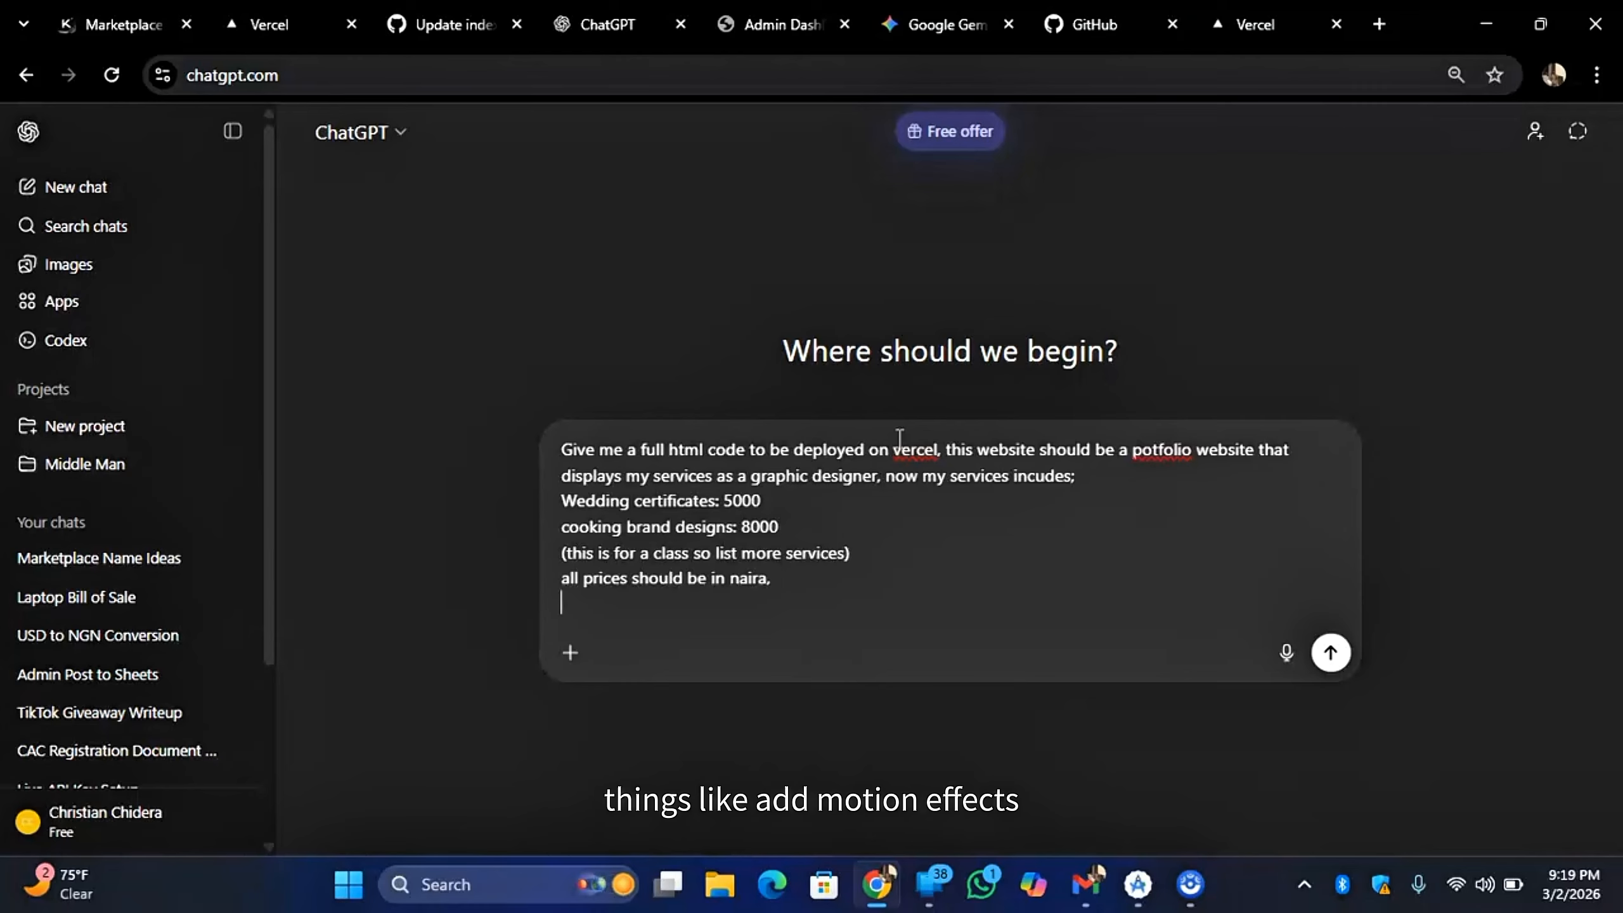
type("add motion effects, ani")
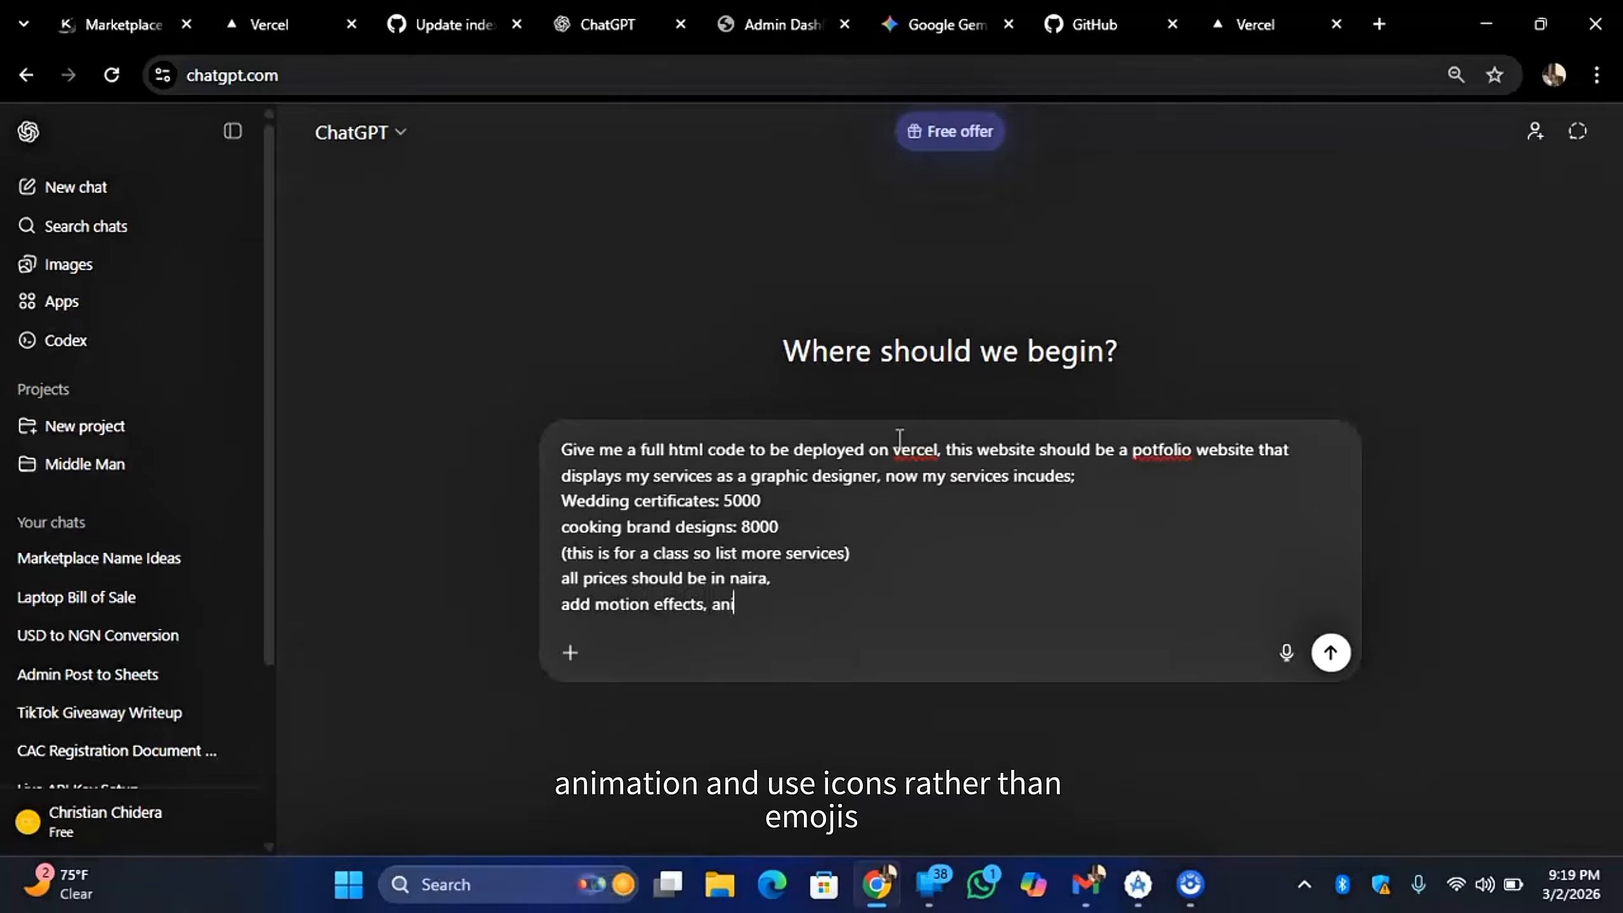
type("mations and use icon")
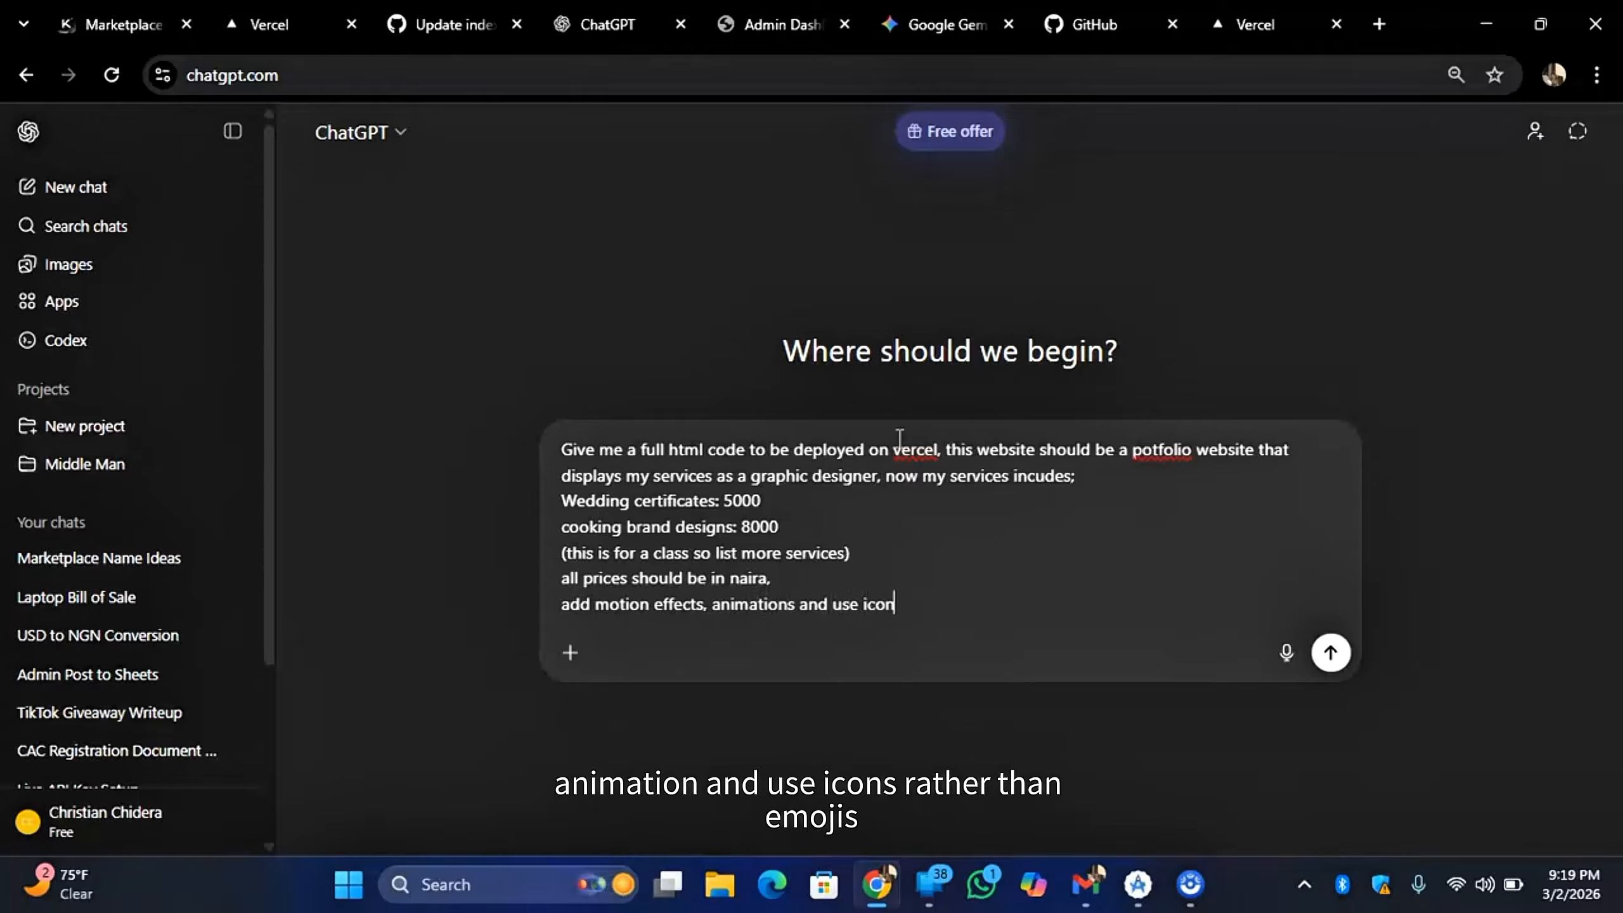
type("s rather than emojis")
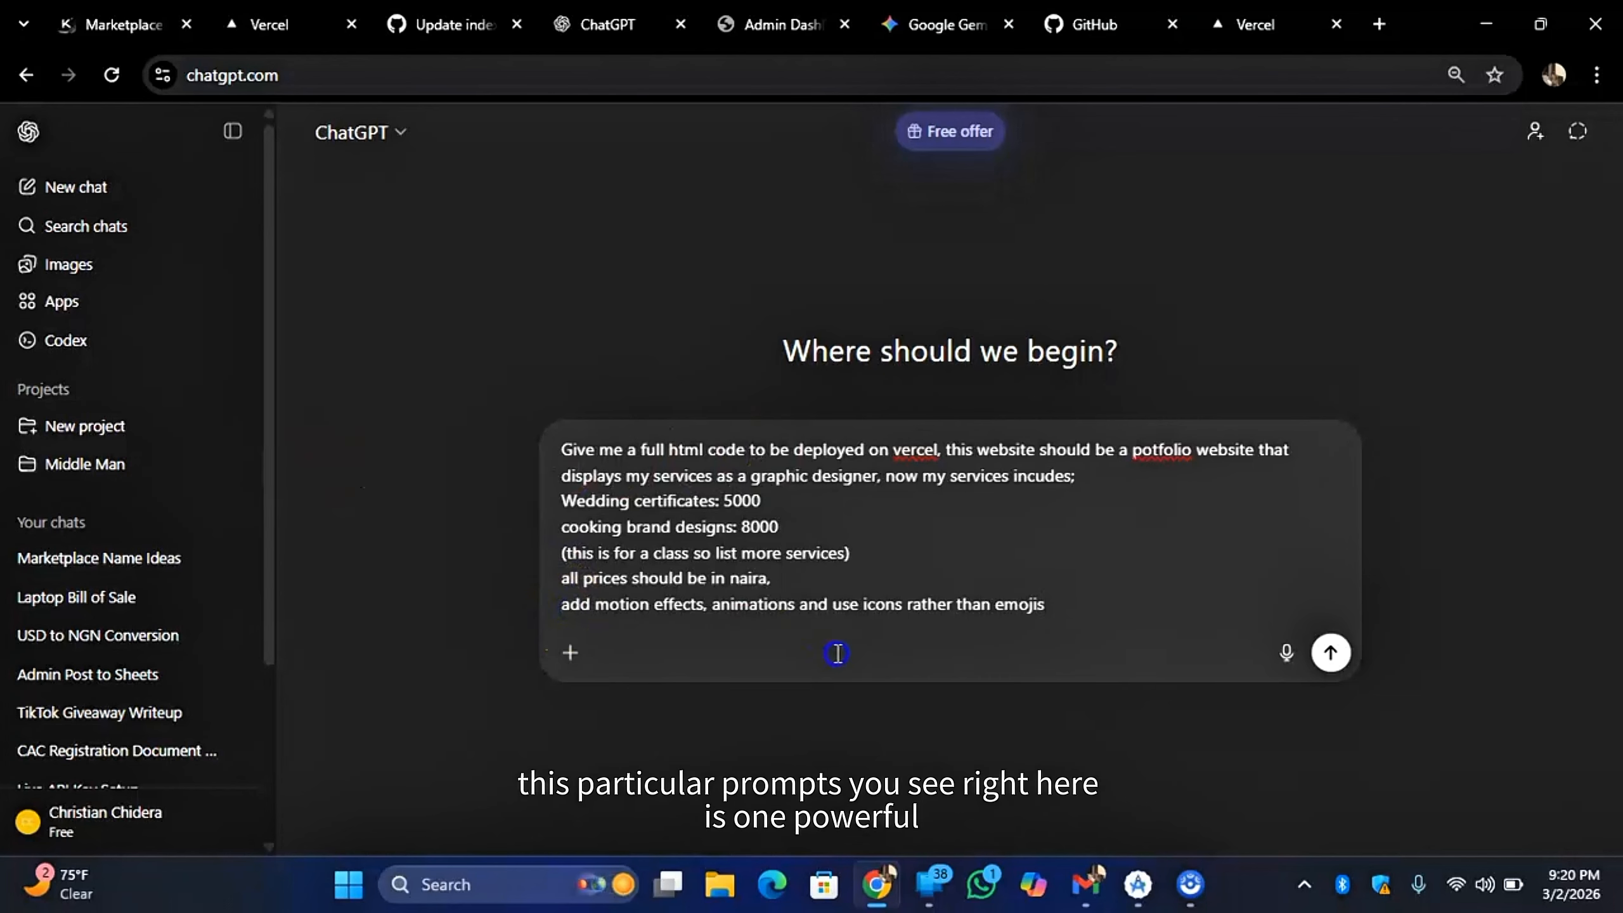
left_click_drag(561, 604, 1065, 617)
left_click(1061, 611)
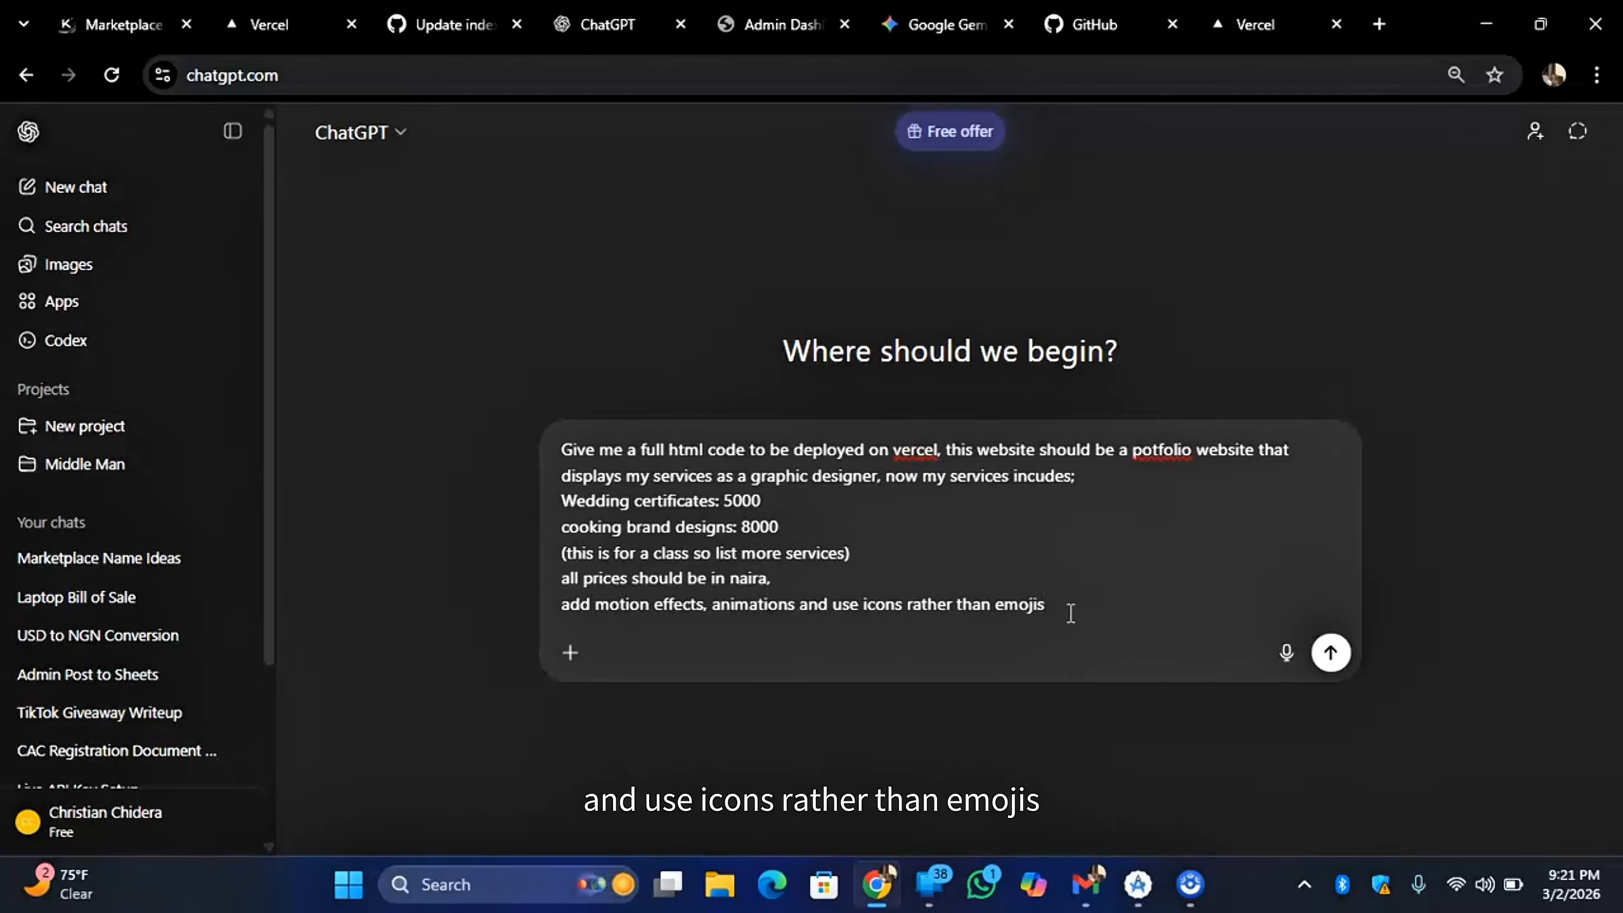
type(",")
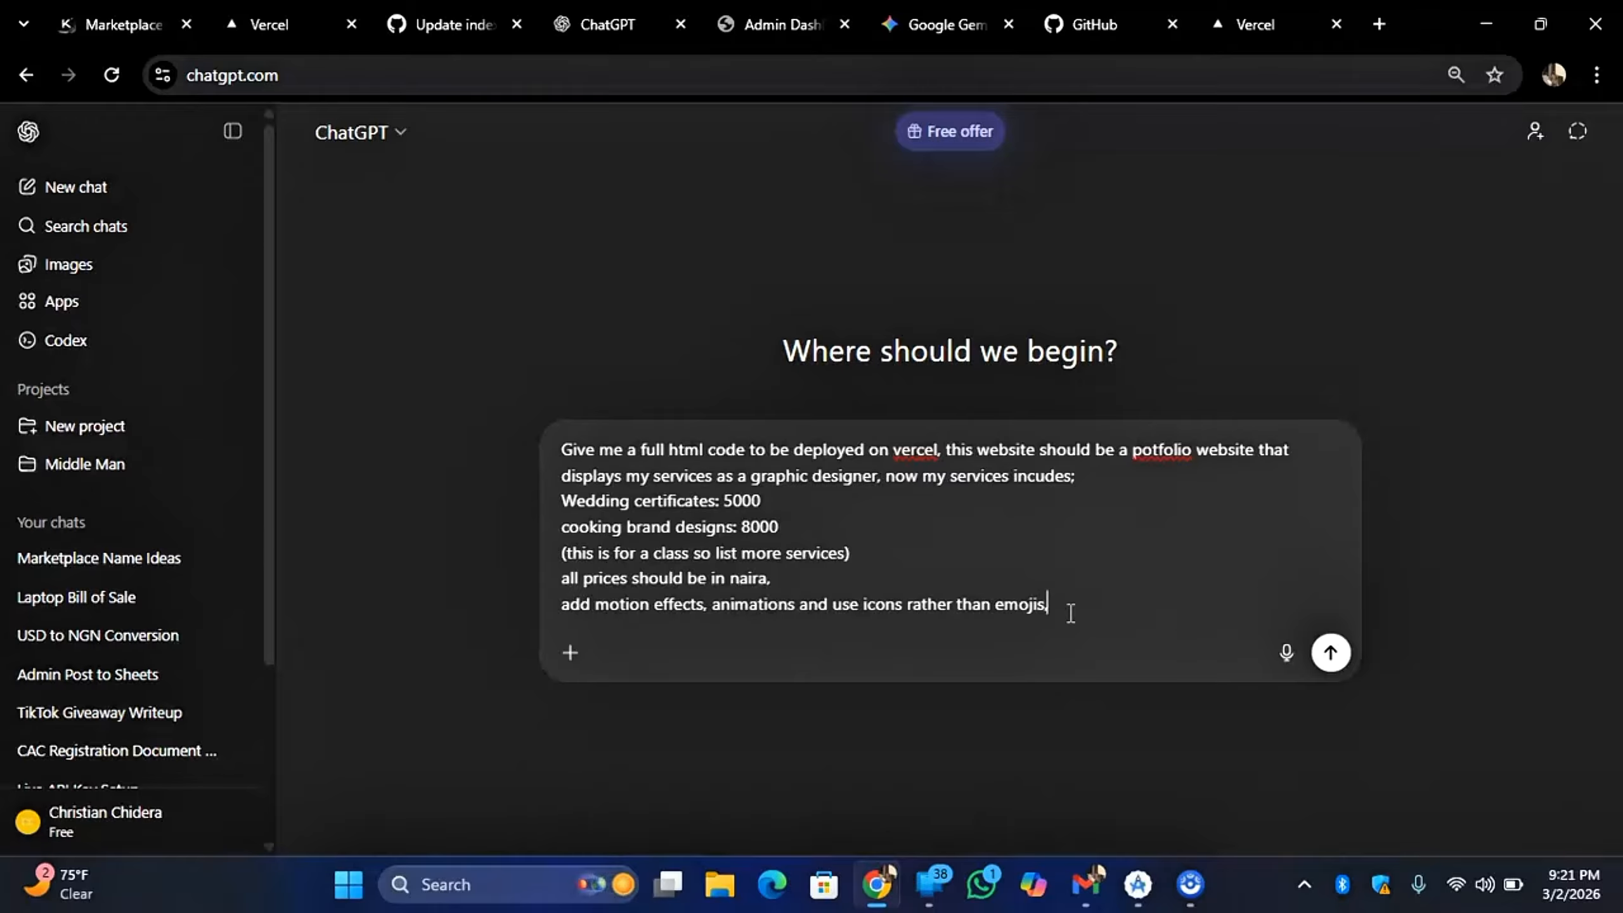
Step: Add a new prompt line asking to "make the site professional and unique,"
key("shift+Return")
type("make the si")
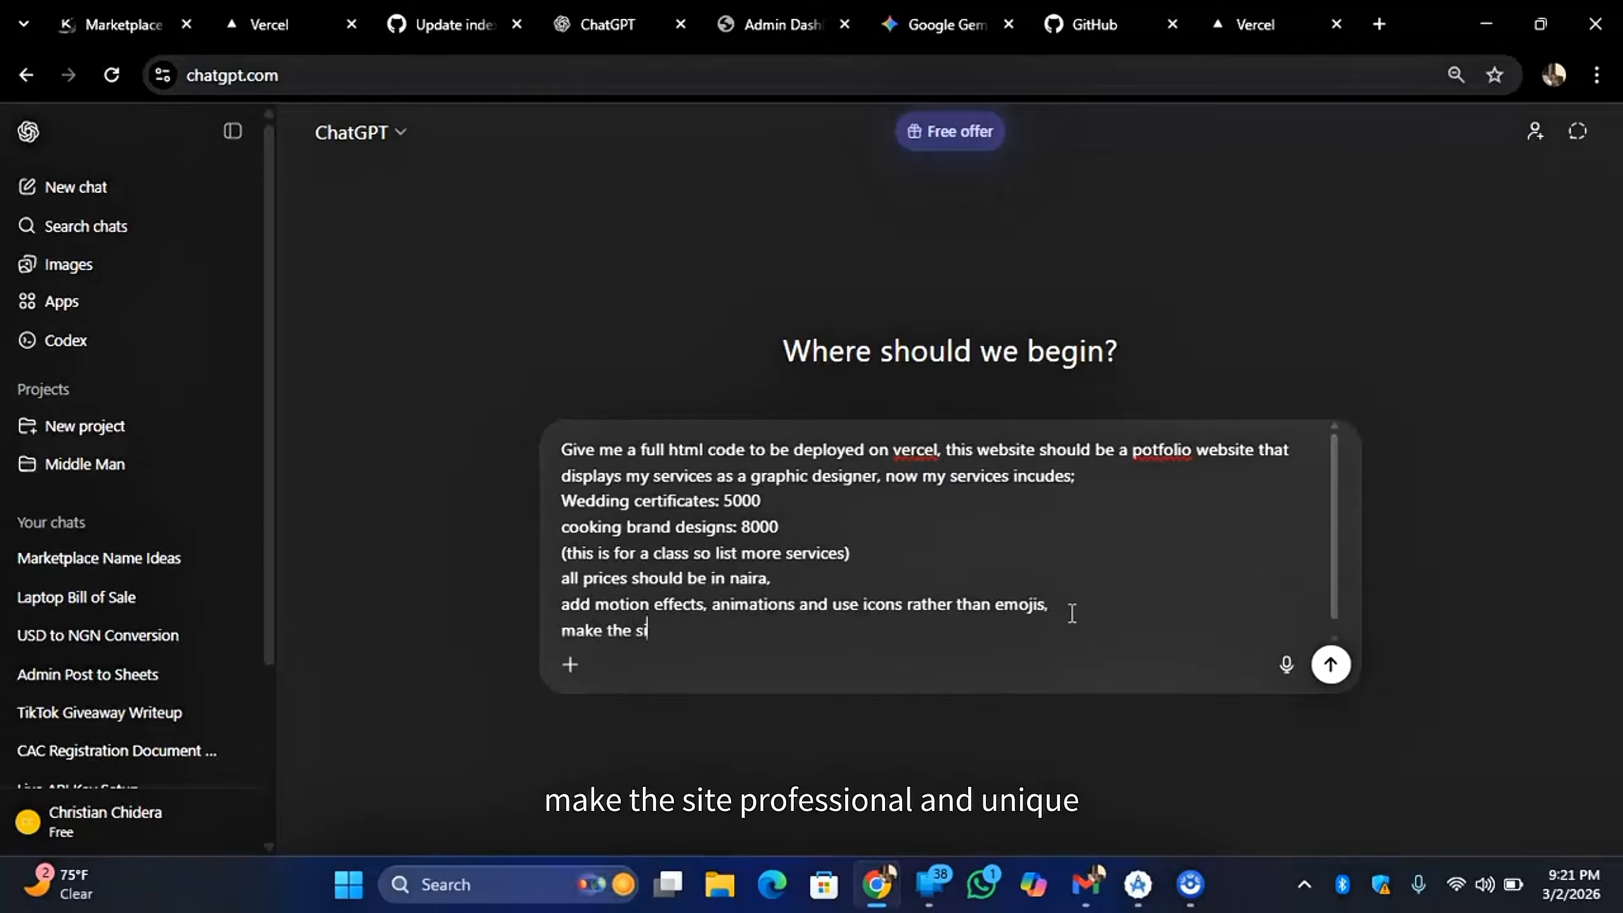
type("te professional and uniqye")
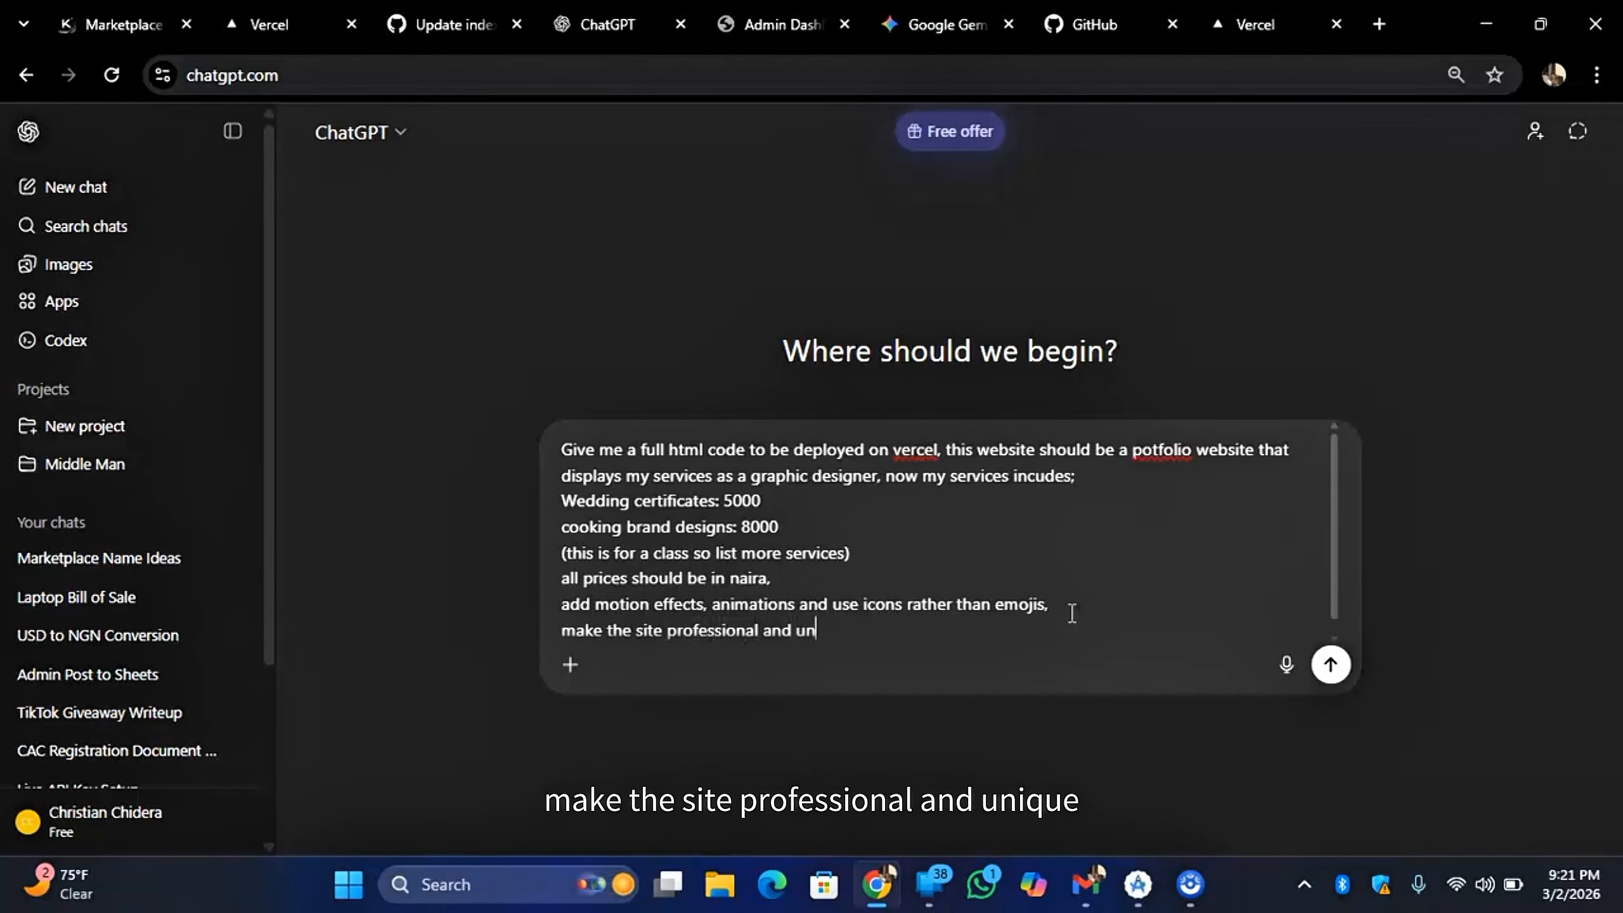
key("BackSpace")
key("BackSpace")
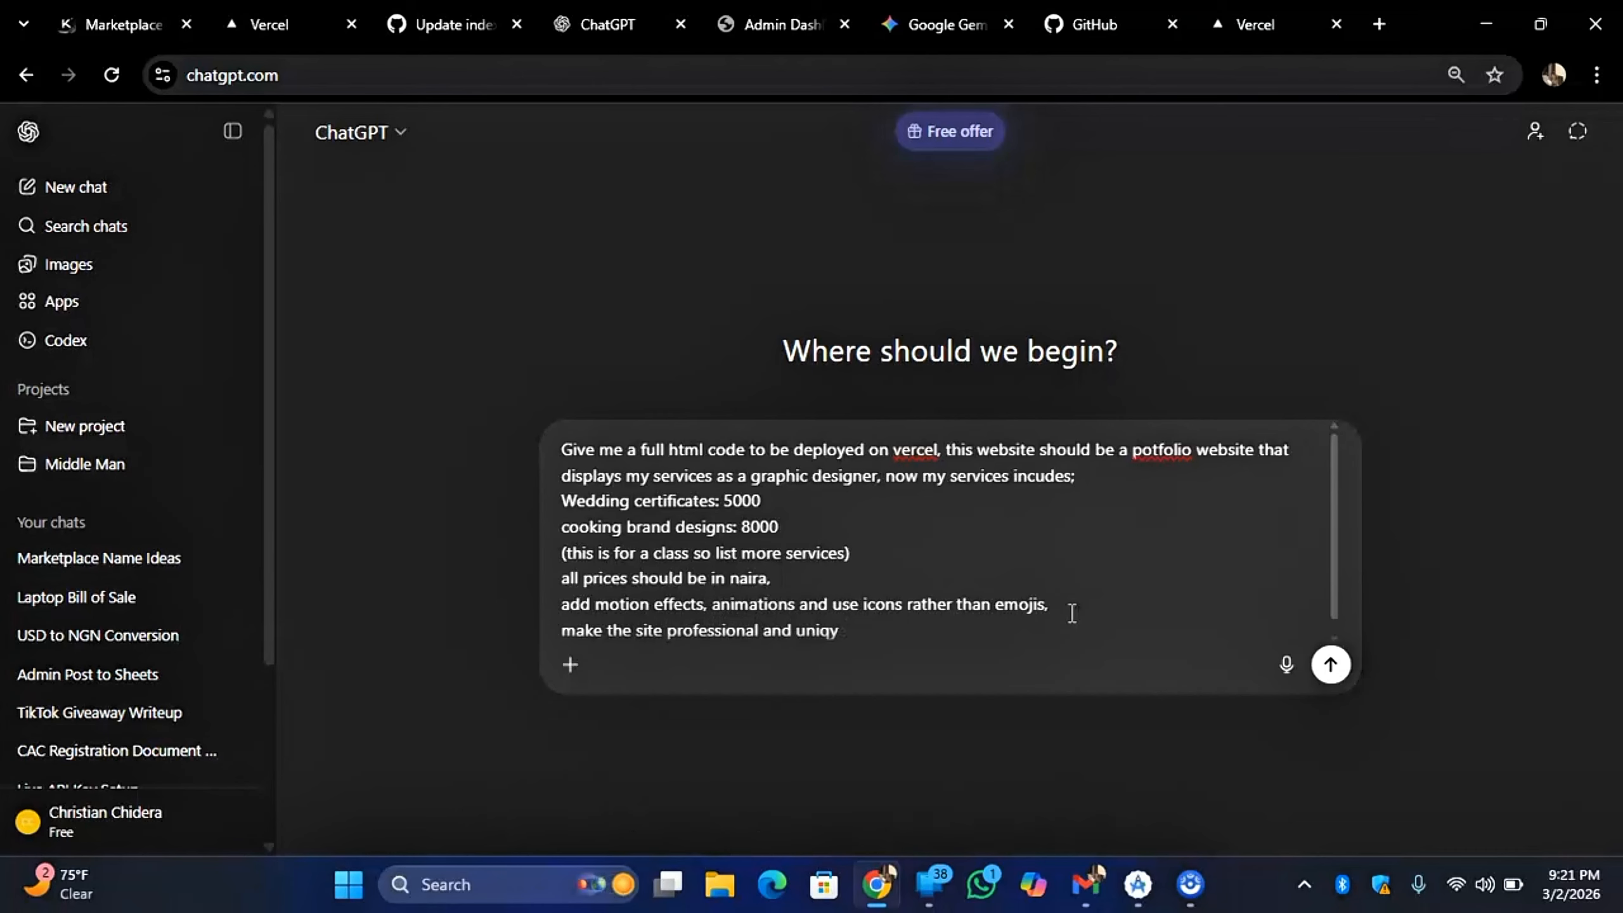
type("ue, ")
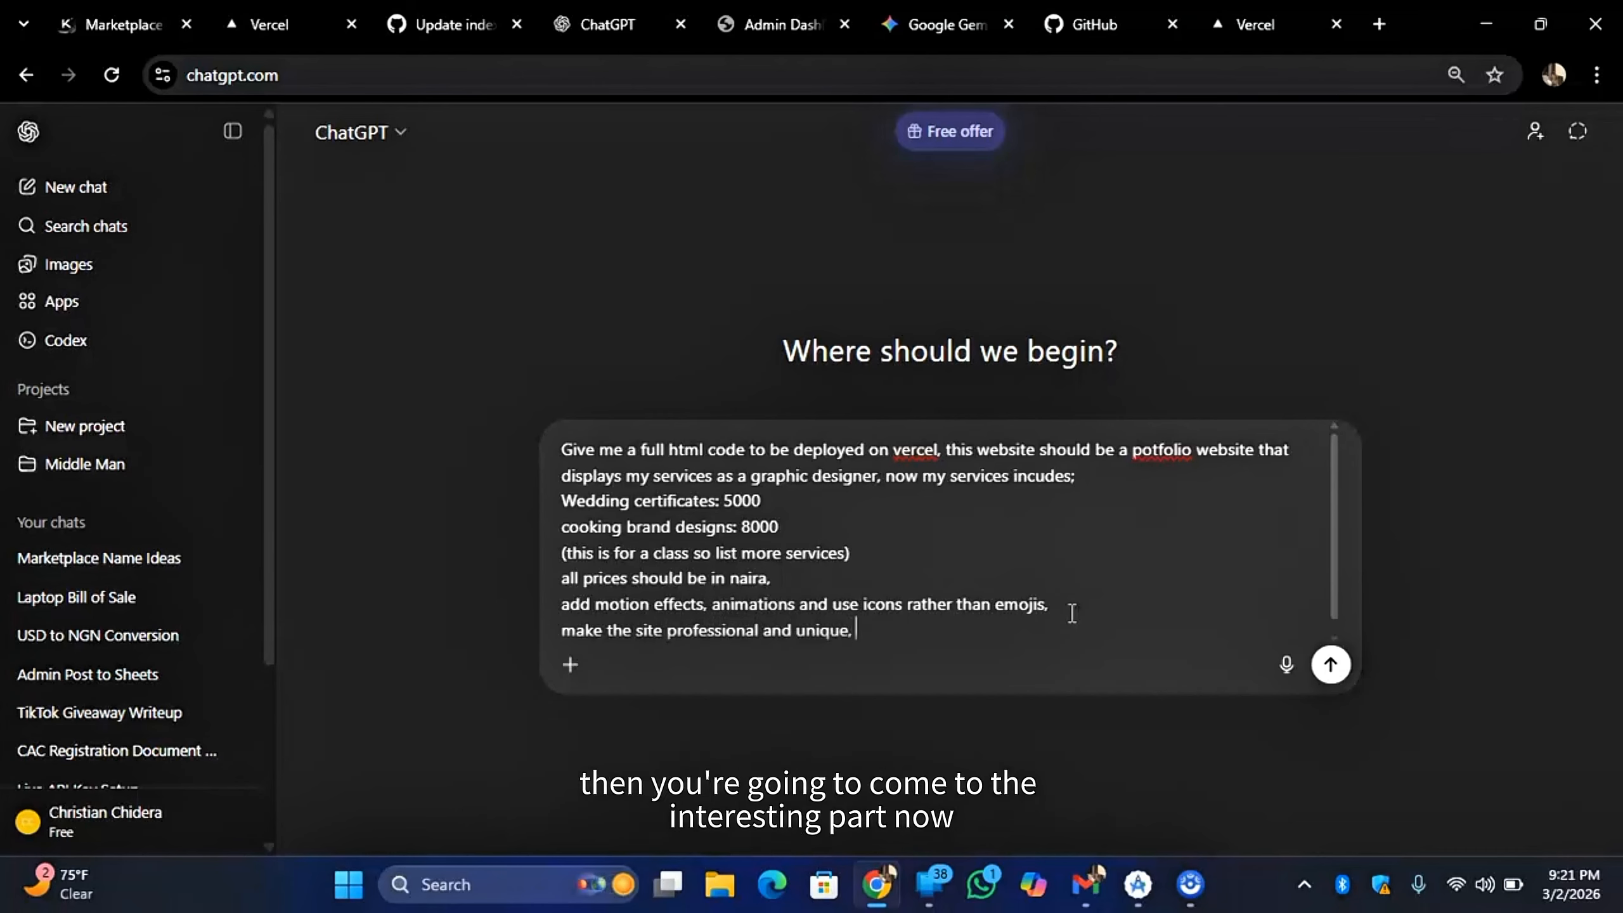
Step: Continue the same prompt line with: my brand name is : "Dechris Designz",
type("my br")
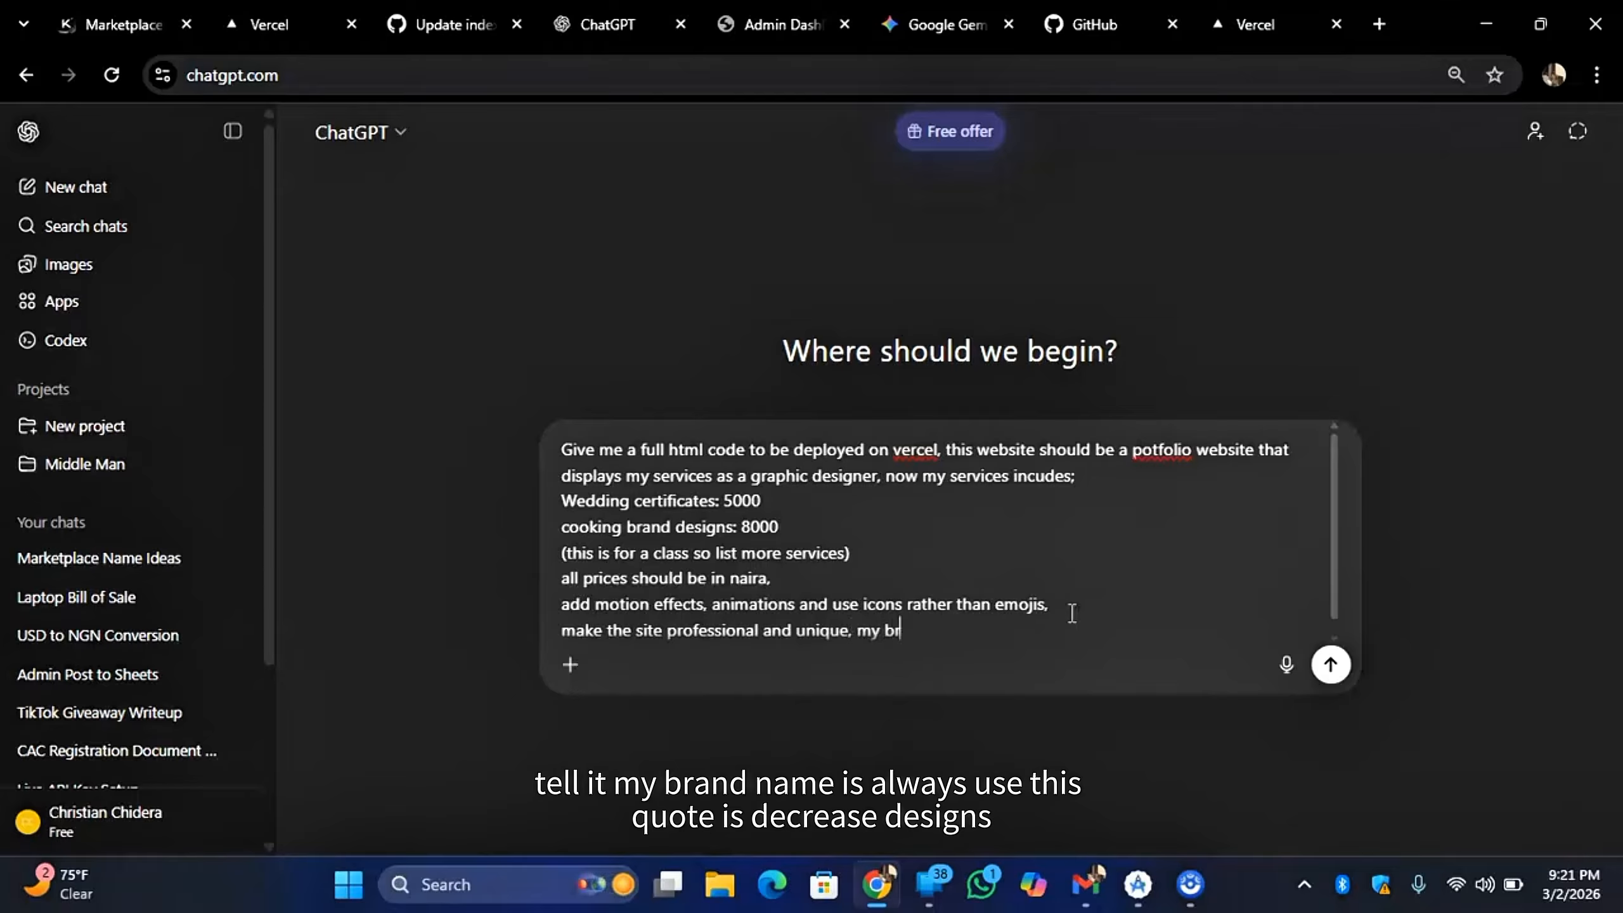
type("and name is : \"Dechris De")
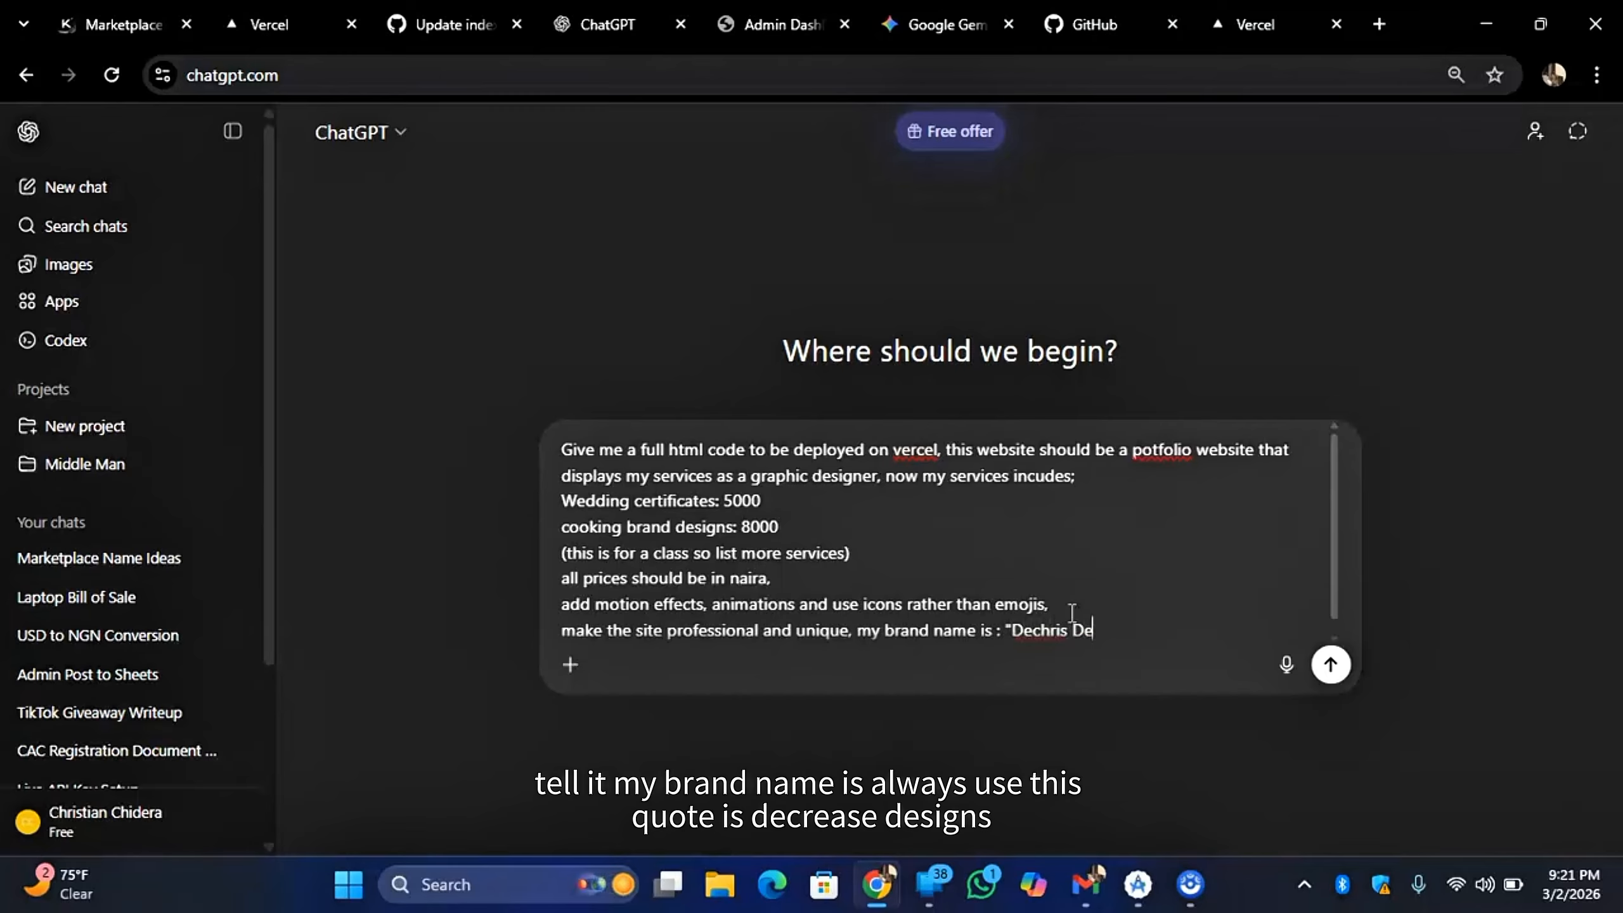
type("signz\"")
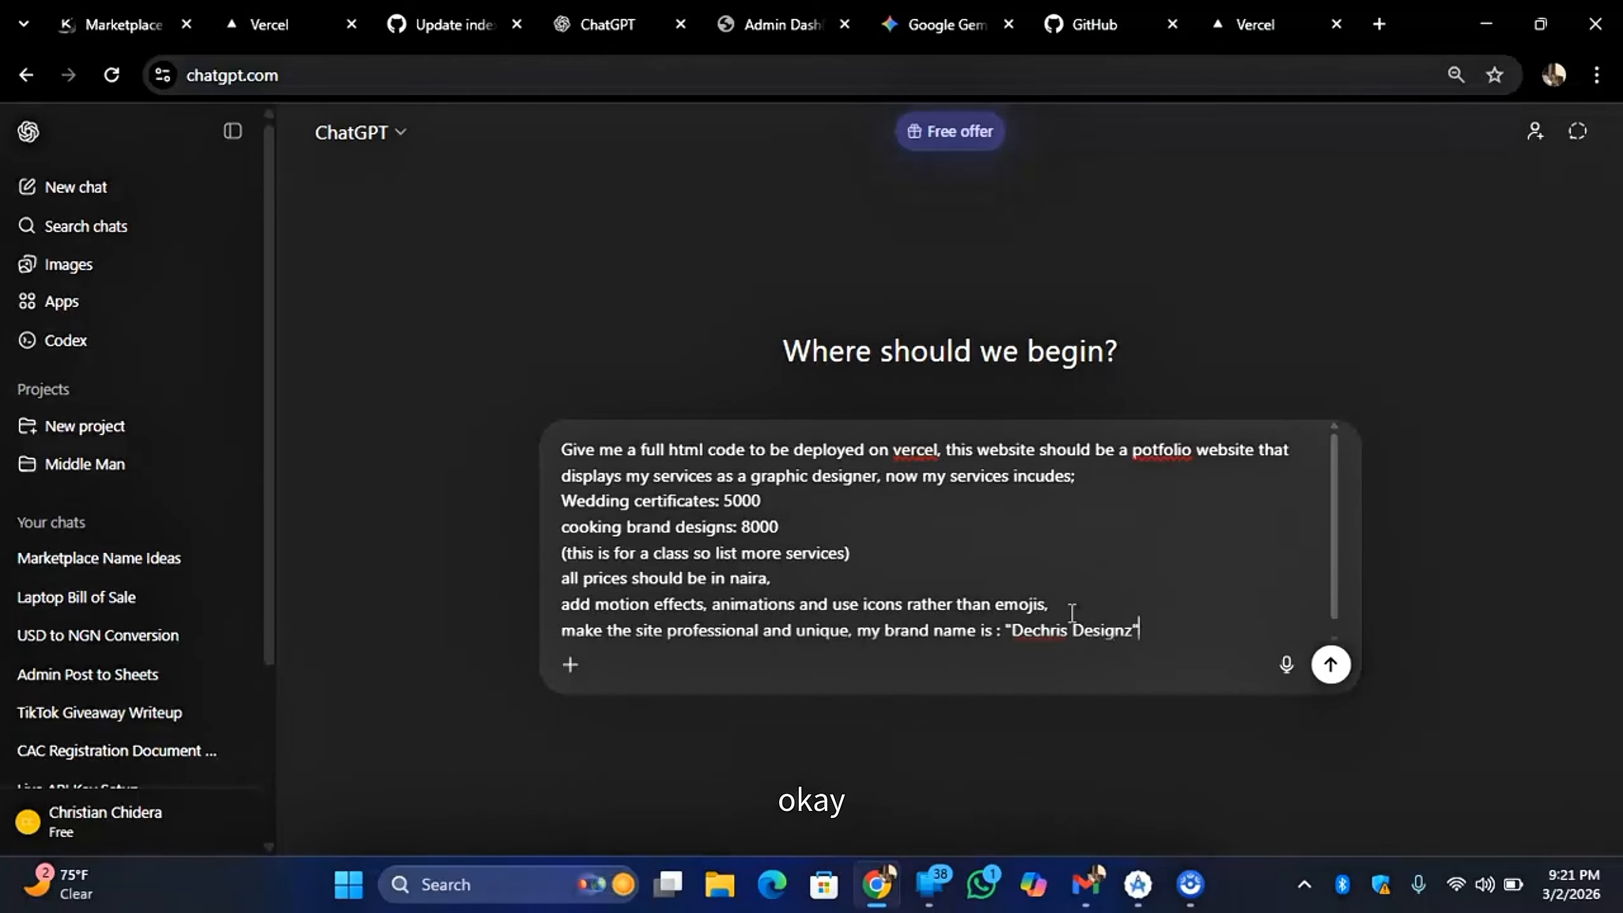
type(",")
Step: Finish the prompt with a new line reading "start building" and submit it
key("shift+Return")
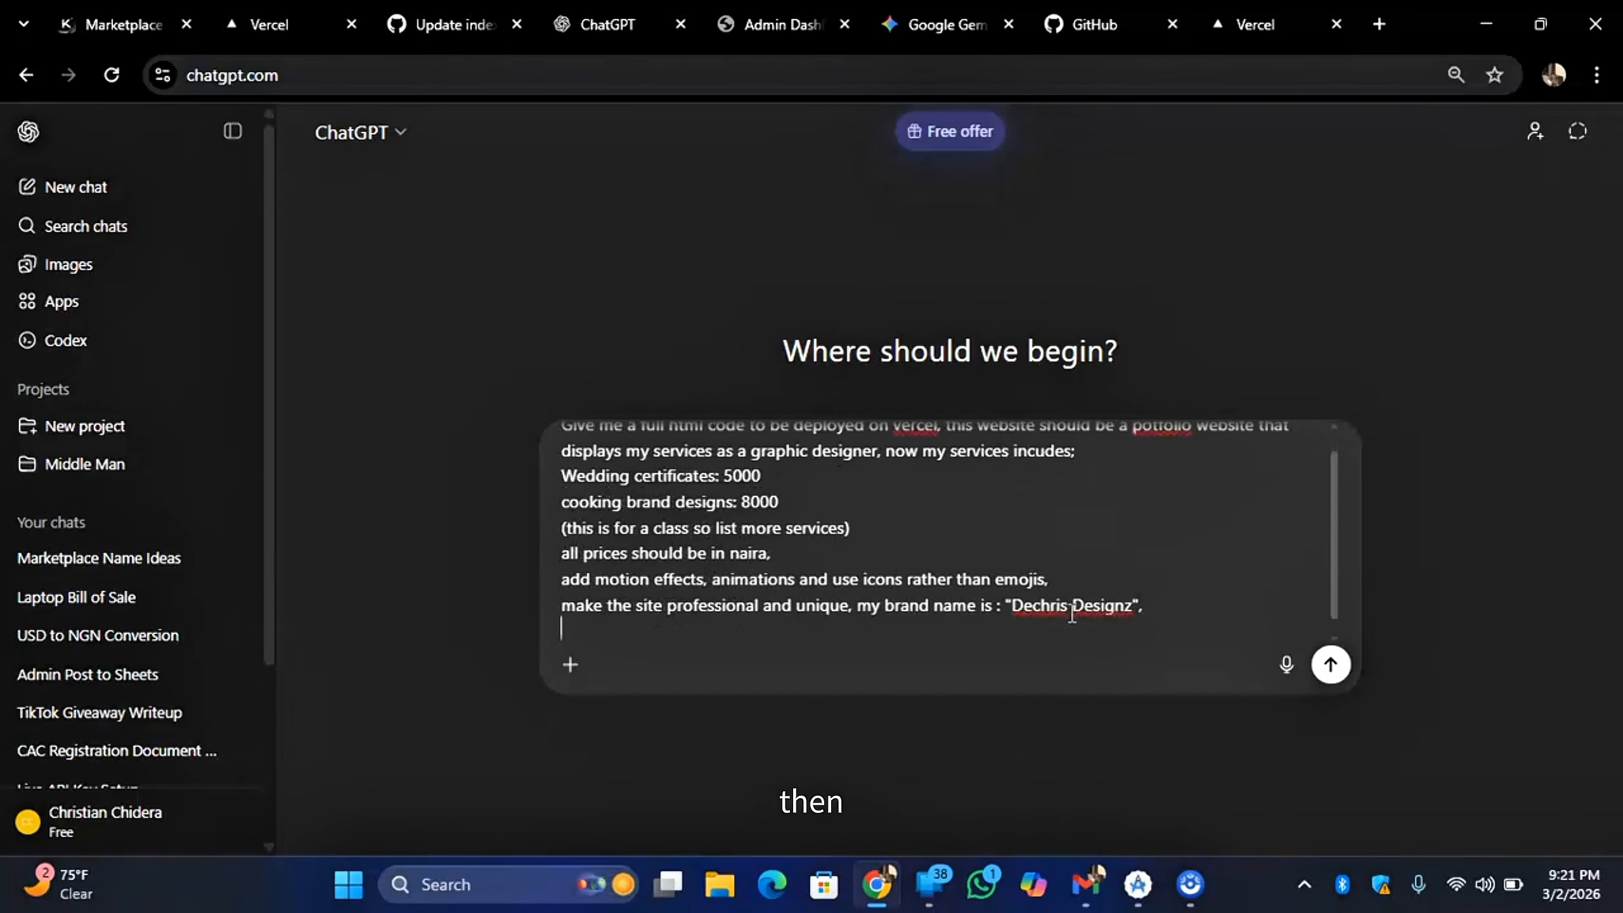
type("add")
key("BackSpace")
key("BackSpace")
key("BackSpace")
type("start")
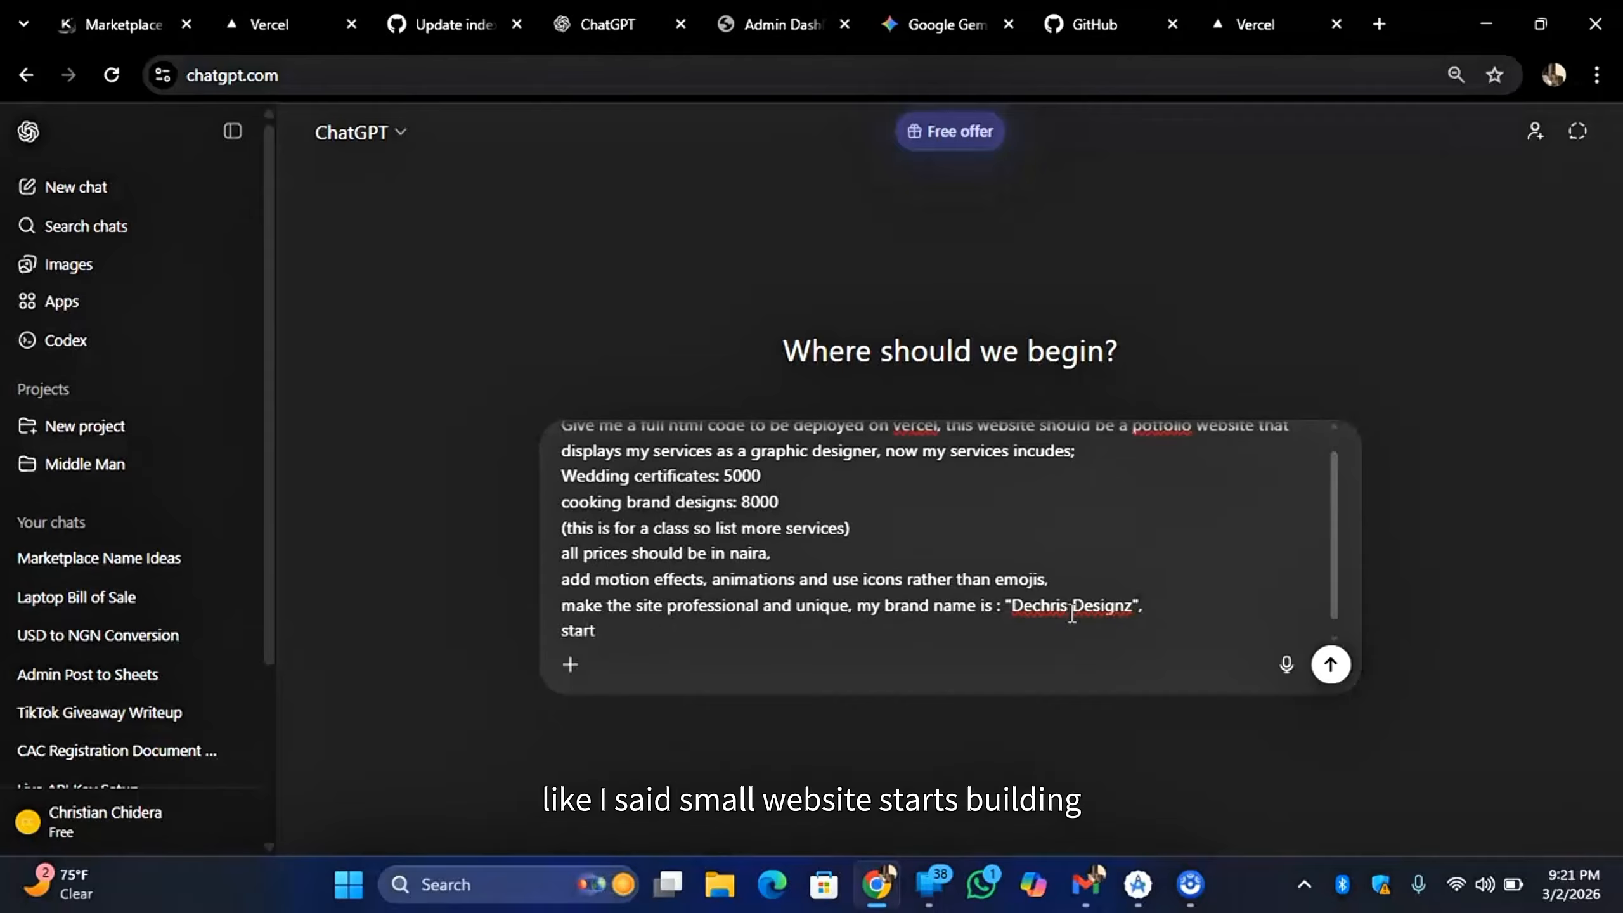
type(" bu")
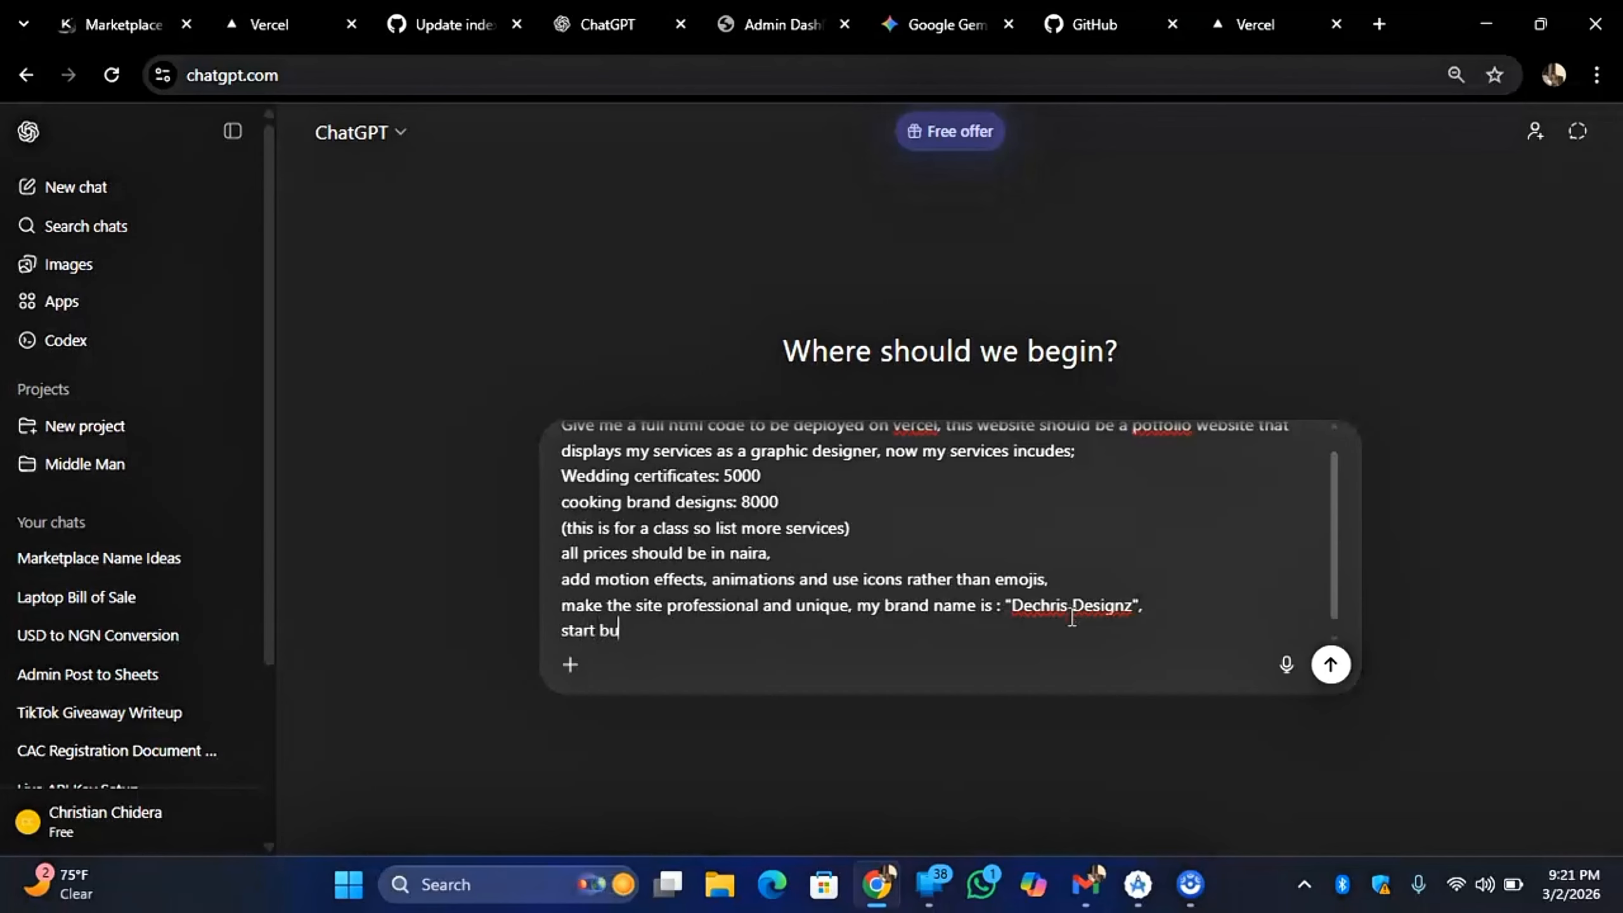
type("ilding")
key("Return")
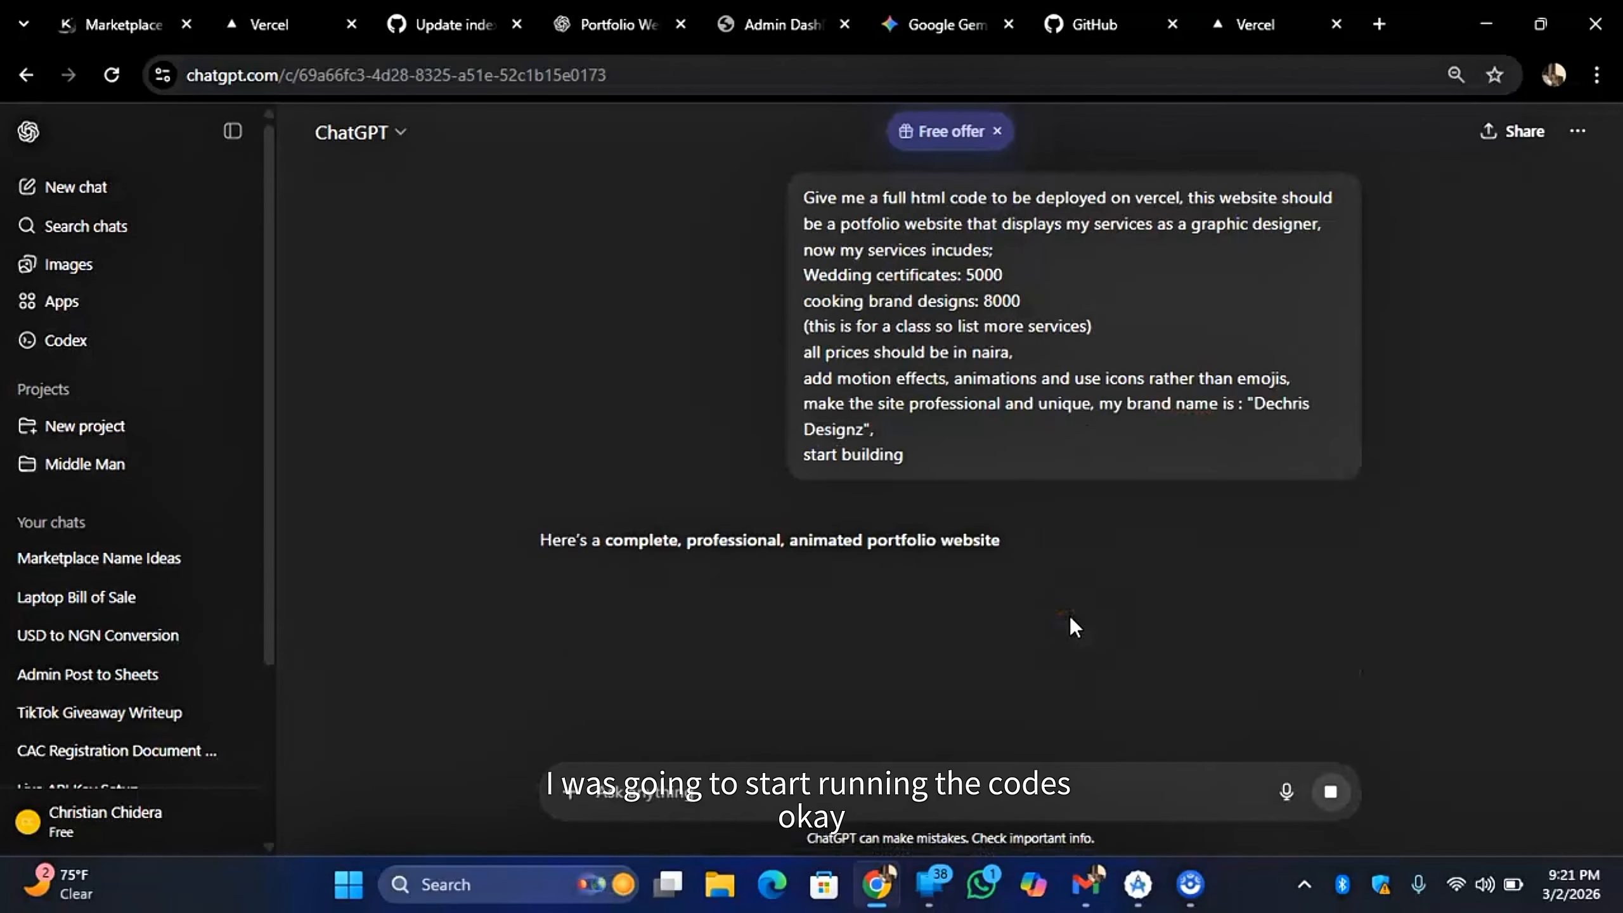
Step: Examine the generated HTML code, especially the CSS embedded in its style section
scroll(938, 496, "down", 3)
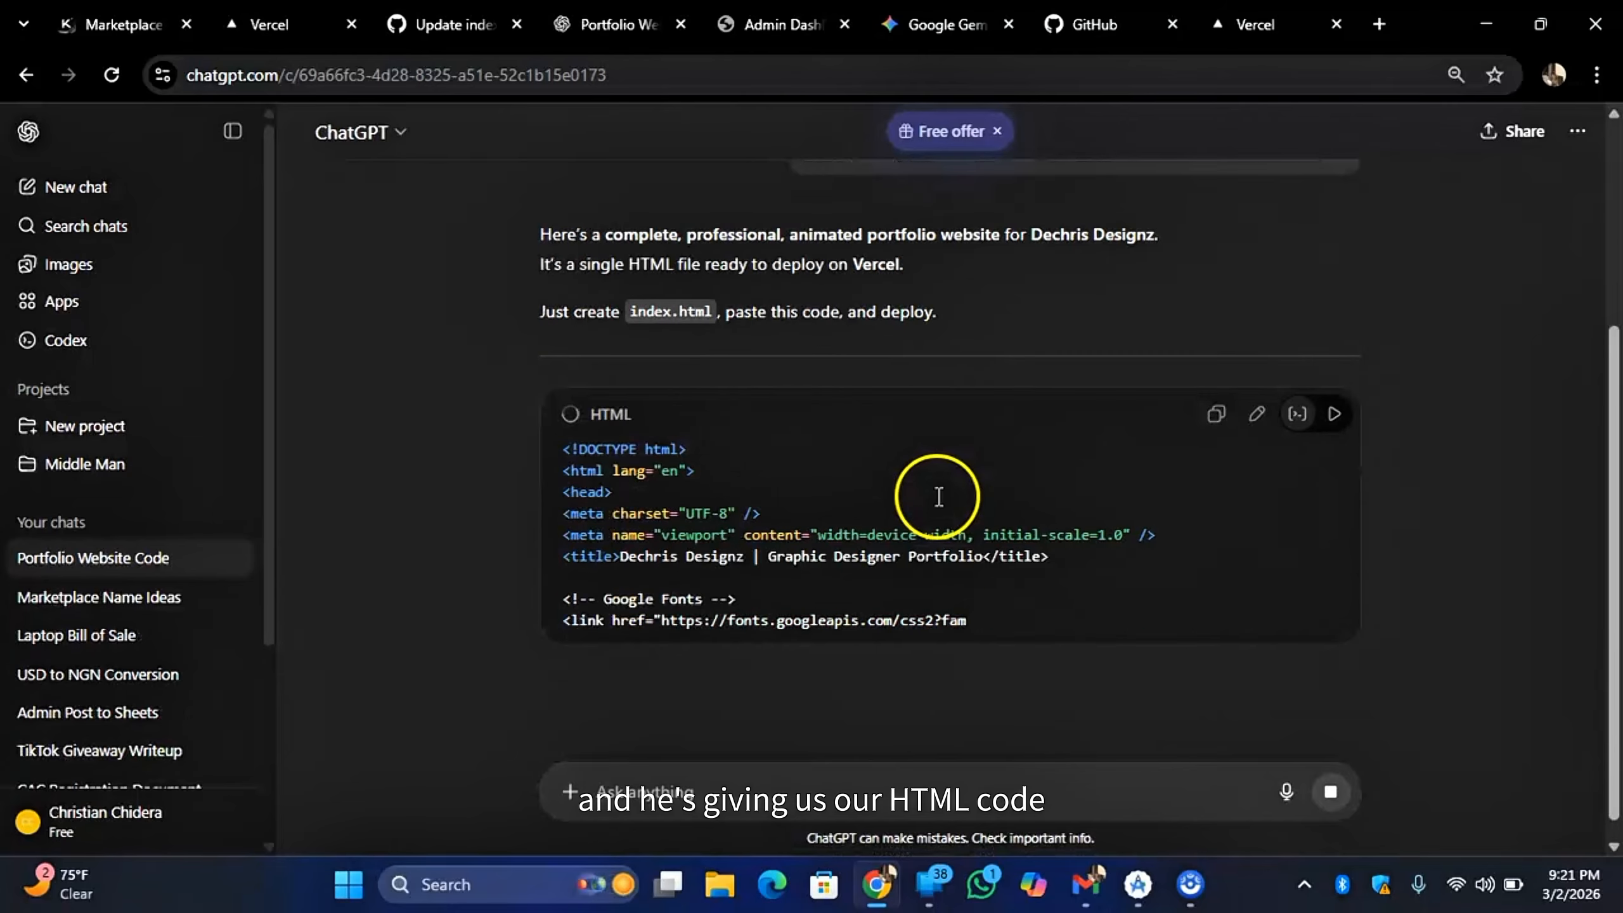
scroll(936, 492, "down", 3)
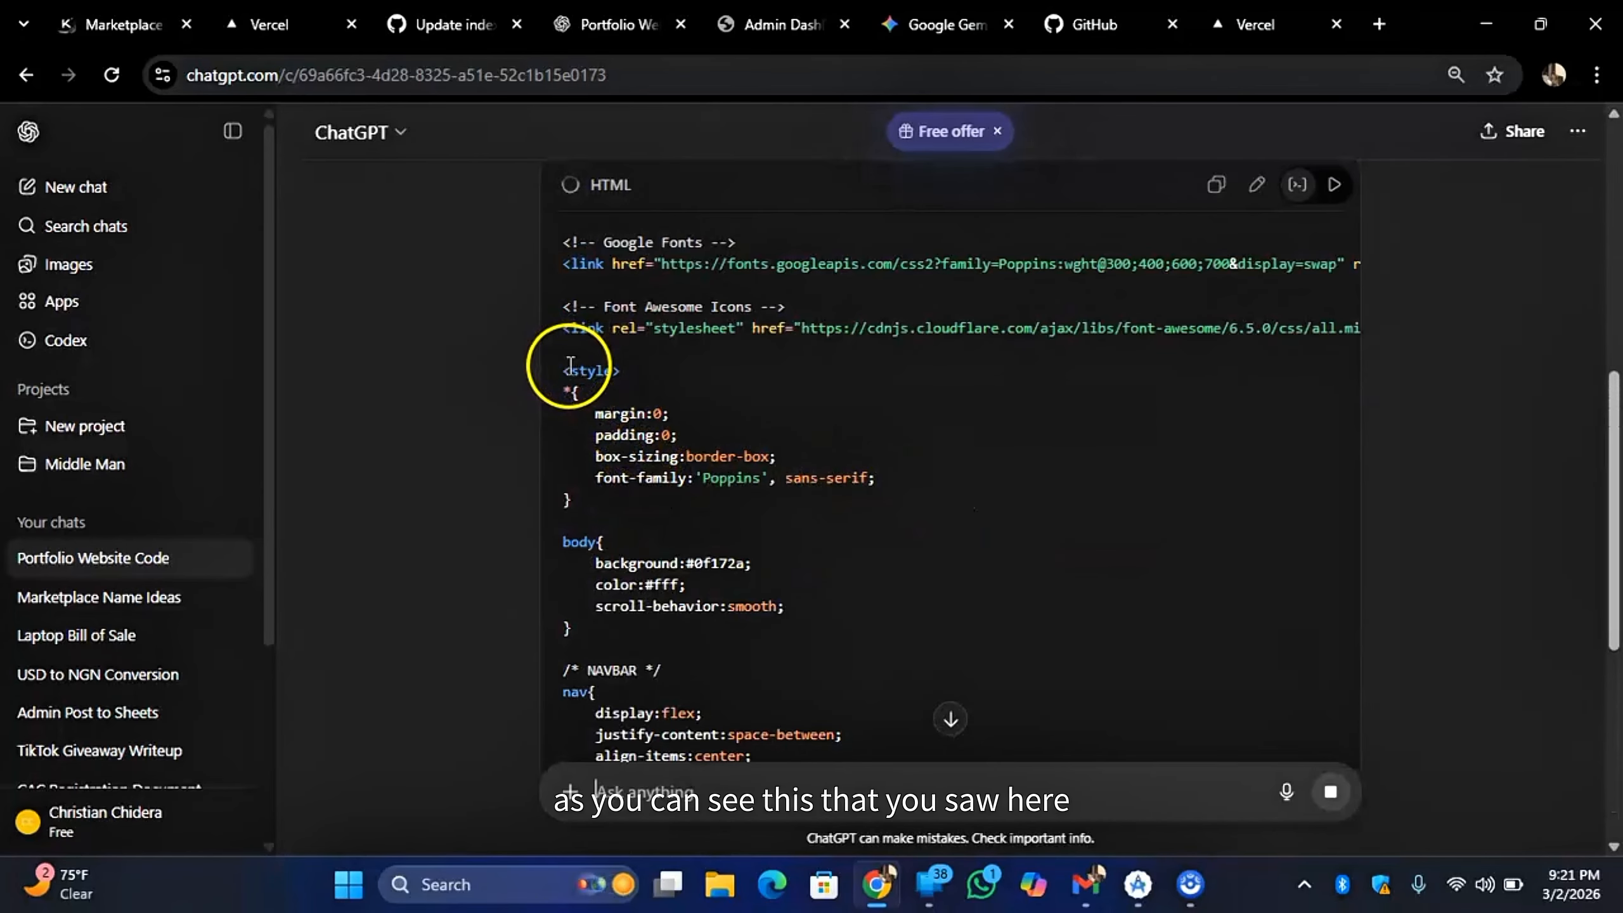
left_click_drag(565, 369, 876, 573)
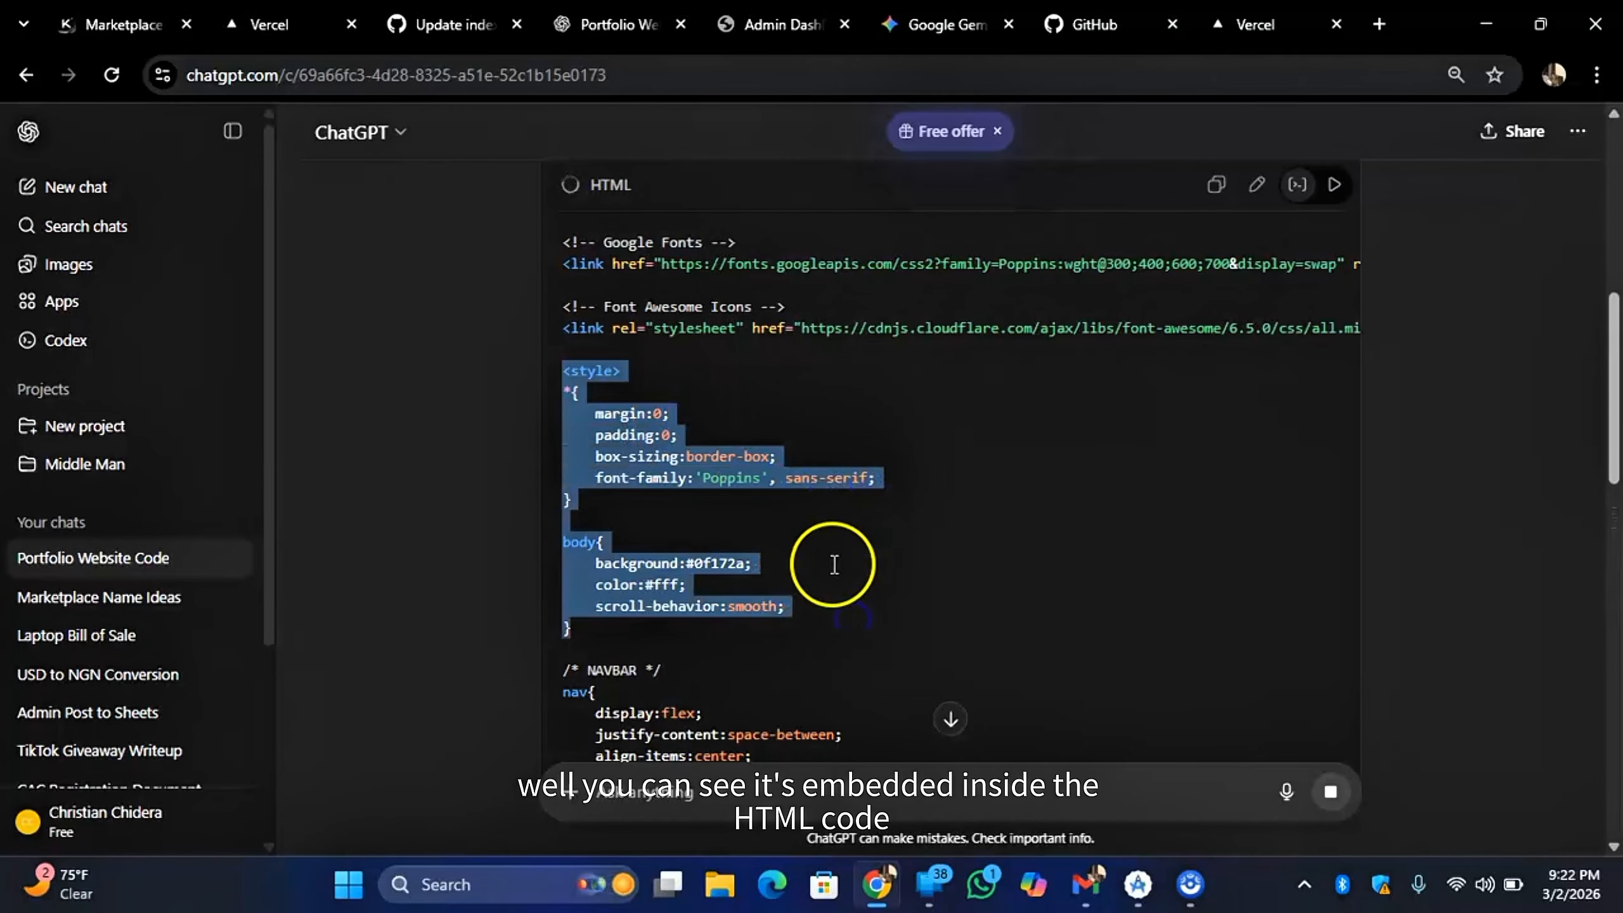
scroll(854, 618, "up", 8)
scroll(845, 631, "down", 5)
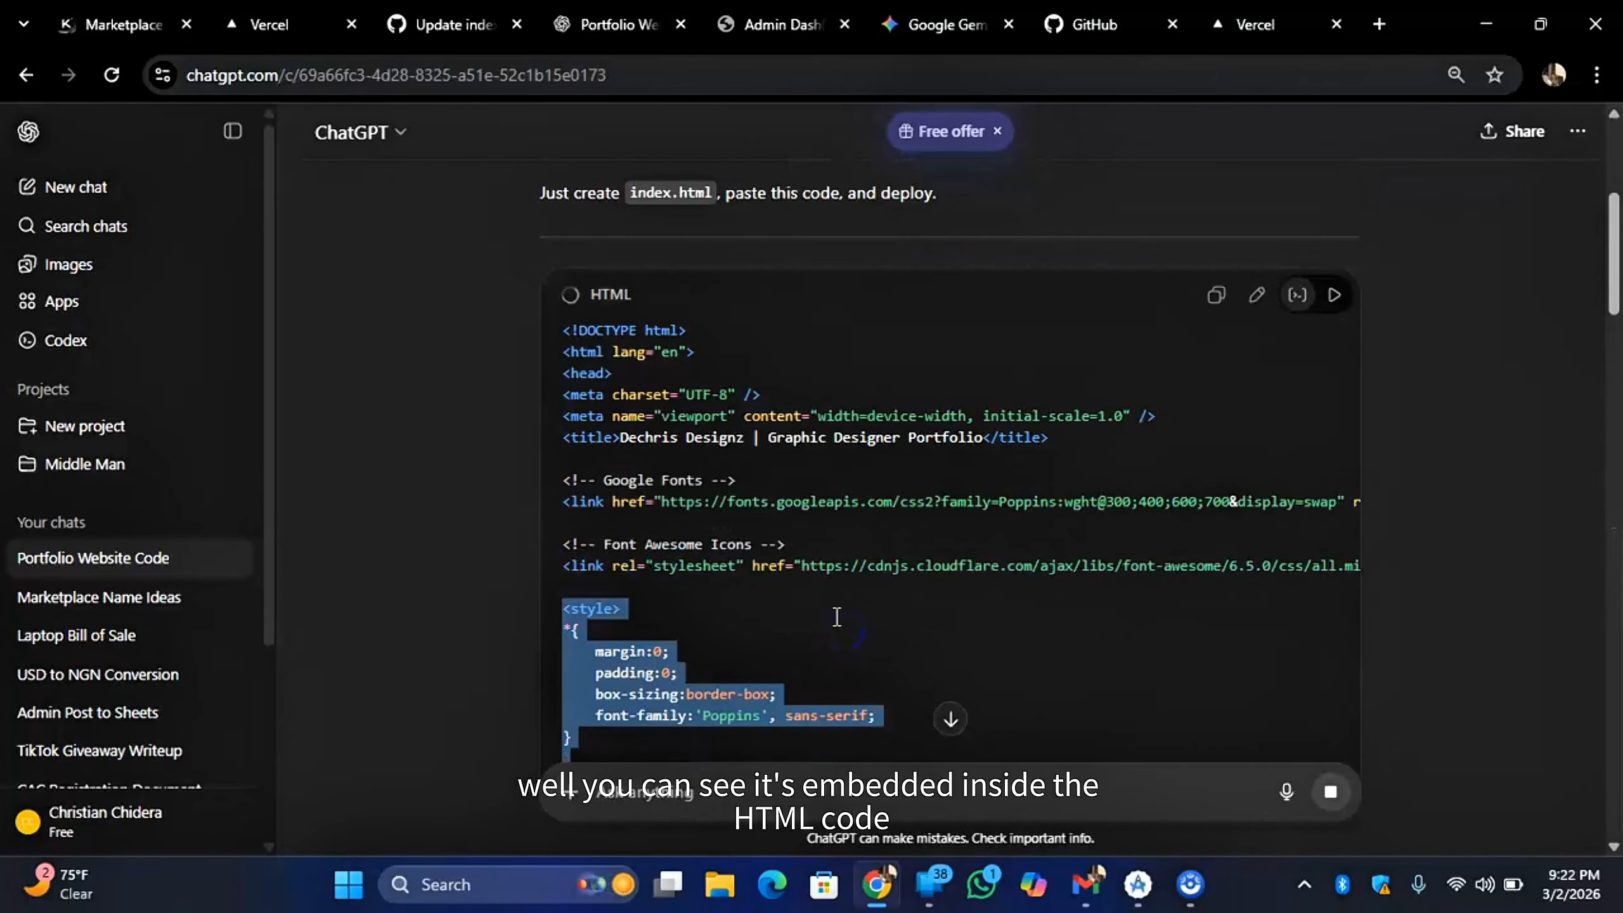
left_click(832, 597)
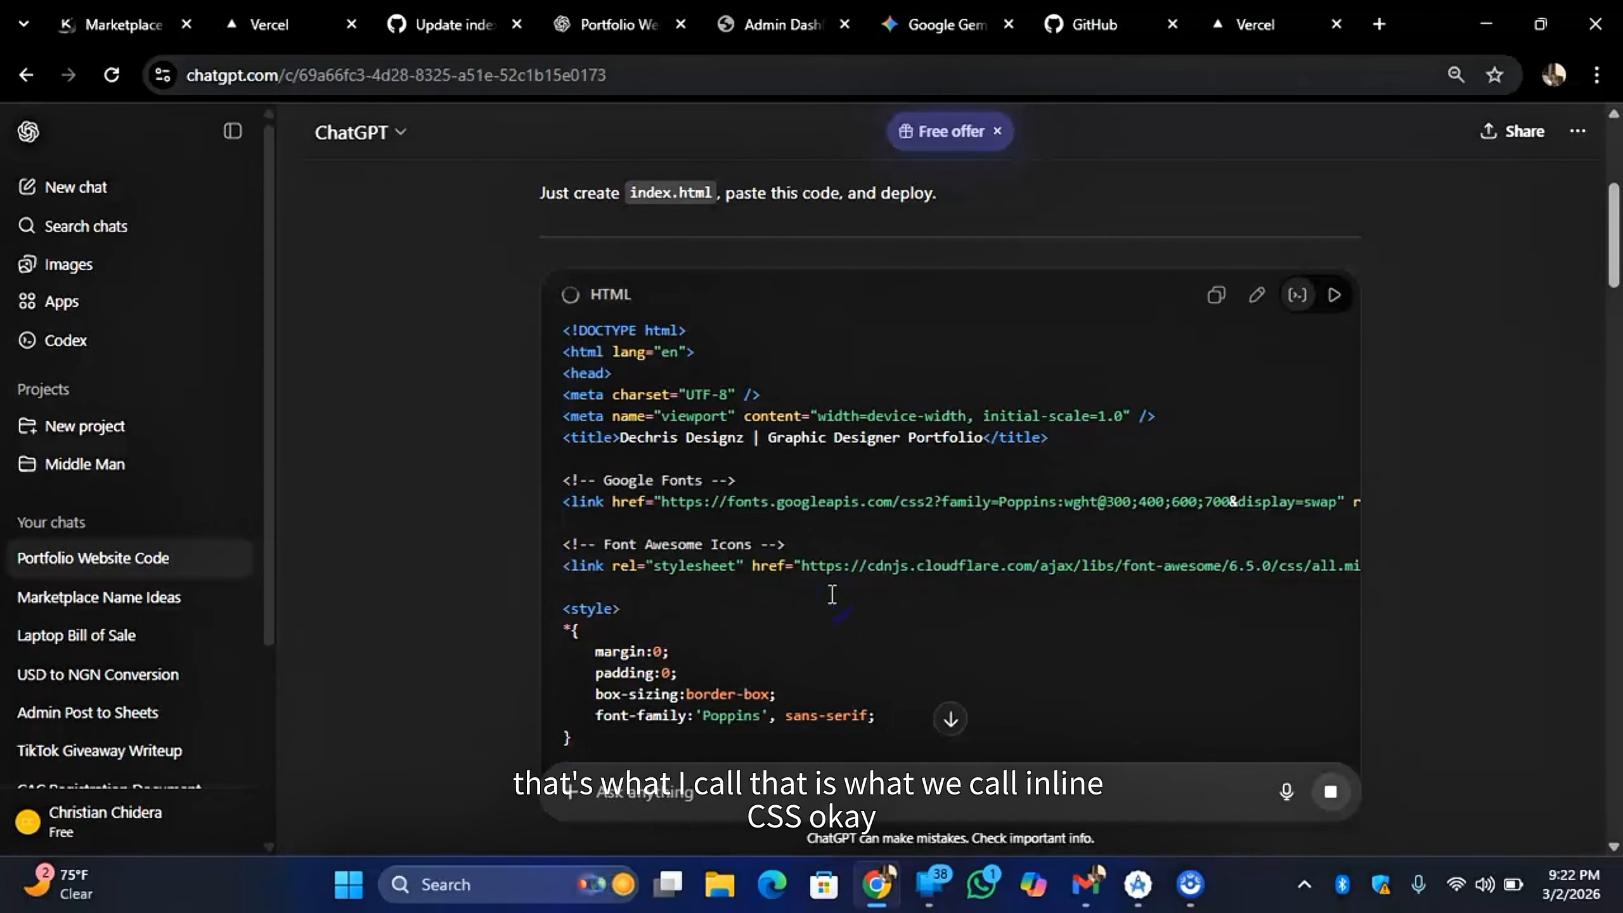
scroll(826, 565, "down", 5)
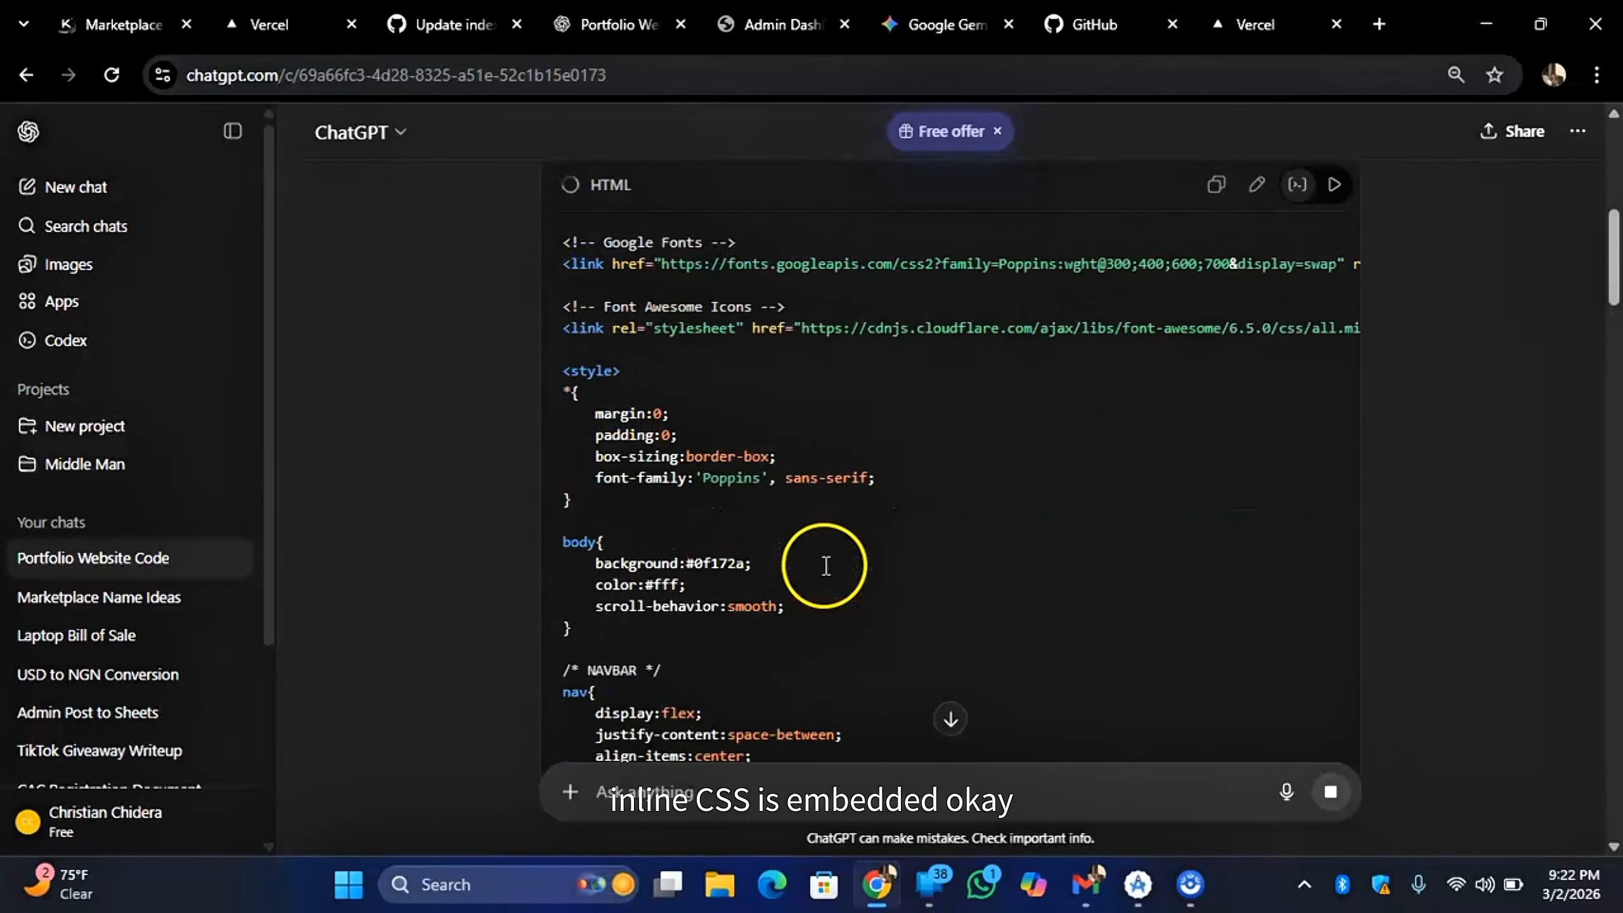
scroll(824, 563, "down", 15)
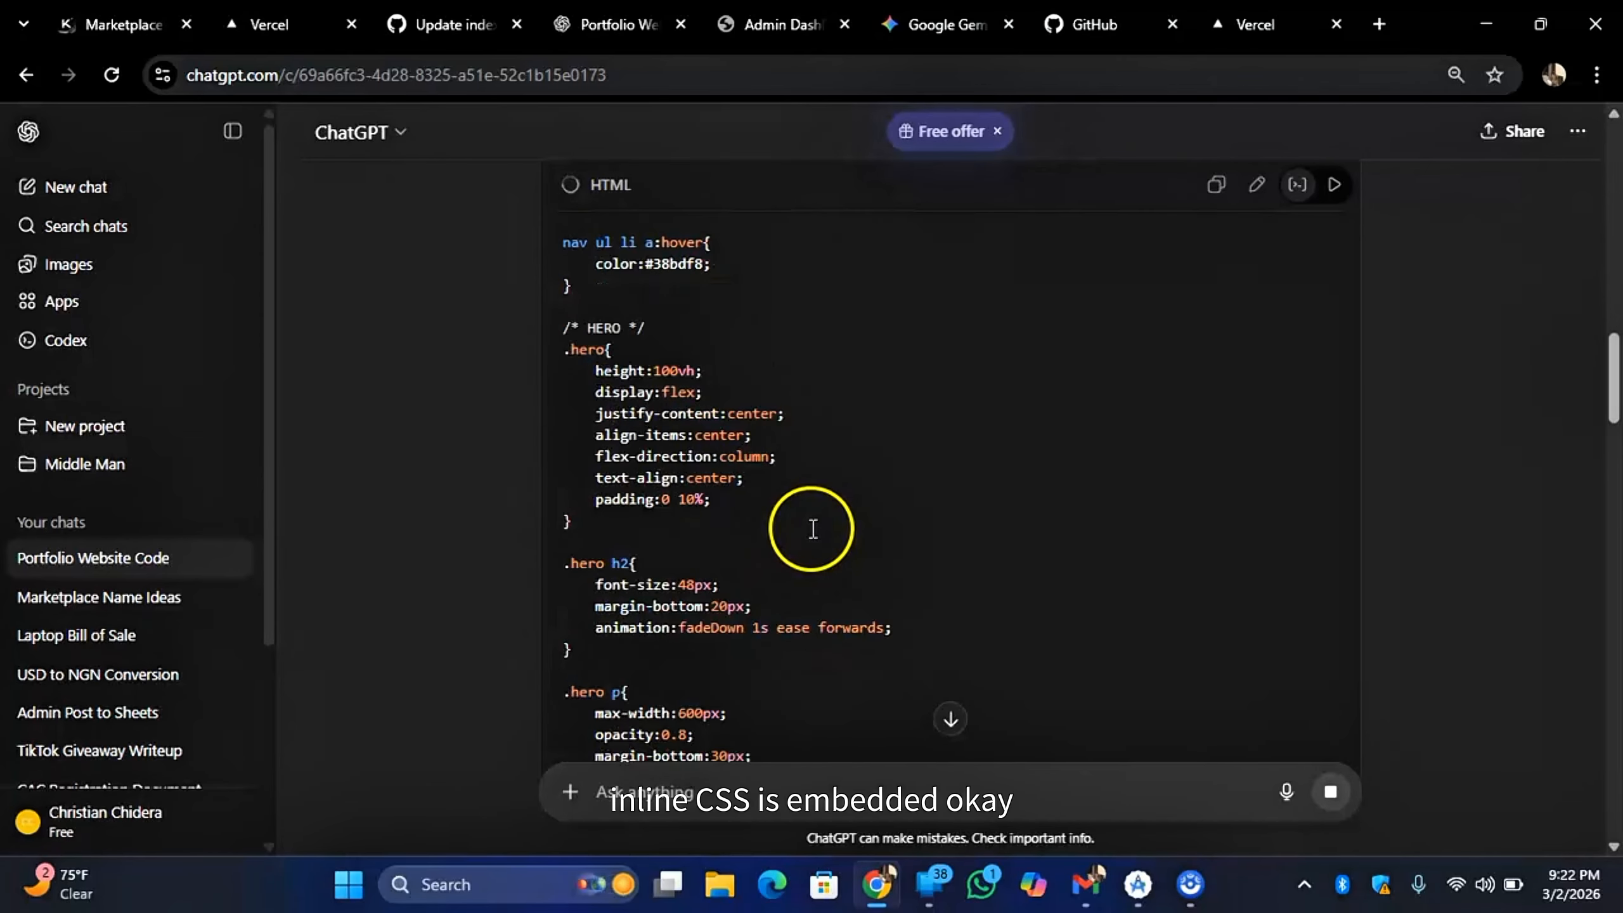
Step: Dismiss the Codex offer and copy the complete generated HTML code from the chat's code block
scroll(830, 556, "down", 10)
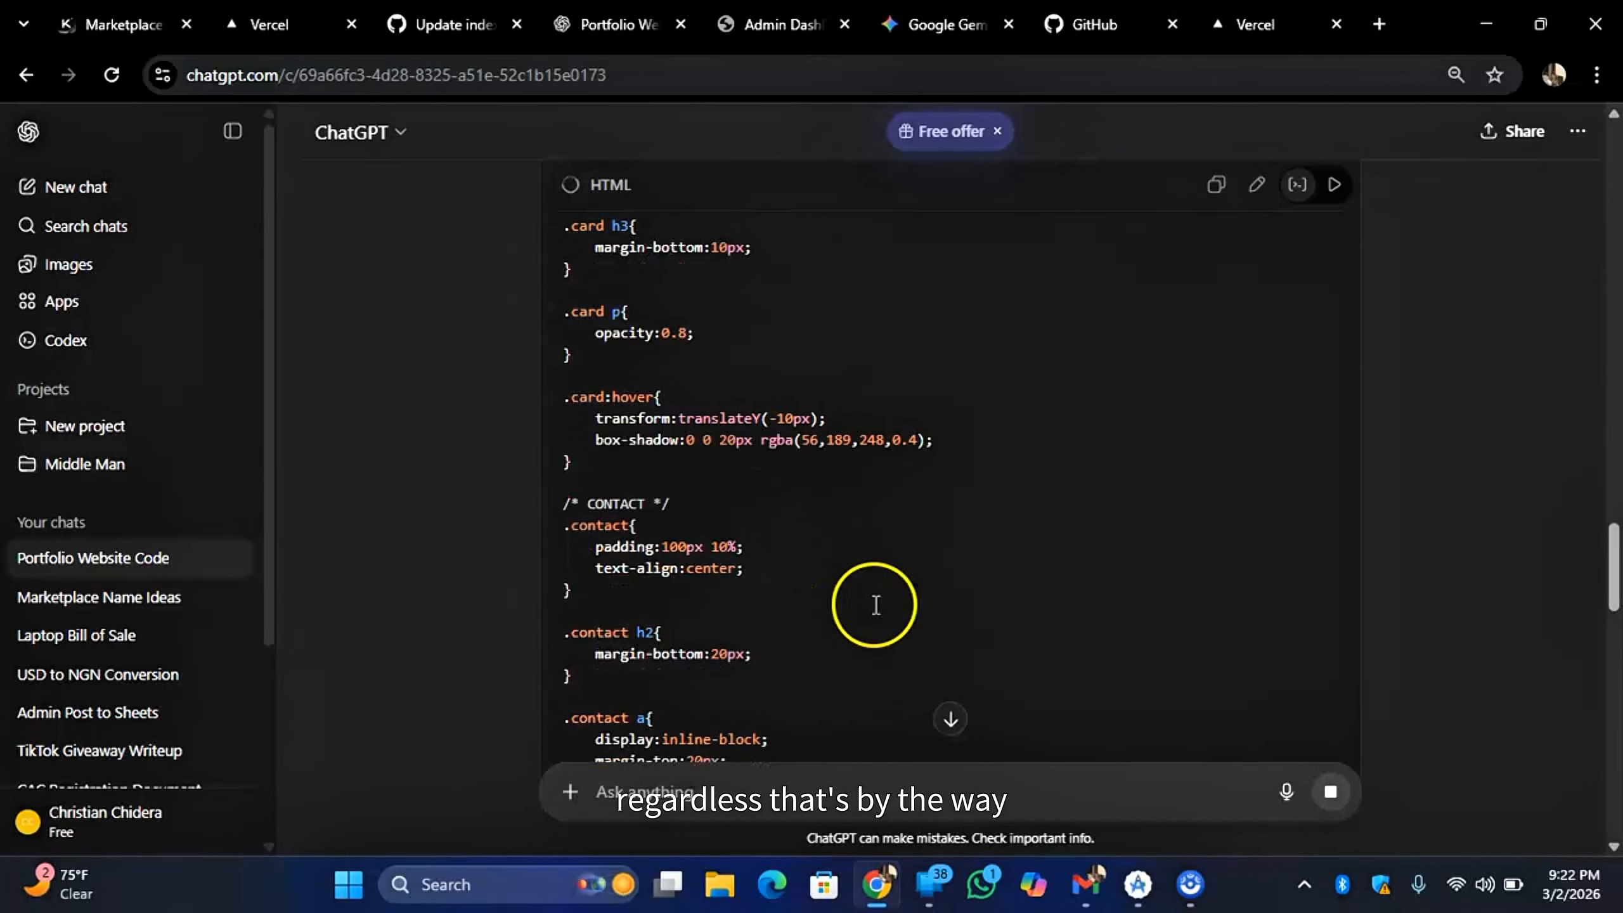
left_click(949, 719)
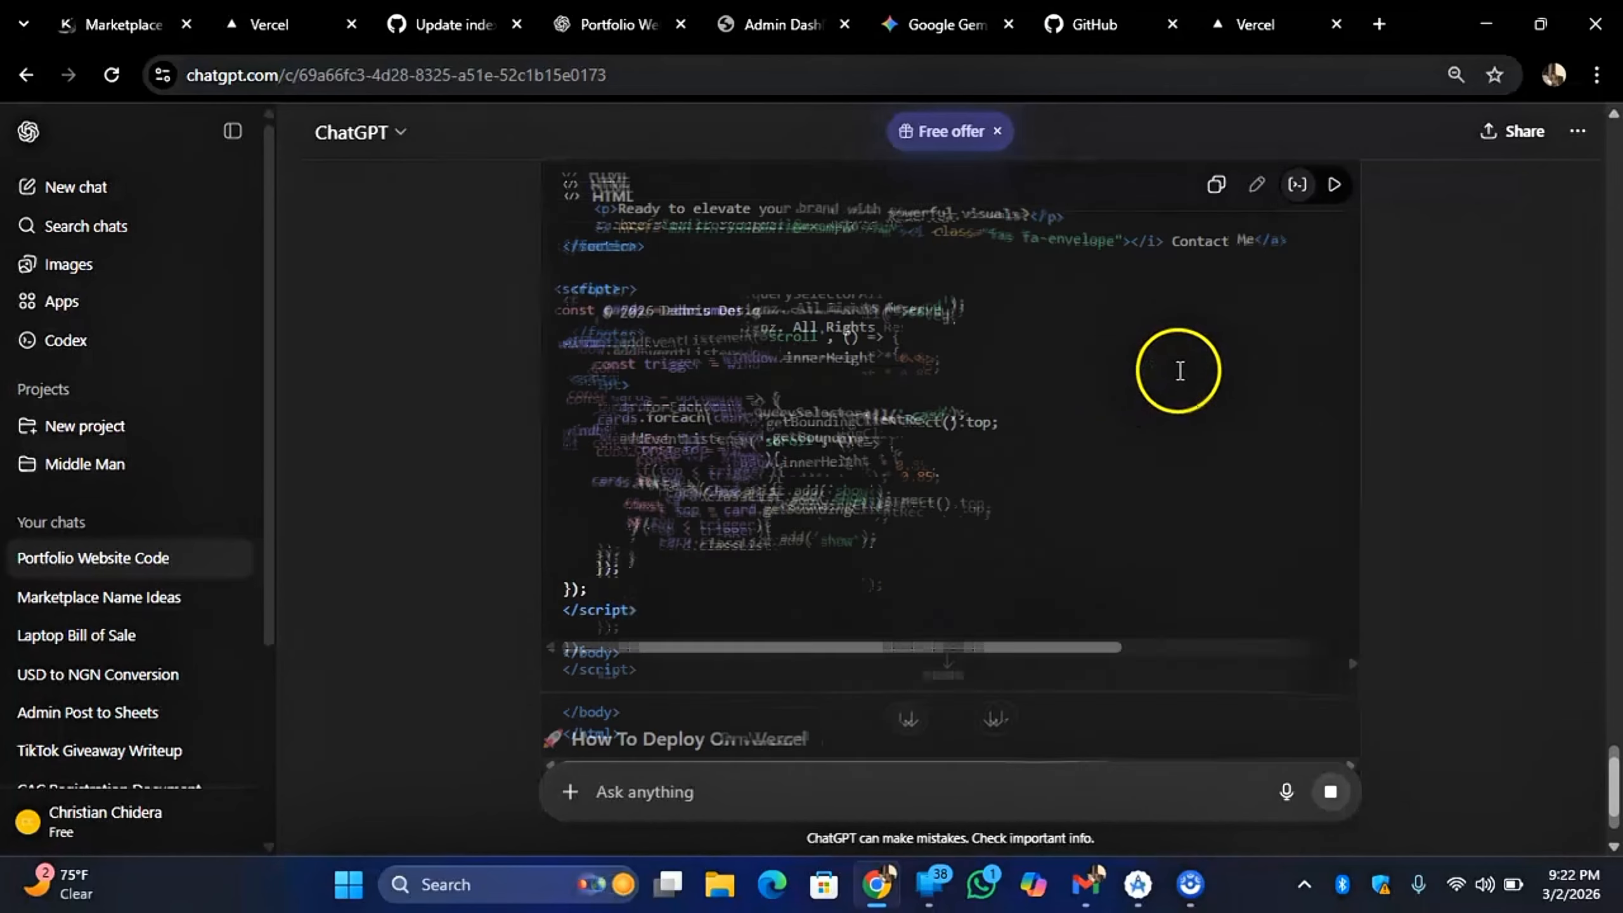
scroll(771, 562, "up", 8)
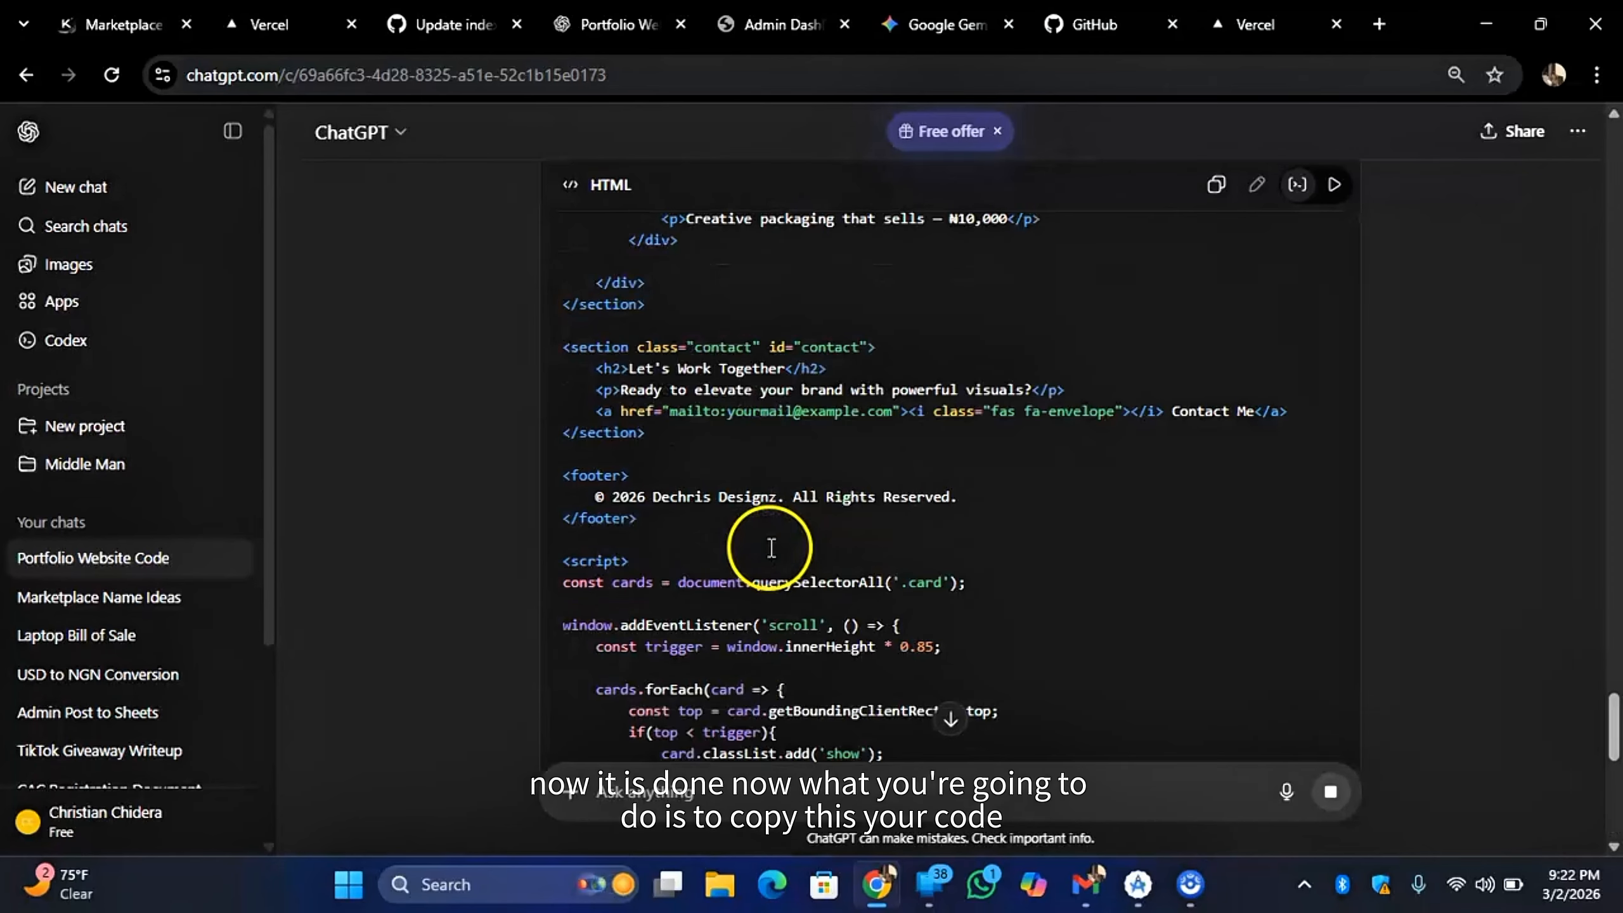
scroll(771, 548, "up", 5)
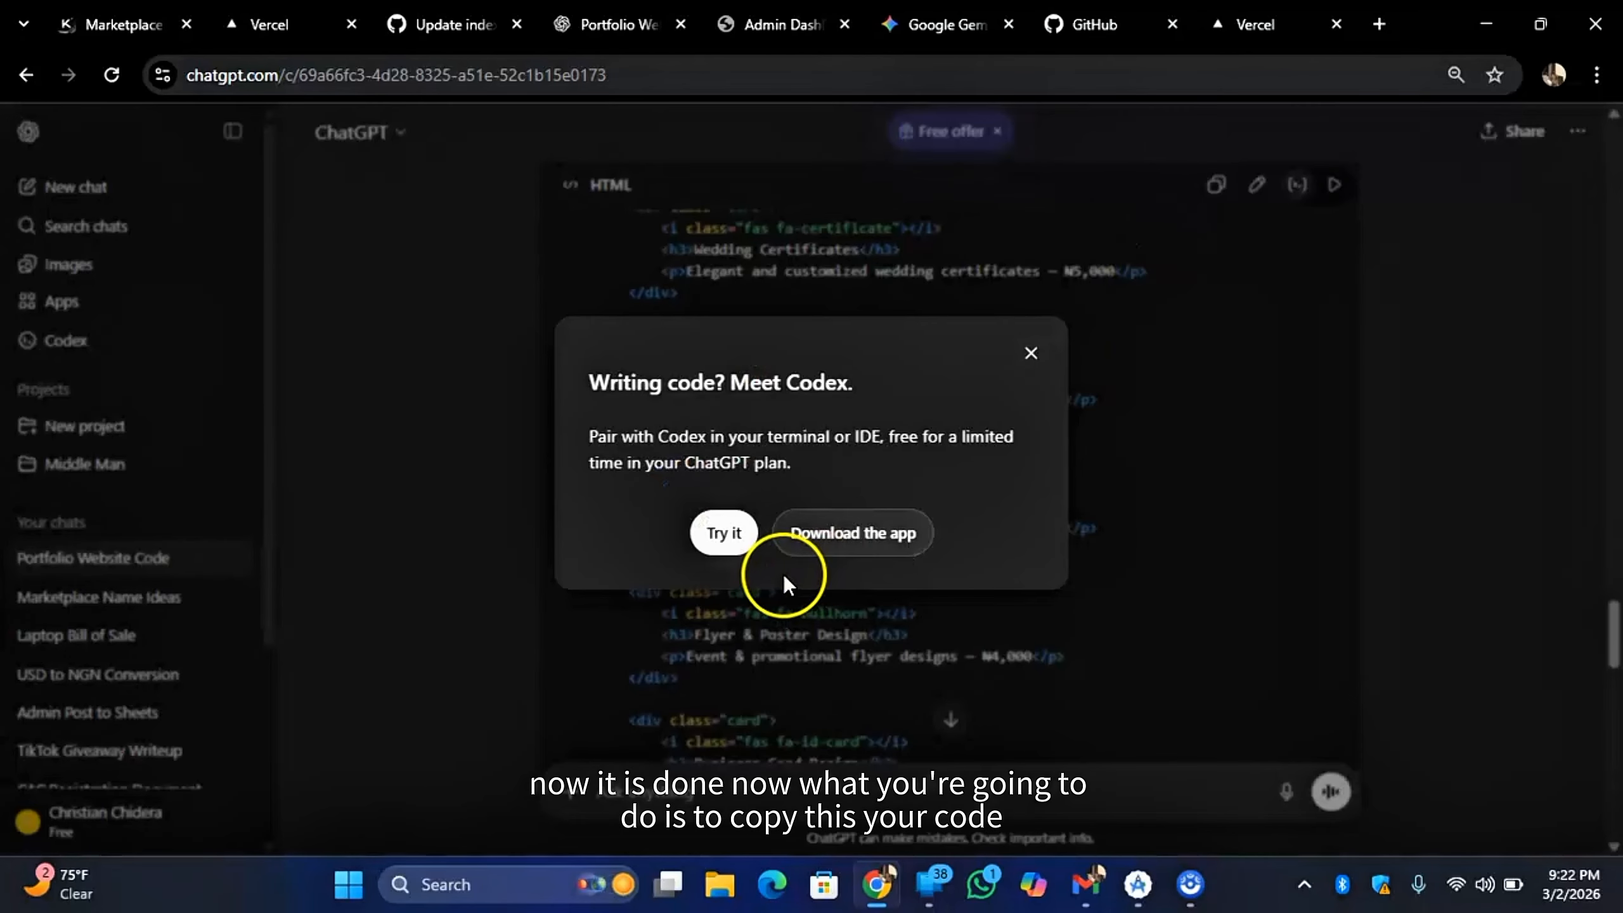
left_click(1018, 353)
left_click(1216, 184)
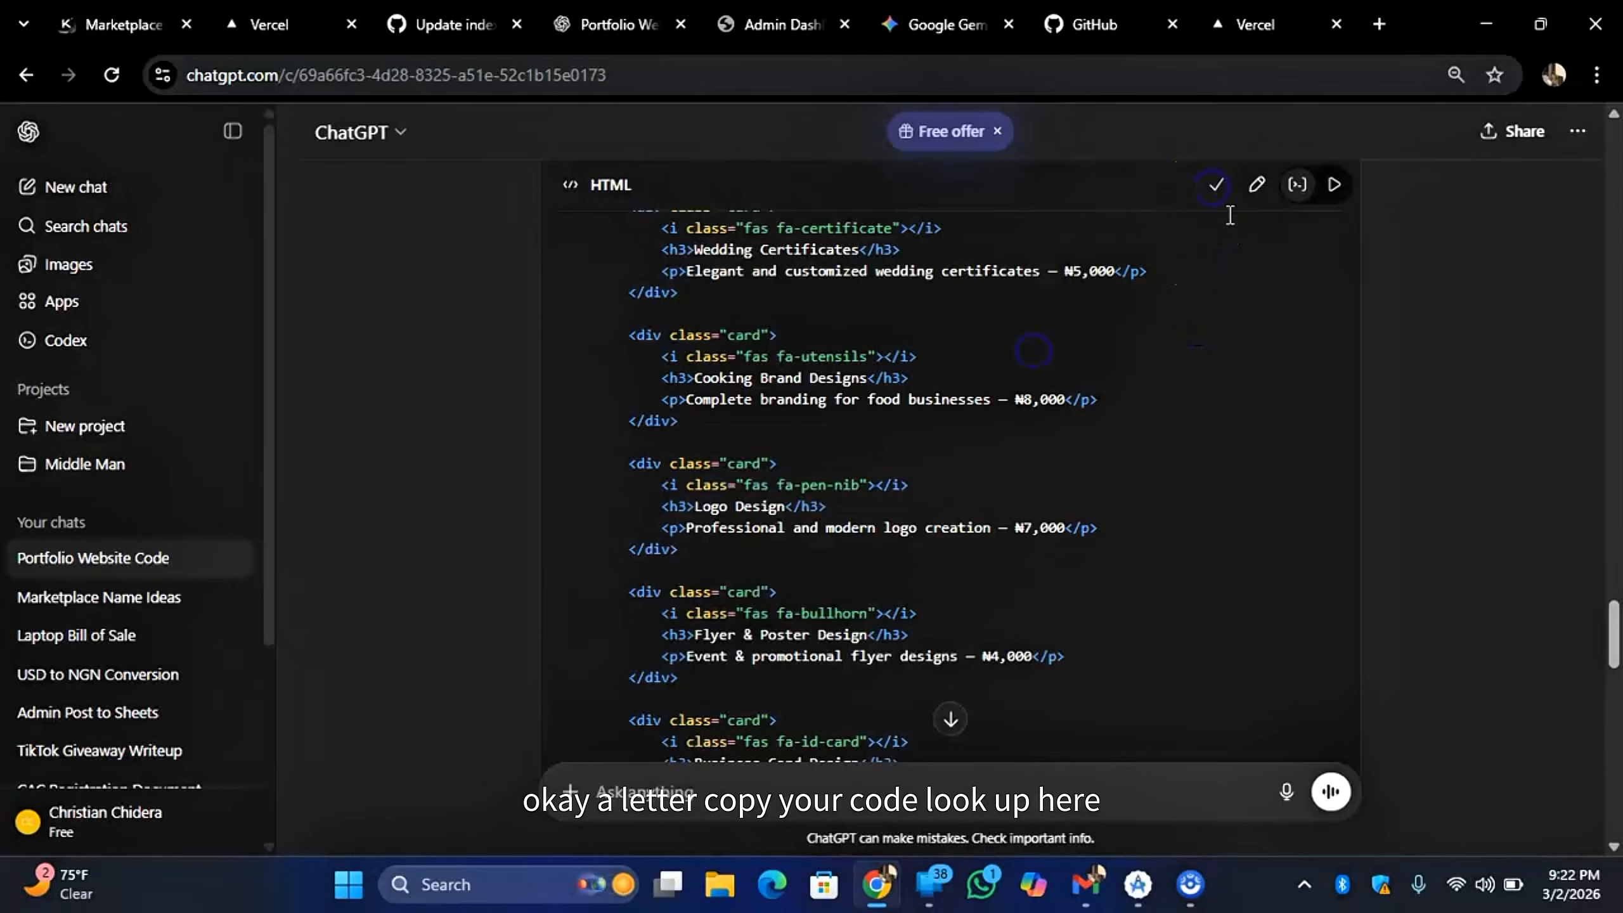
left_click(988, 226)
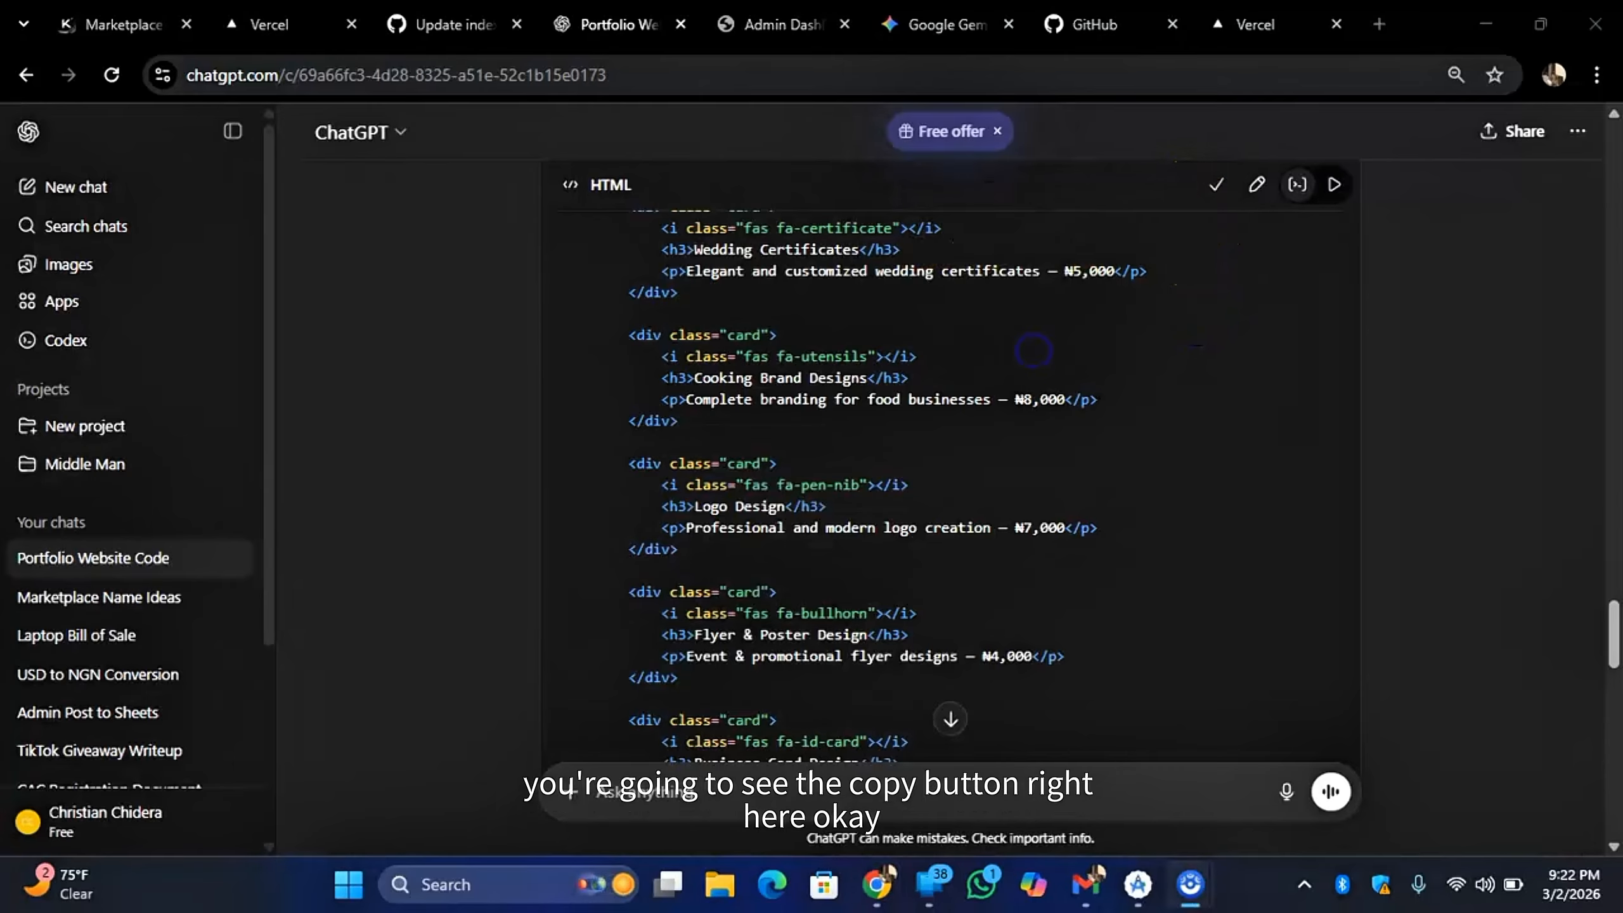
mouse_move(1196, 184)
left_mouse_down()
mouse_move(1231, 177)
mouse_move(1247, 197)
mouse_move(1218, 200)
left_mouse_up()
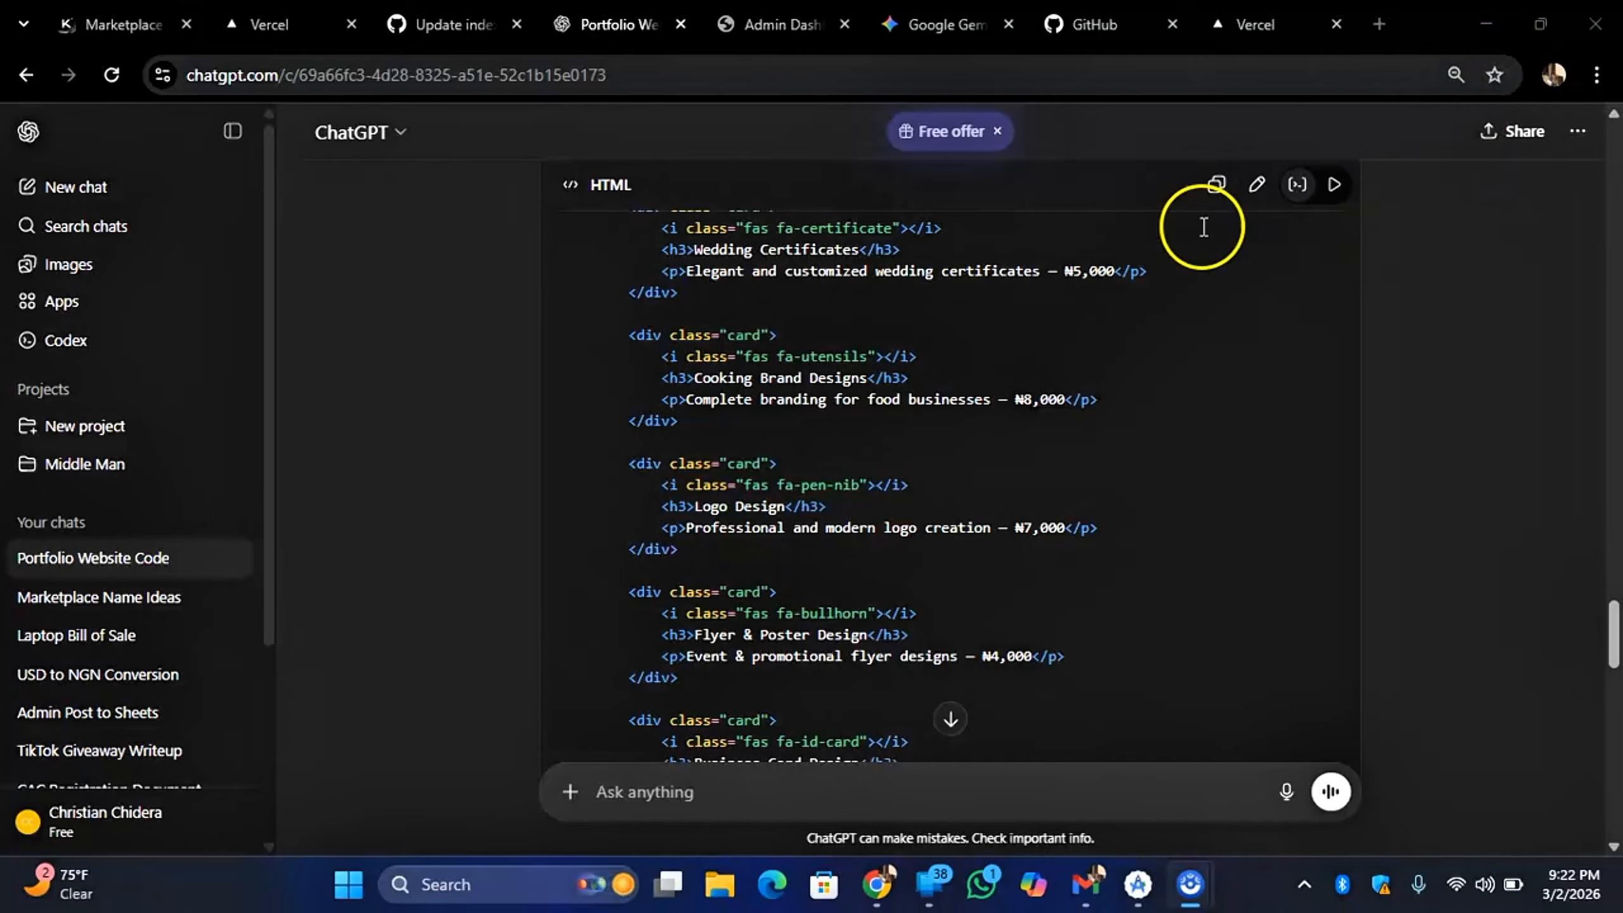
left_click(1216, 185)
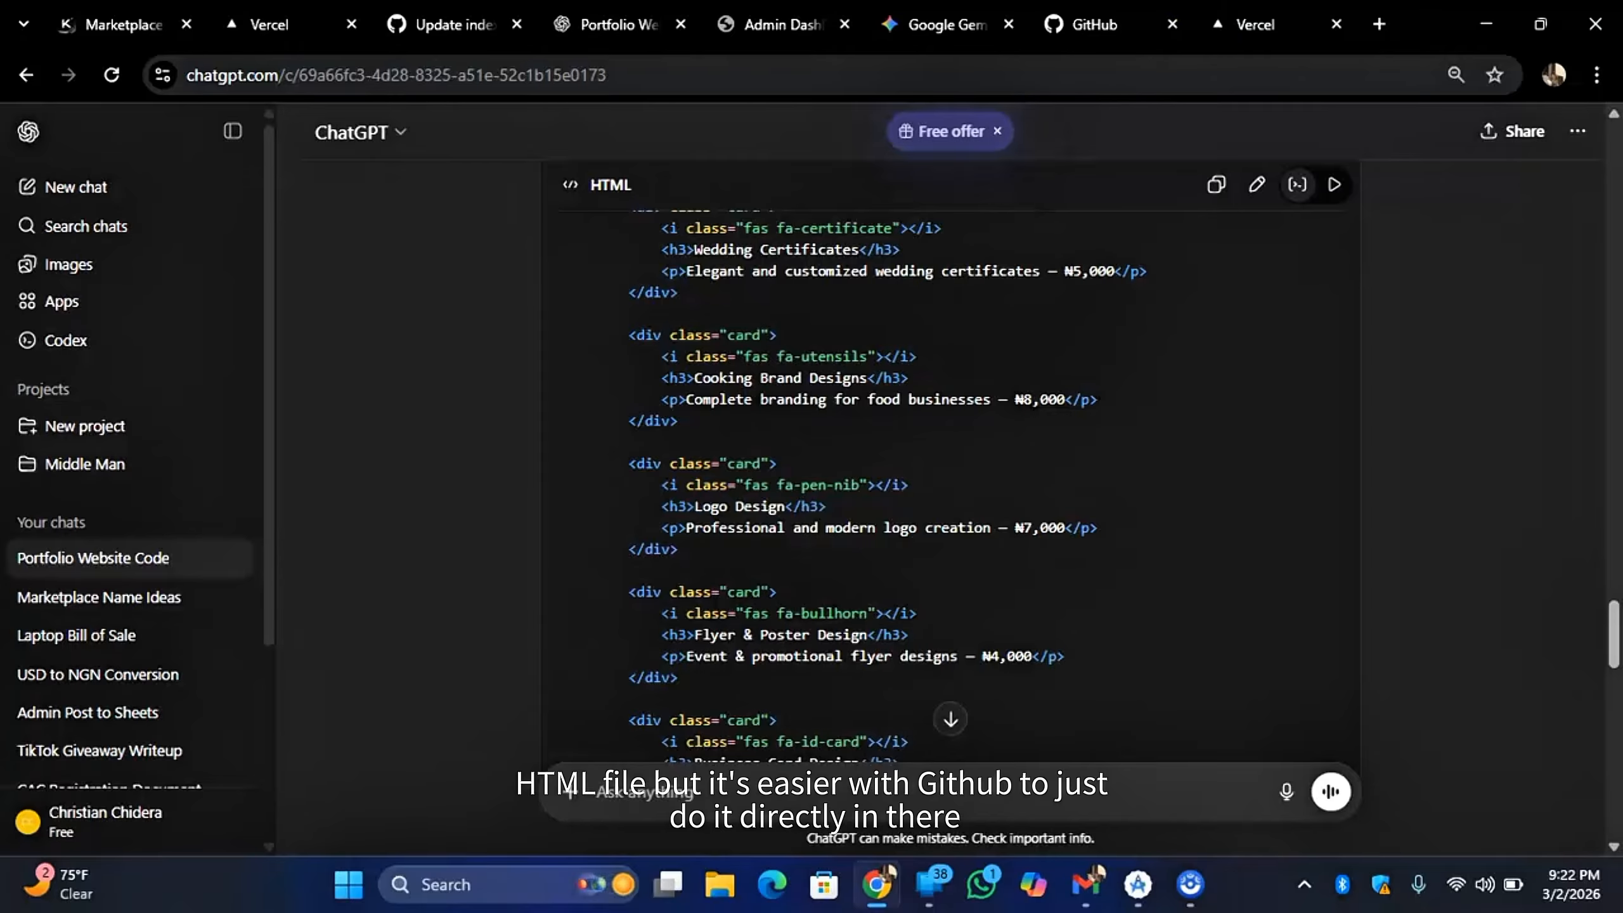
Step: Switch to GitHub and start a new repository from the repositories page
left_click(1093, 25)
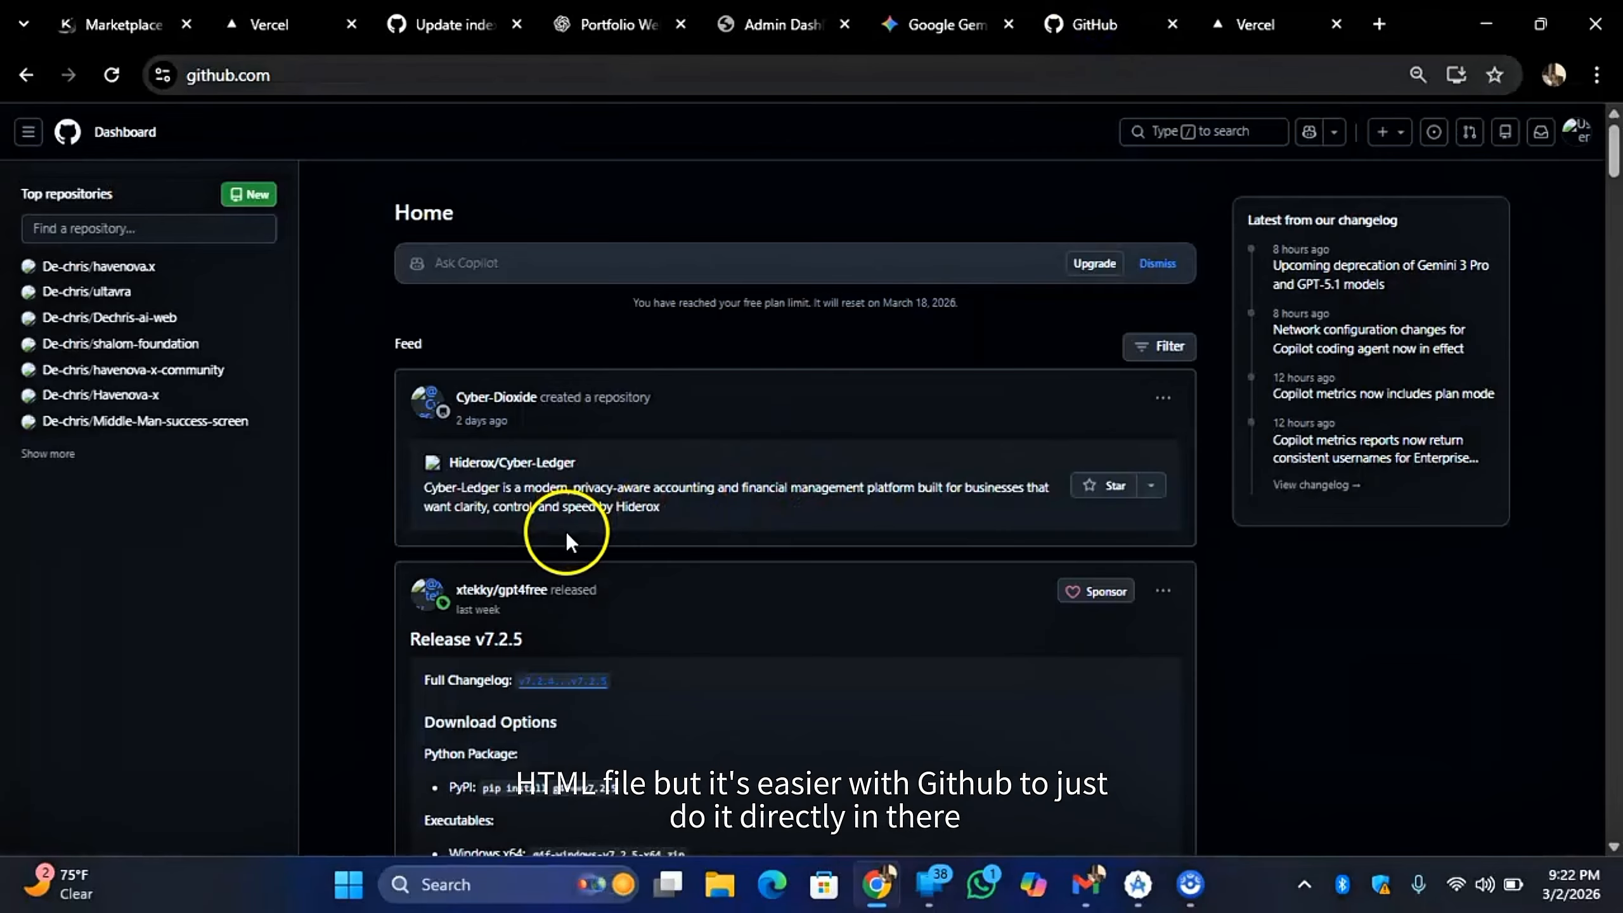
scroll(616, 575, "down", 8)
scroll(618, 591, "up", 8)
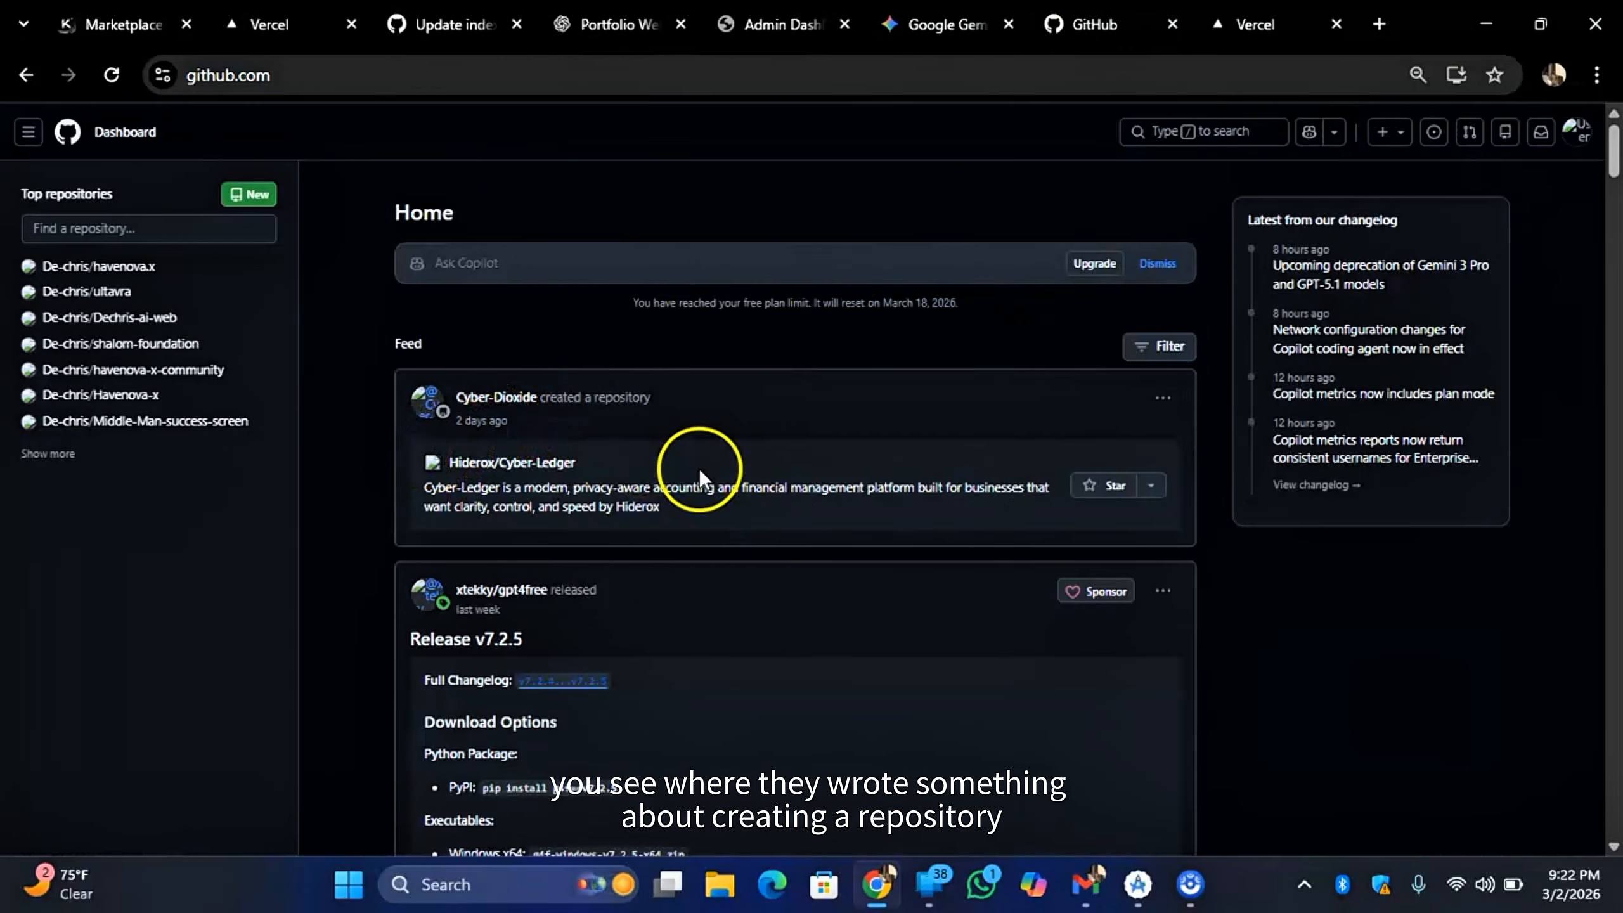
left_click(29, 133)
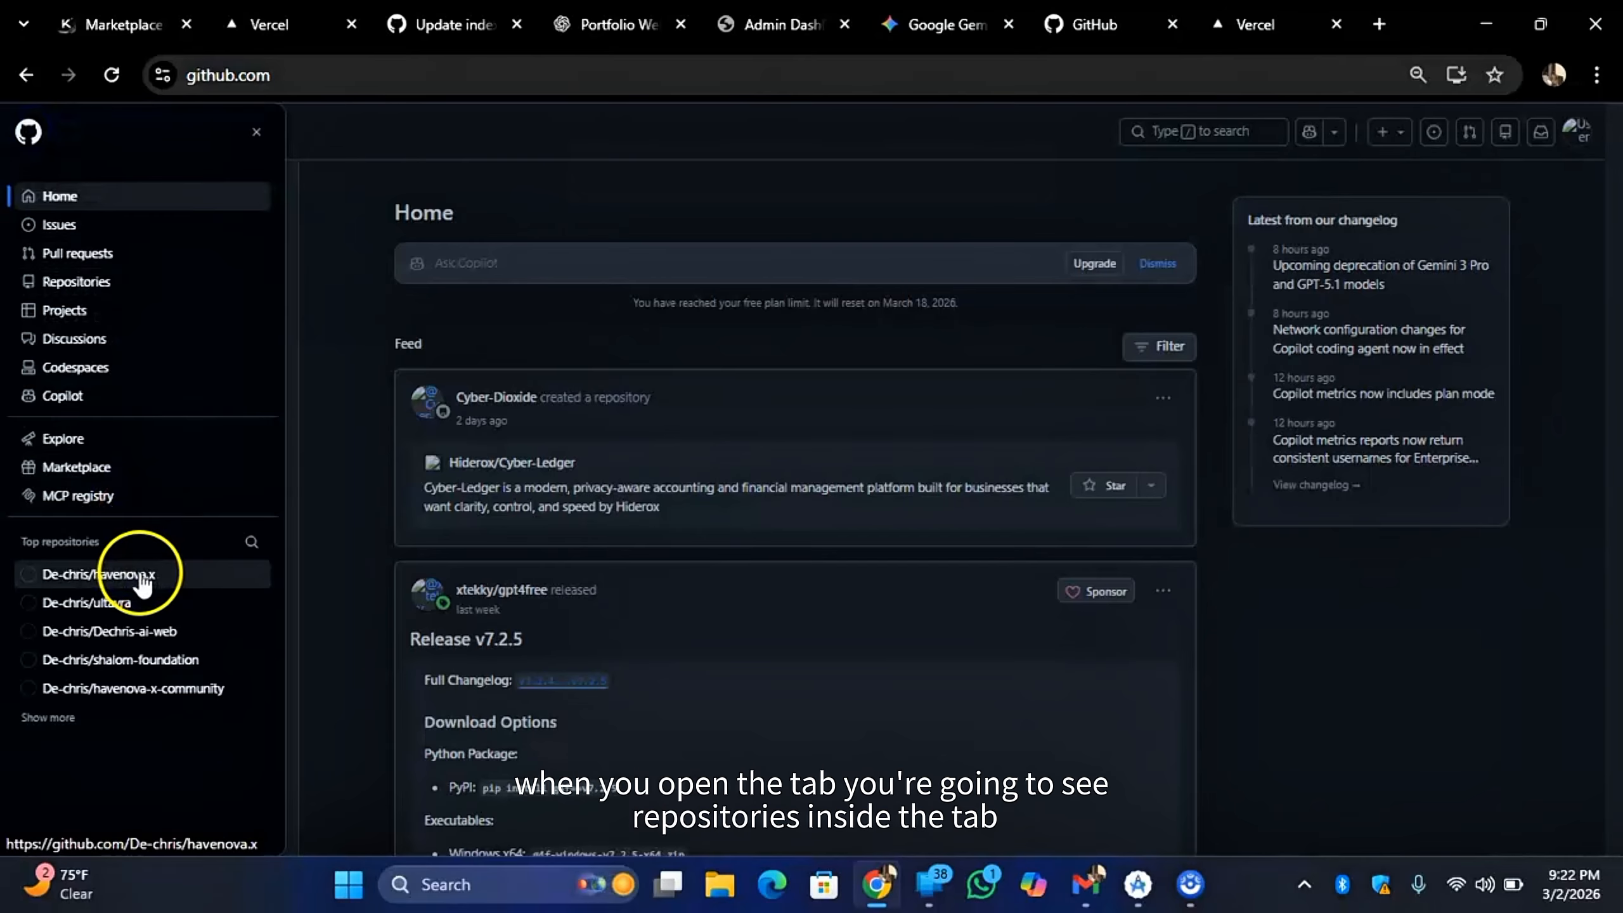
left_click(75, 287)
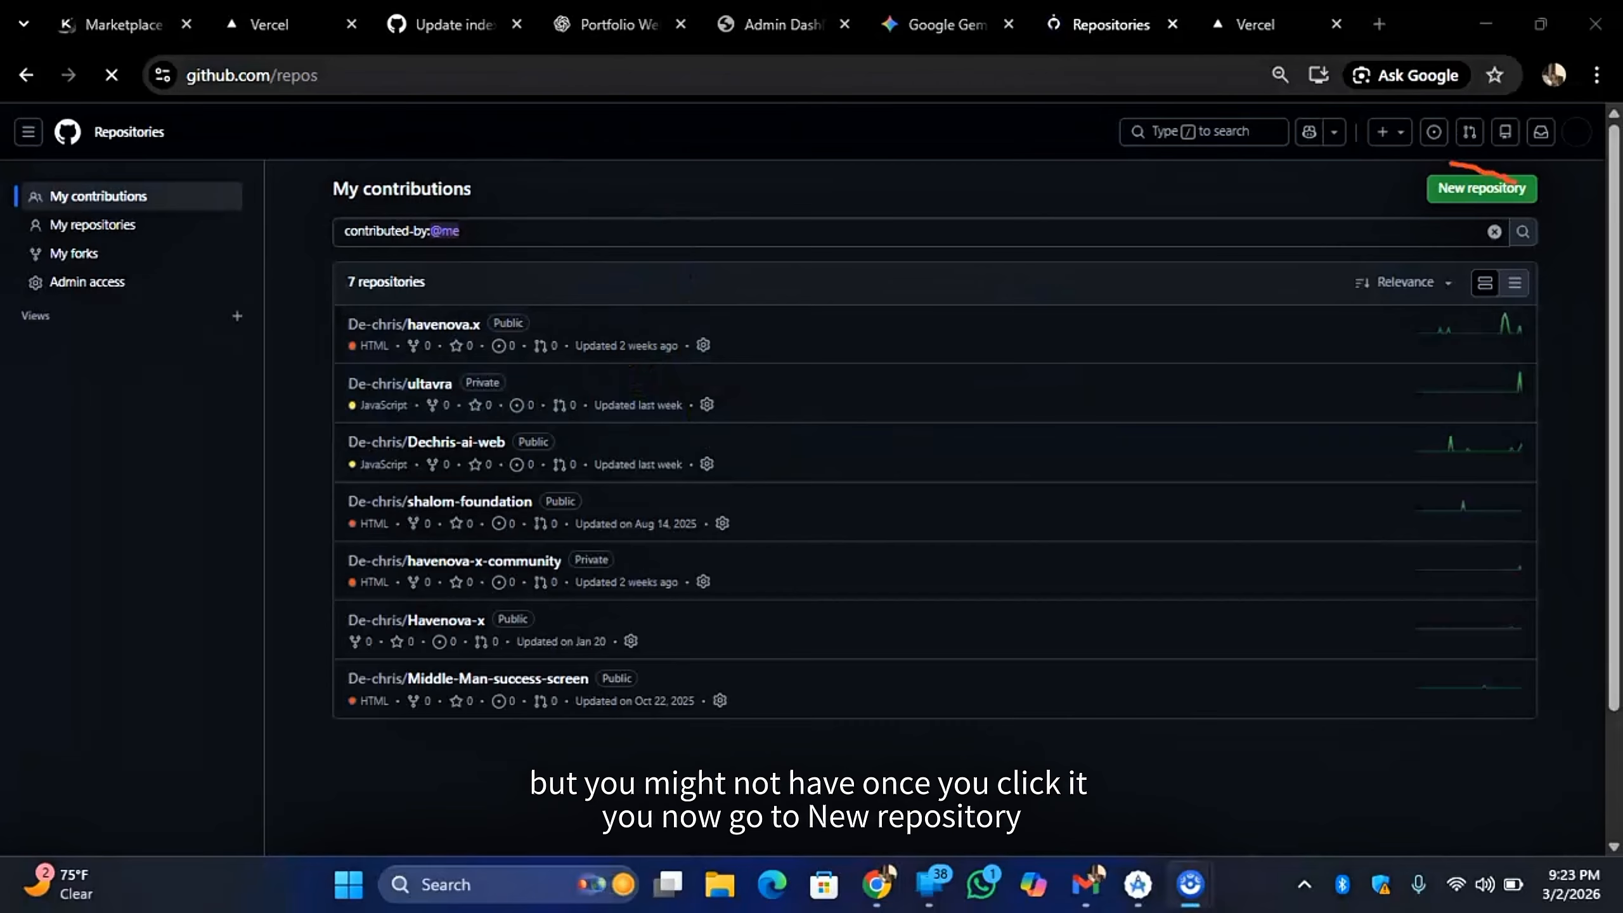
left_click_drag(1514, 181, 1487, 174)
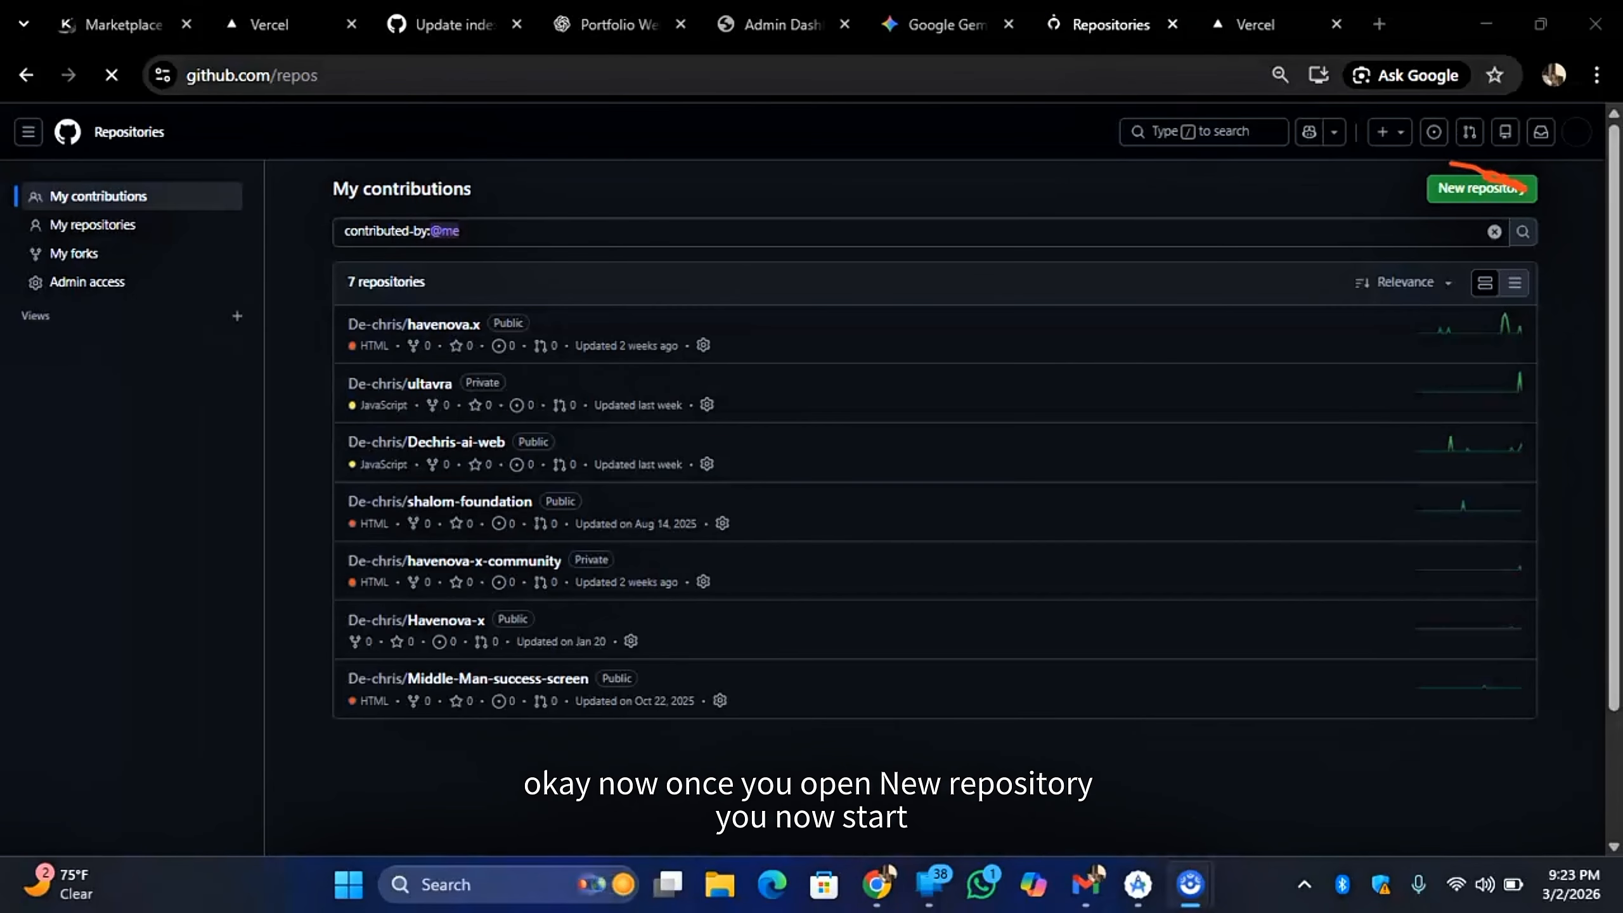
left_click(1481, 188)
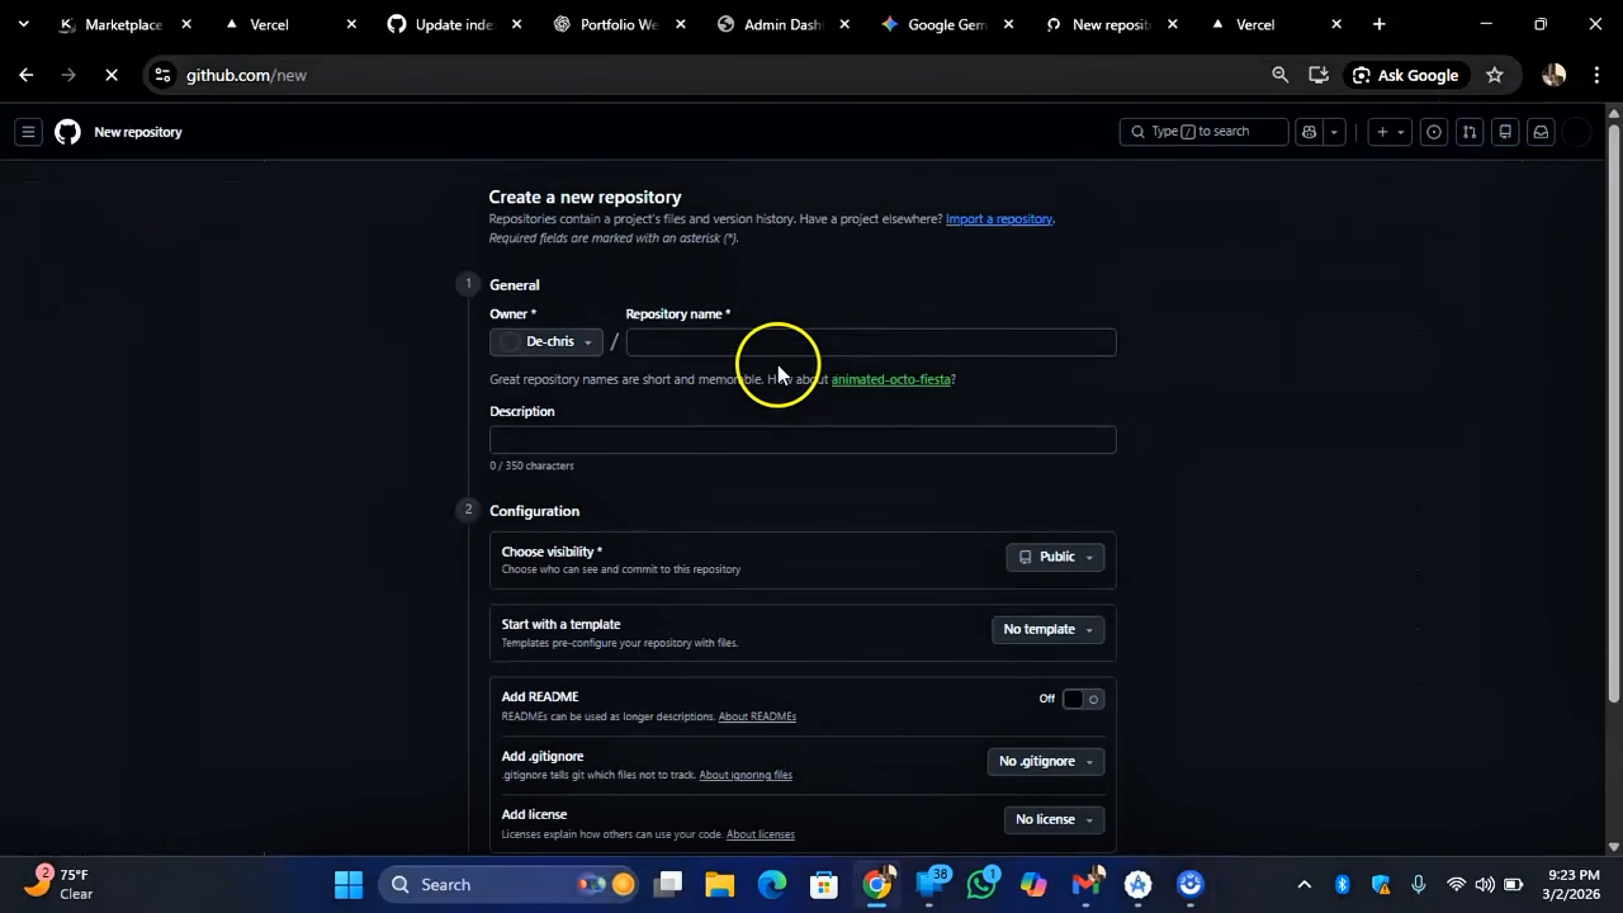
Step: Enter "Dechris Designz" as the name of the new repository
left_click(772, 339)
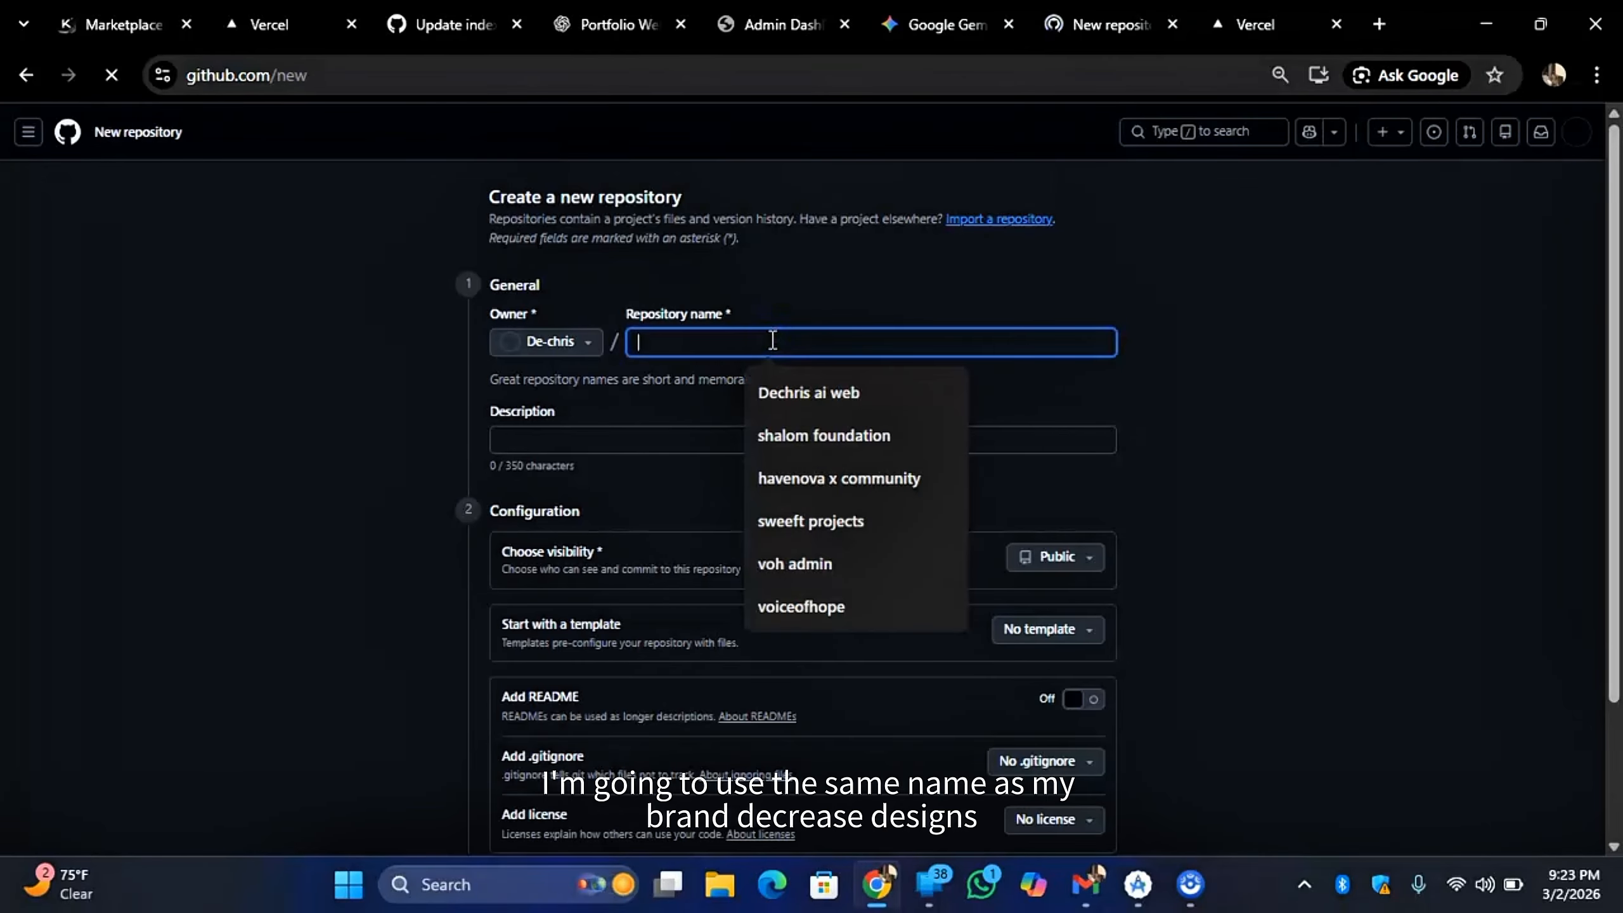
type("Dechr")
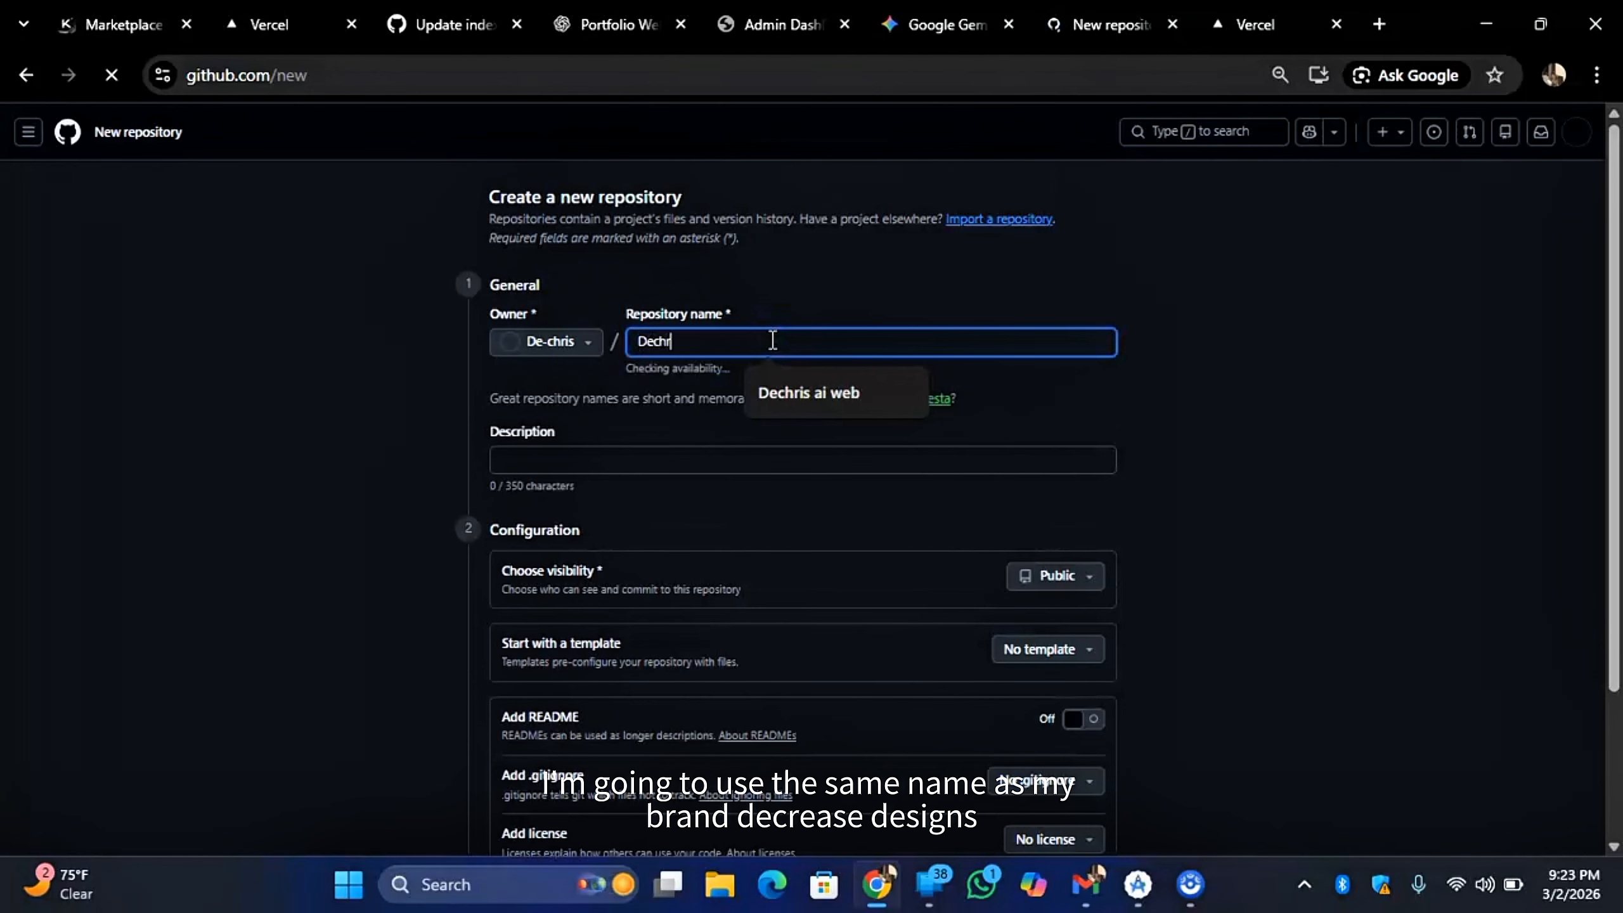
type("is Desi")
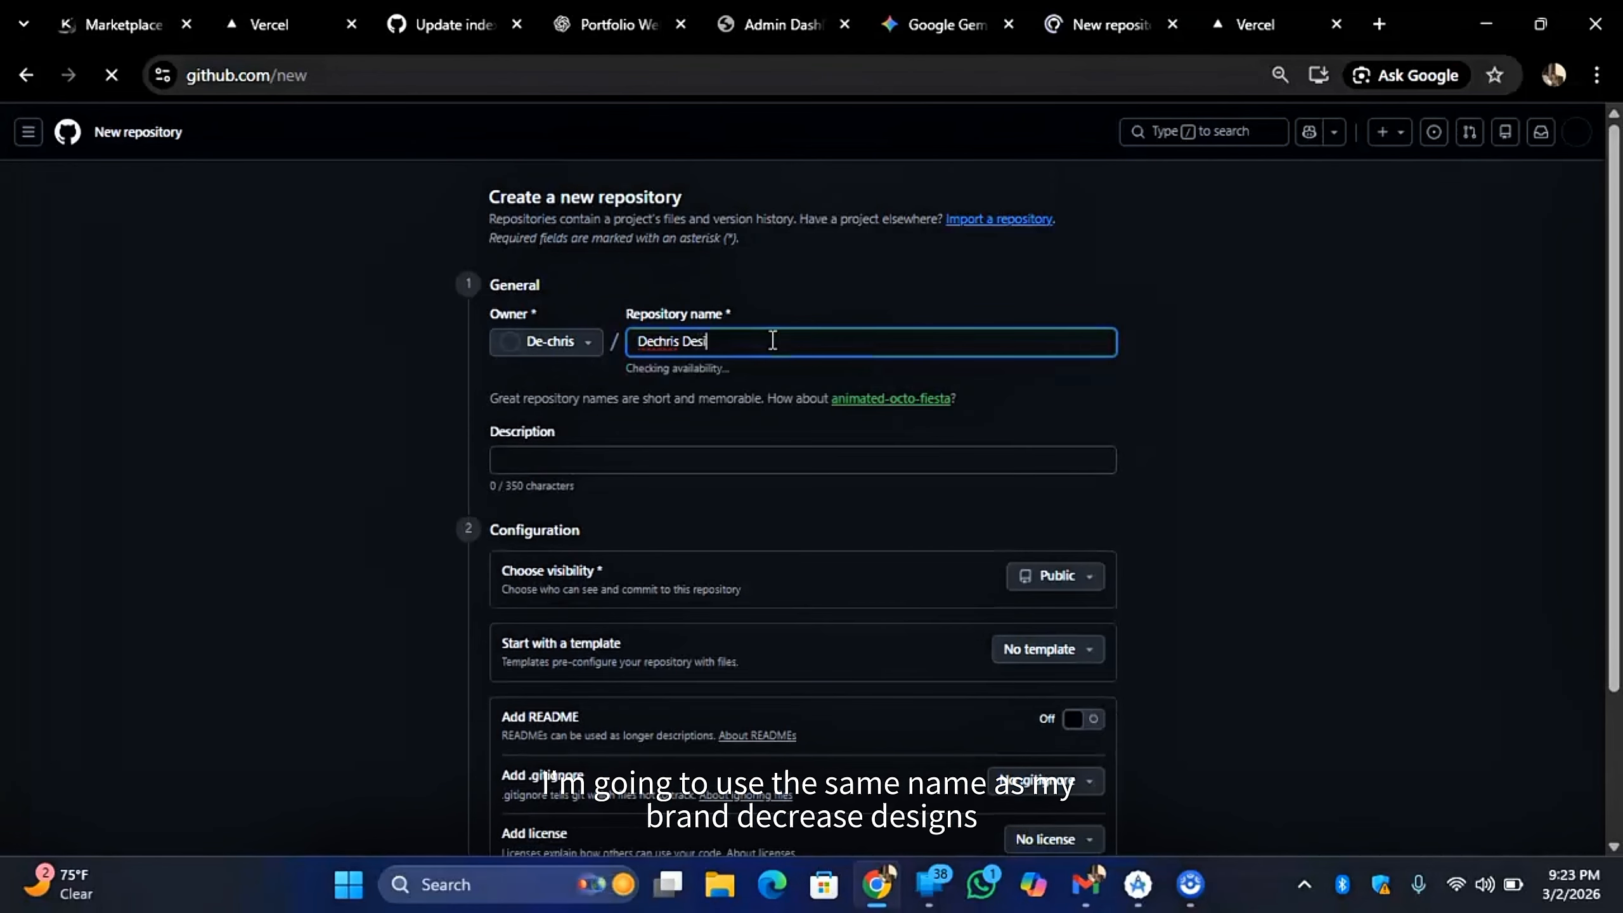
type("gnz")
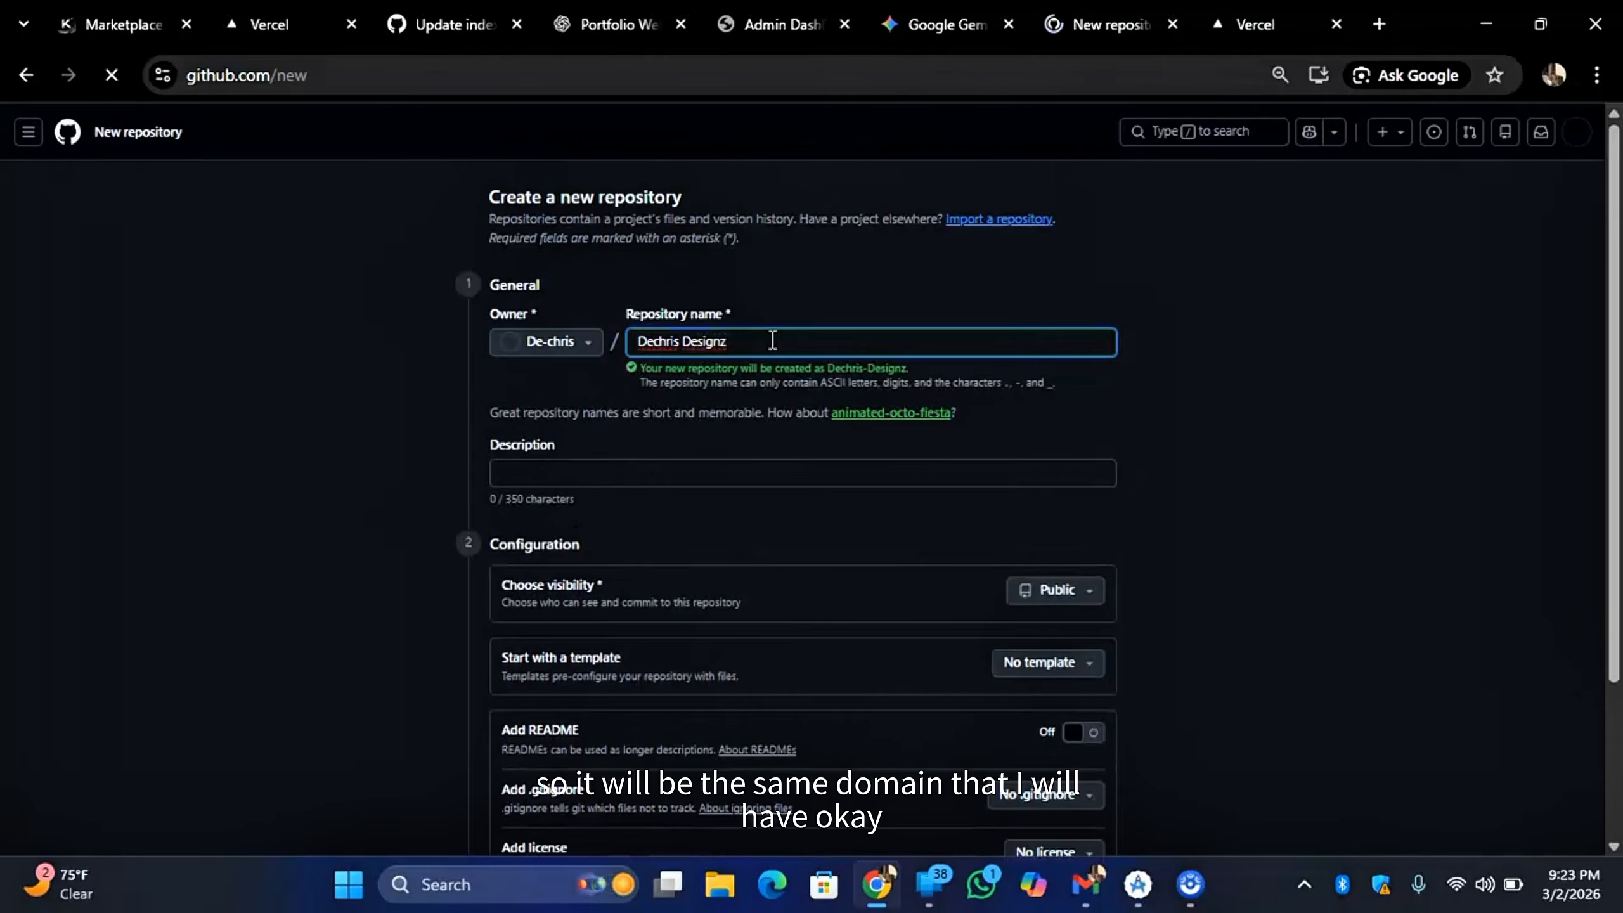
Step: Set the repository's visibility to Private and create it without a template, README, .gitignore or license
scroll(774, 383, "down", 3)
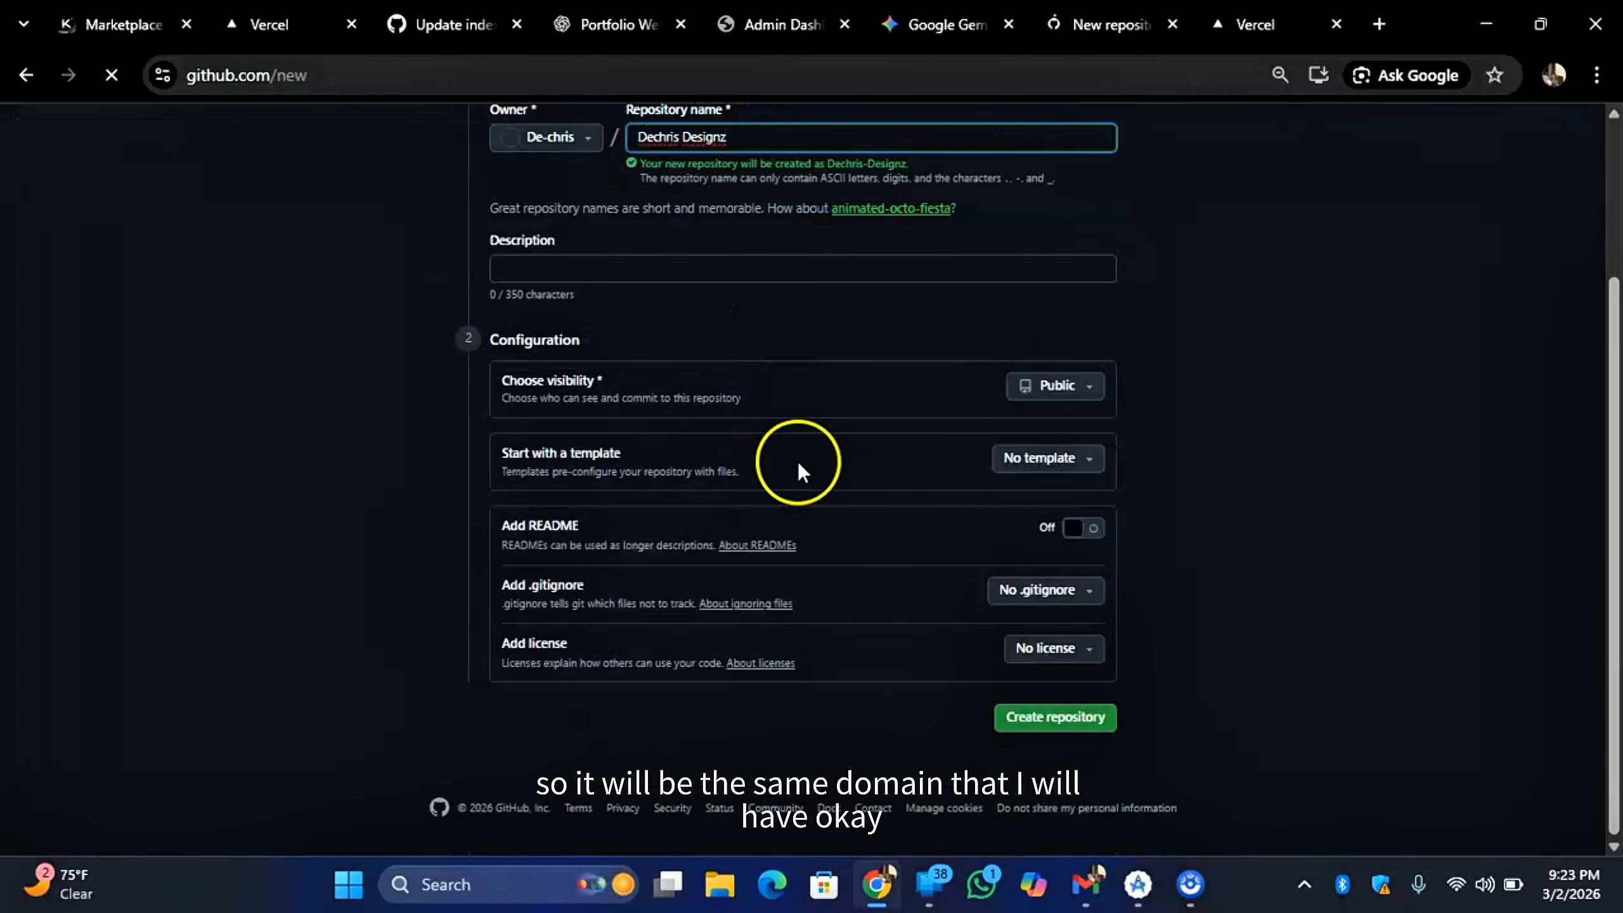
left_click(1038, 389)
left_click(1074, 483)
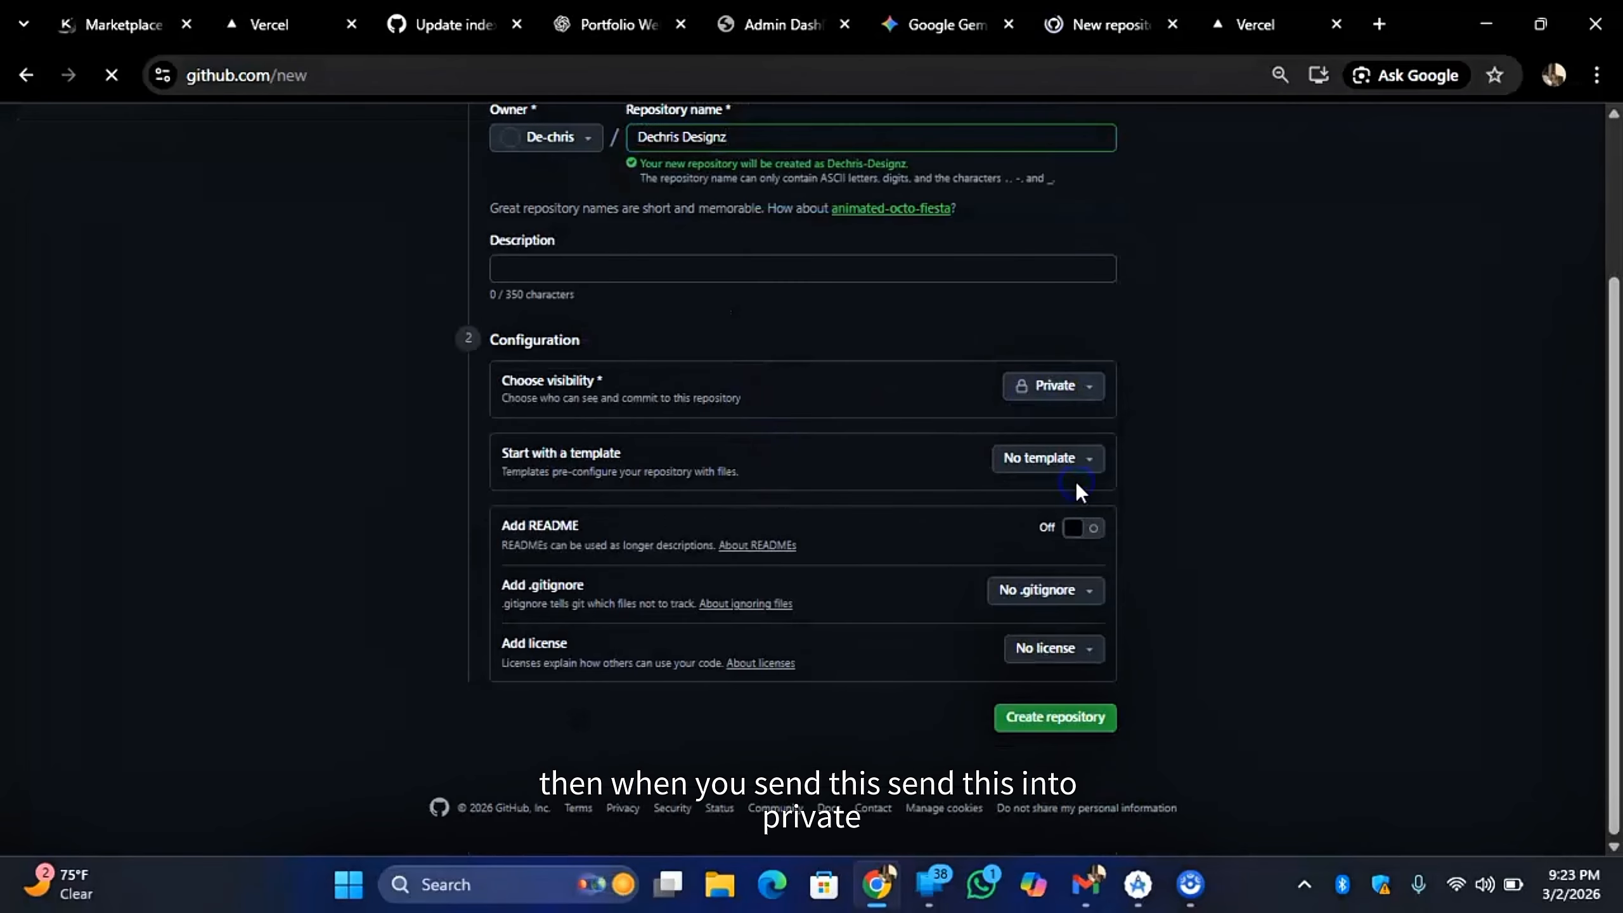
right_click(1154, 413)
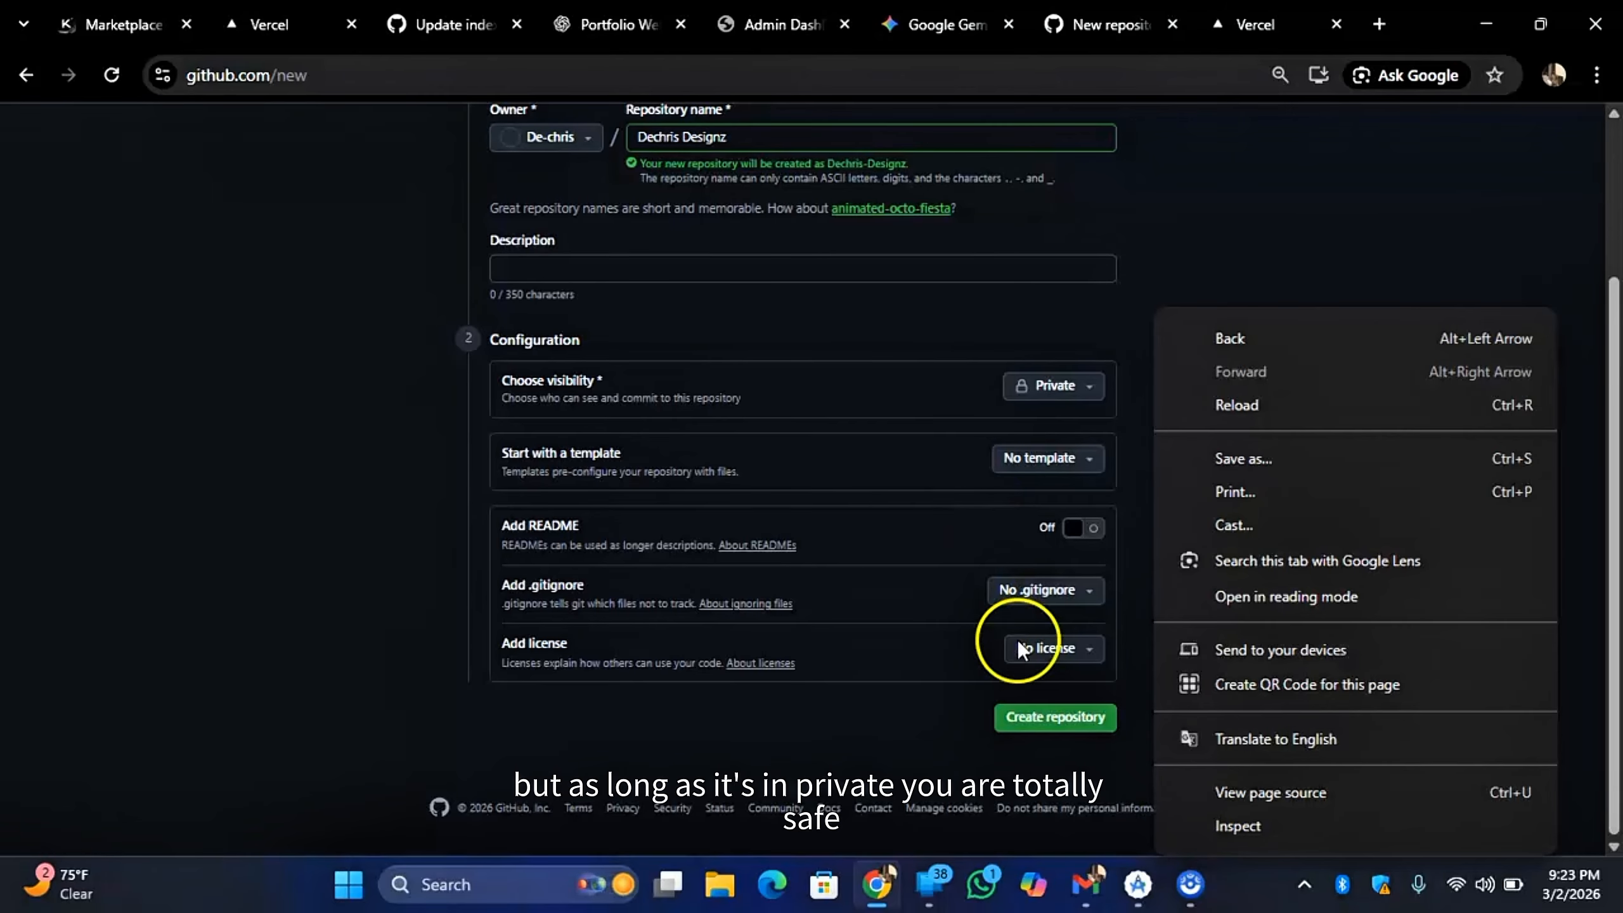
left_click(1037, 716)
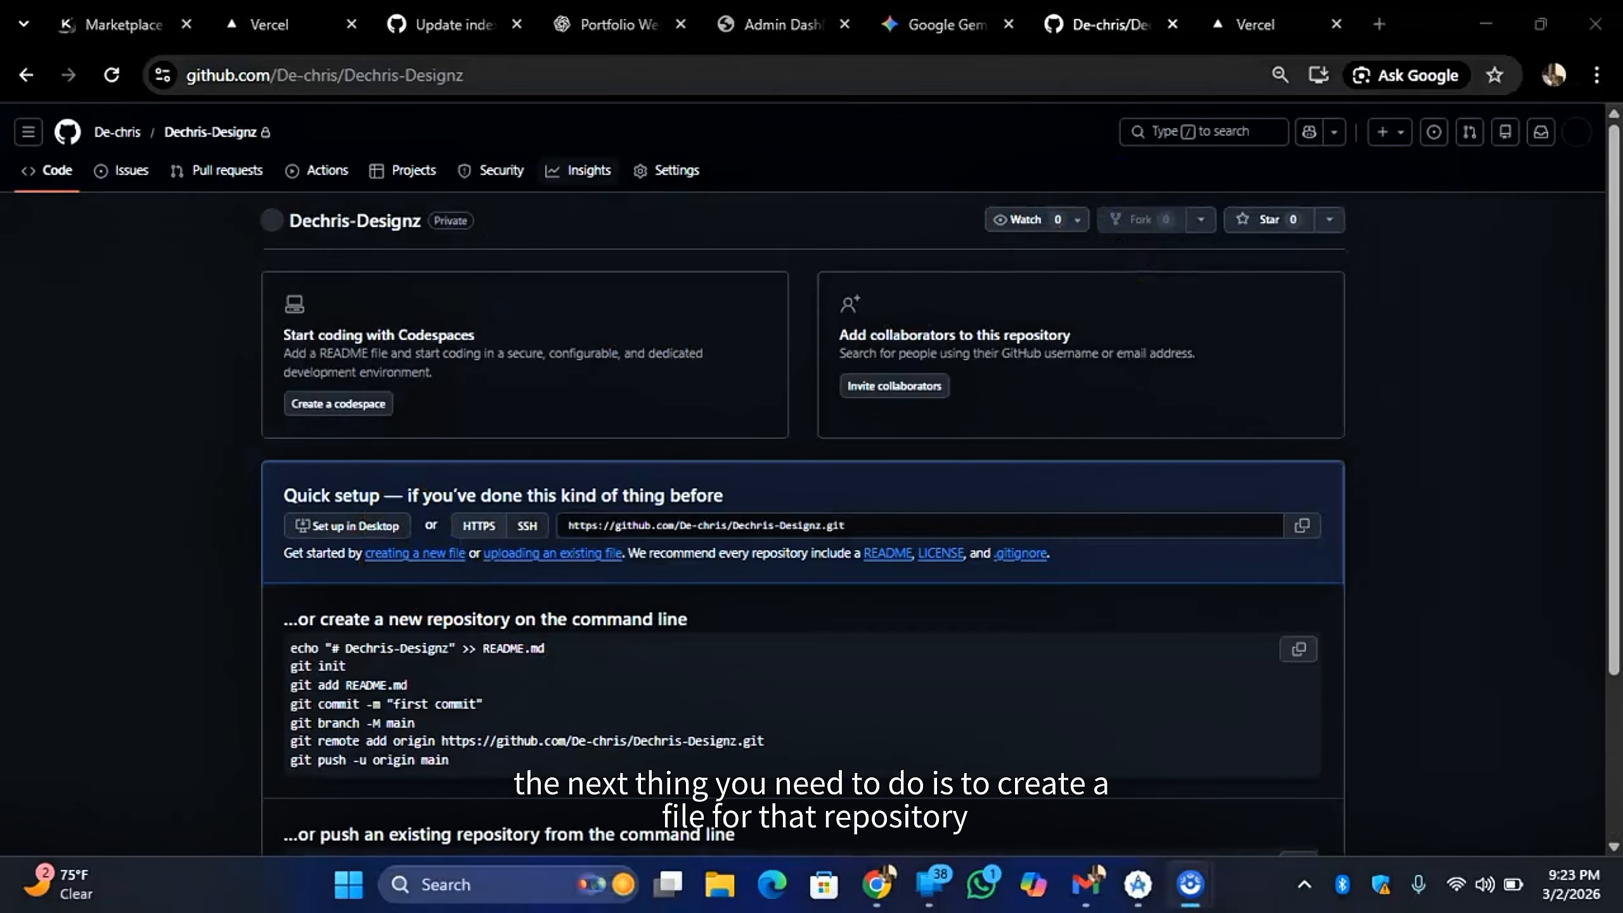
Step: Start a new file in the empty repository and paste the copied HTML code as its contents
mouse_move(387, 545)
left_mouse_down()
mouse_move(459, 548)
mouse_move(433, 562)
mouse_move(556, 596)
mouse_move(581, 542)
left_mouse_up()
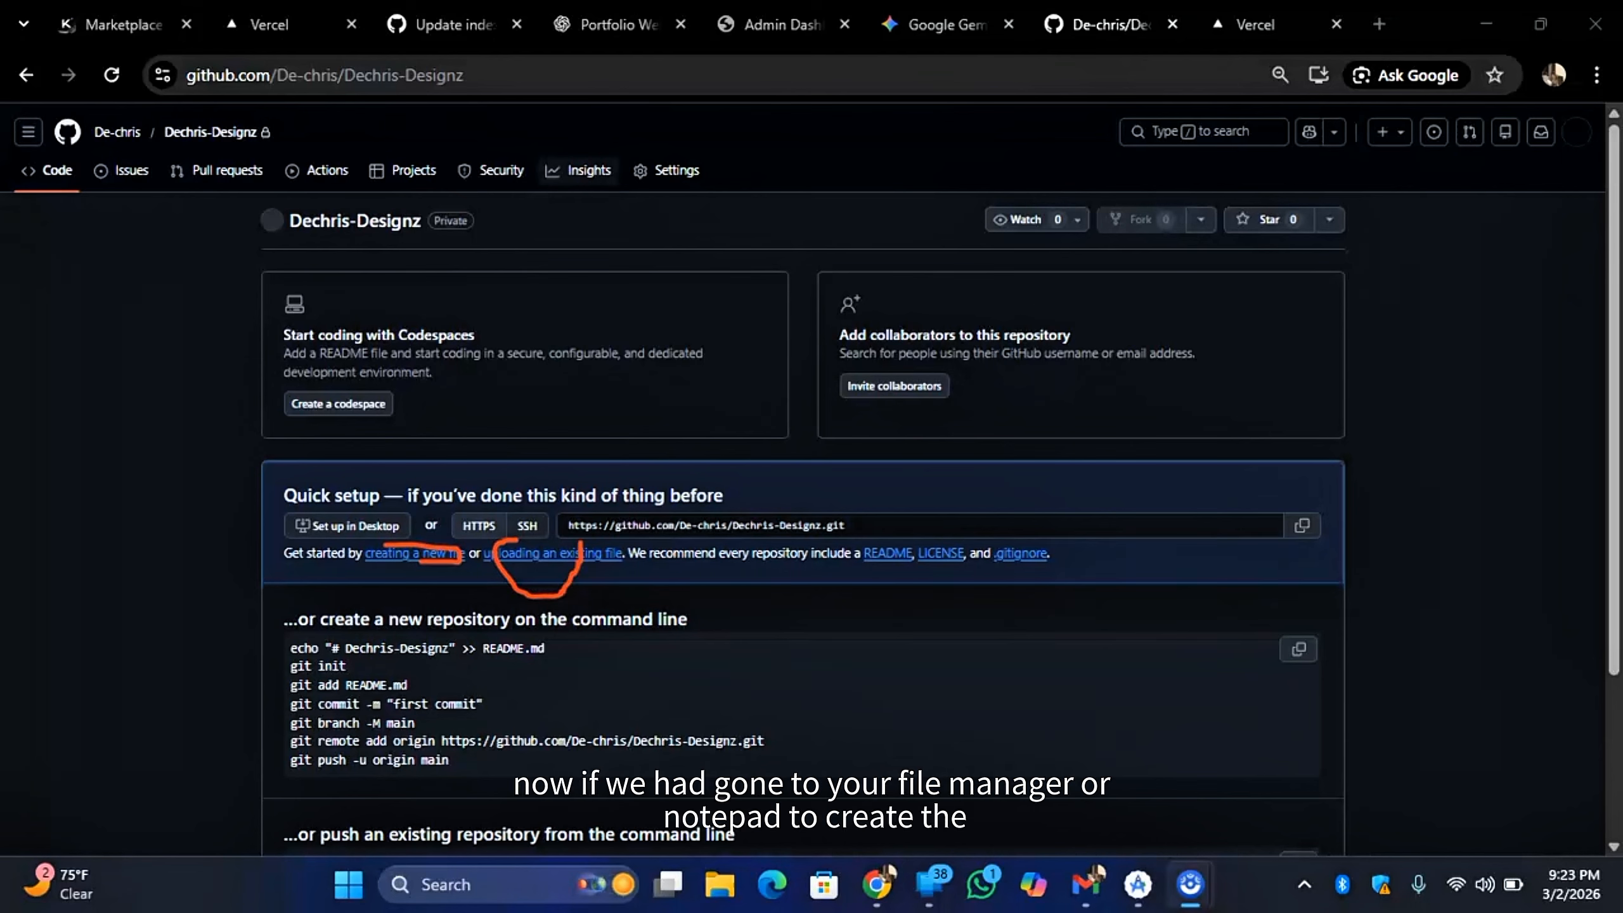
left_click(1502, 65)
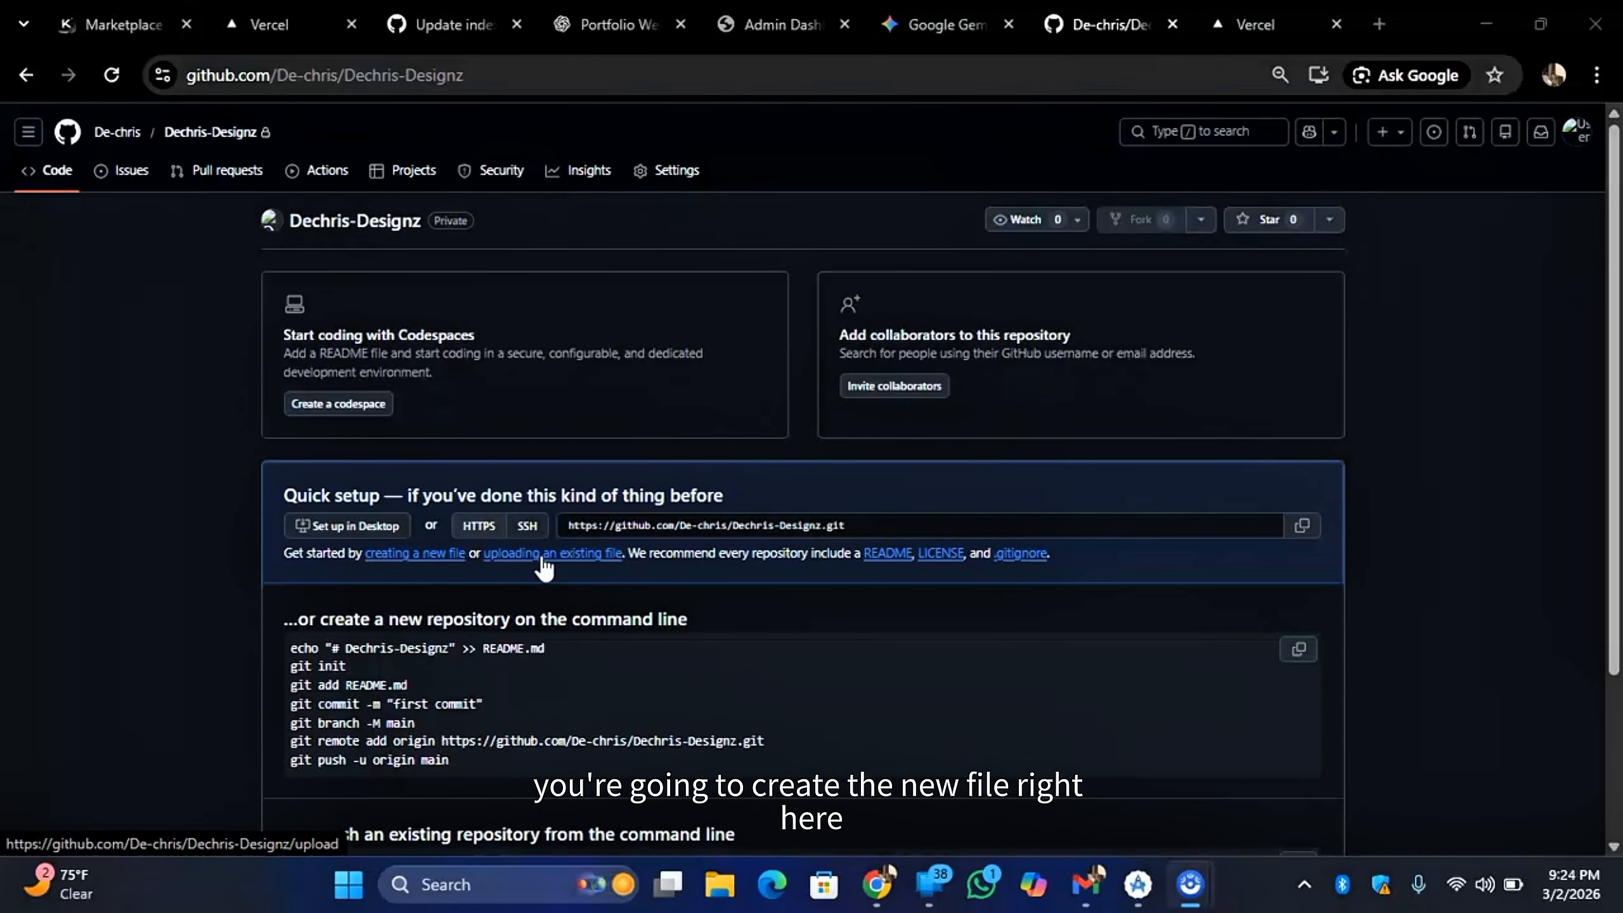
left_click(430, 555)
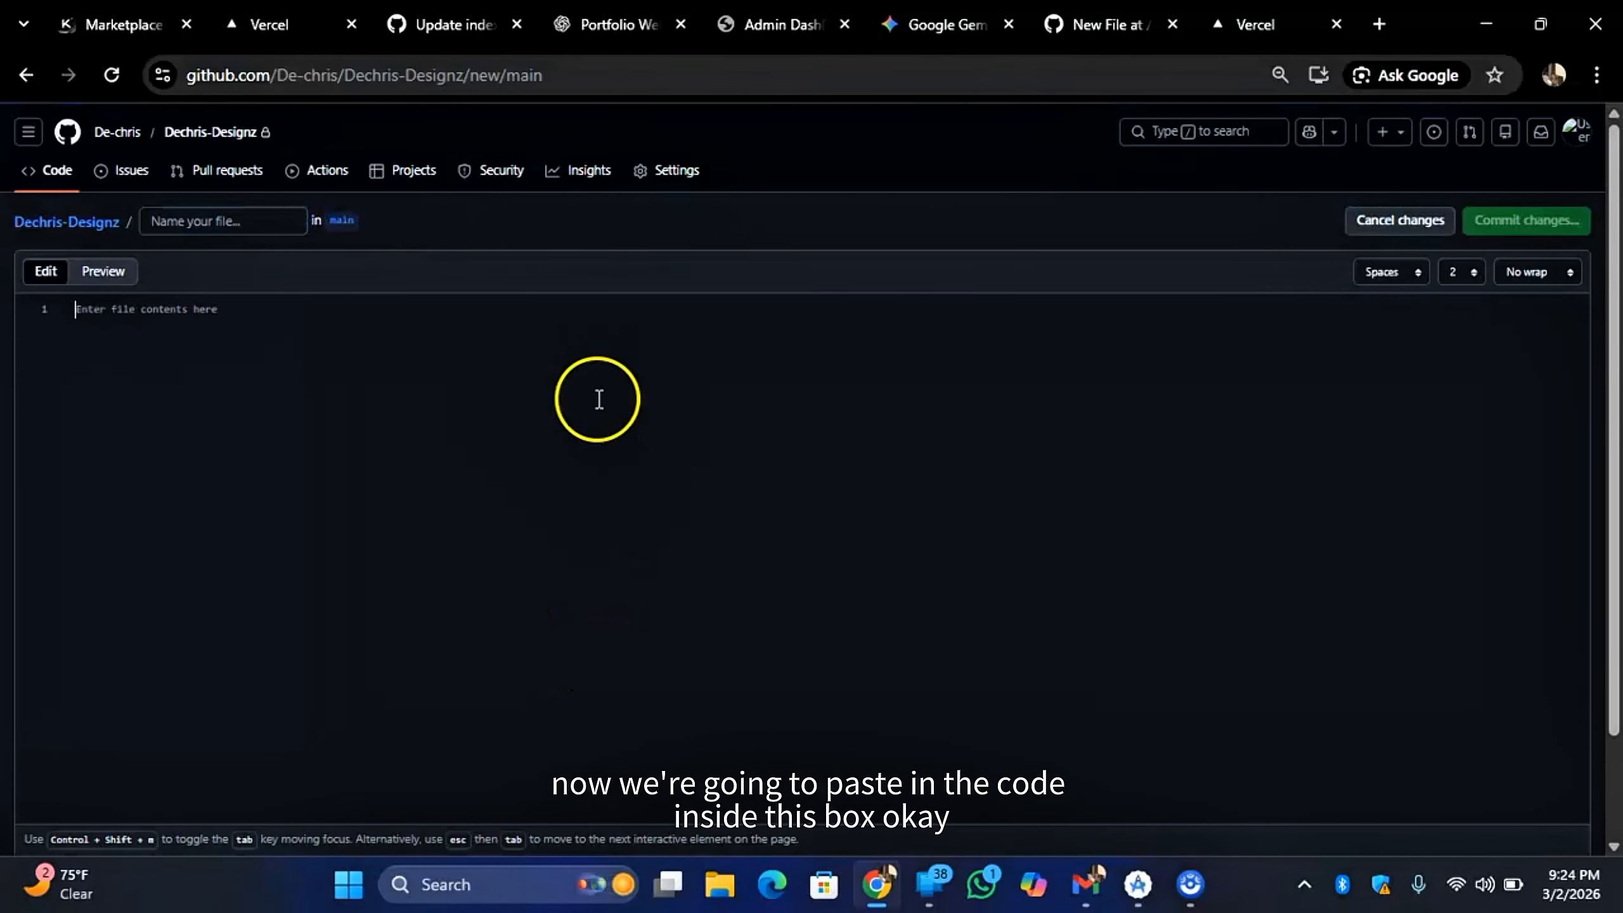
left_click(327, 453)
left_click(512, 508)
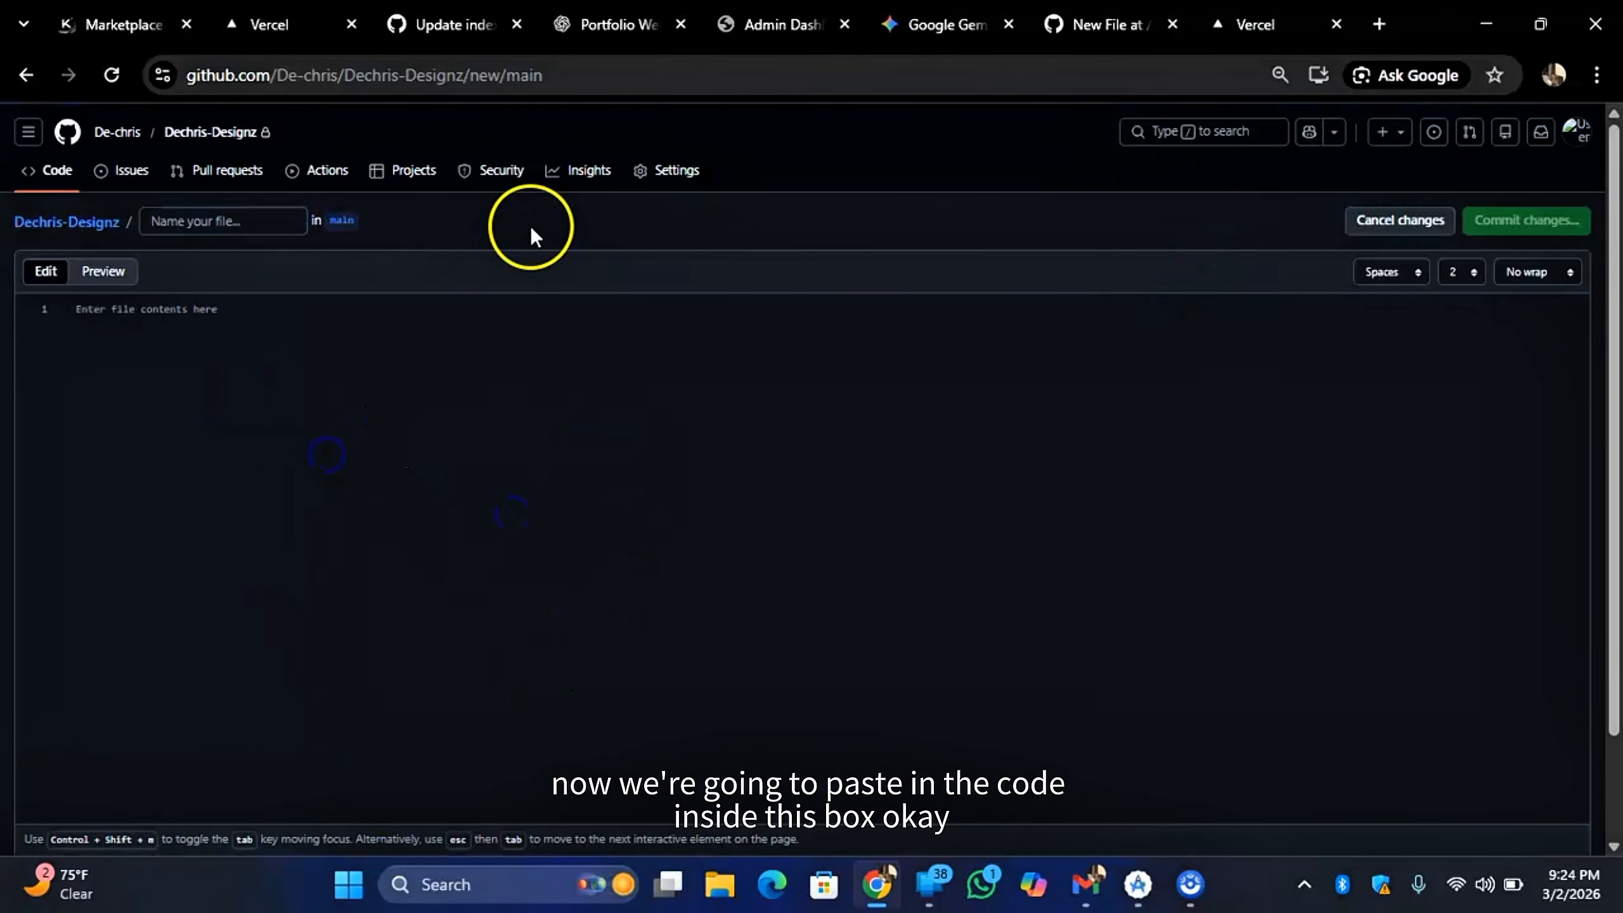
mouse_move(101, 349)
left_mouse_down()
mouse_move(648, 632)
mouse_move(306, 619)
mouse_move(340, 597)
left_mouse_up()
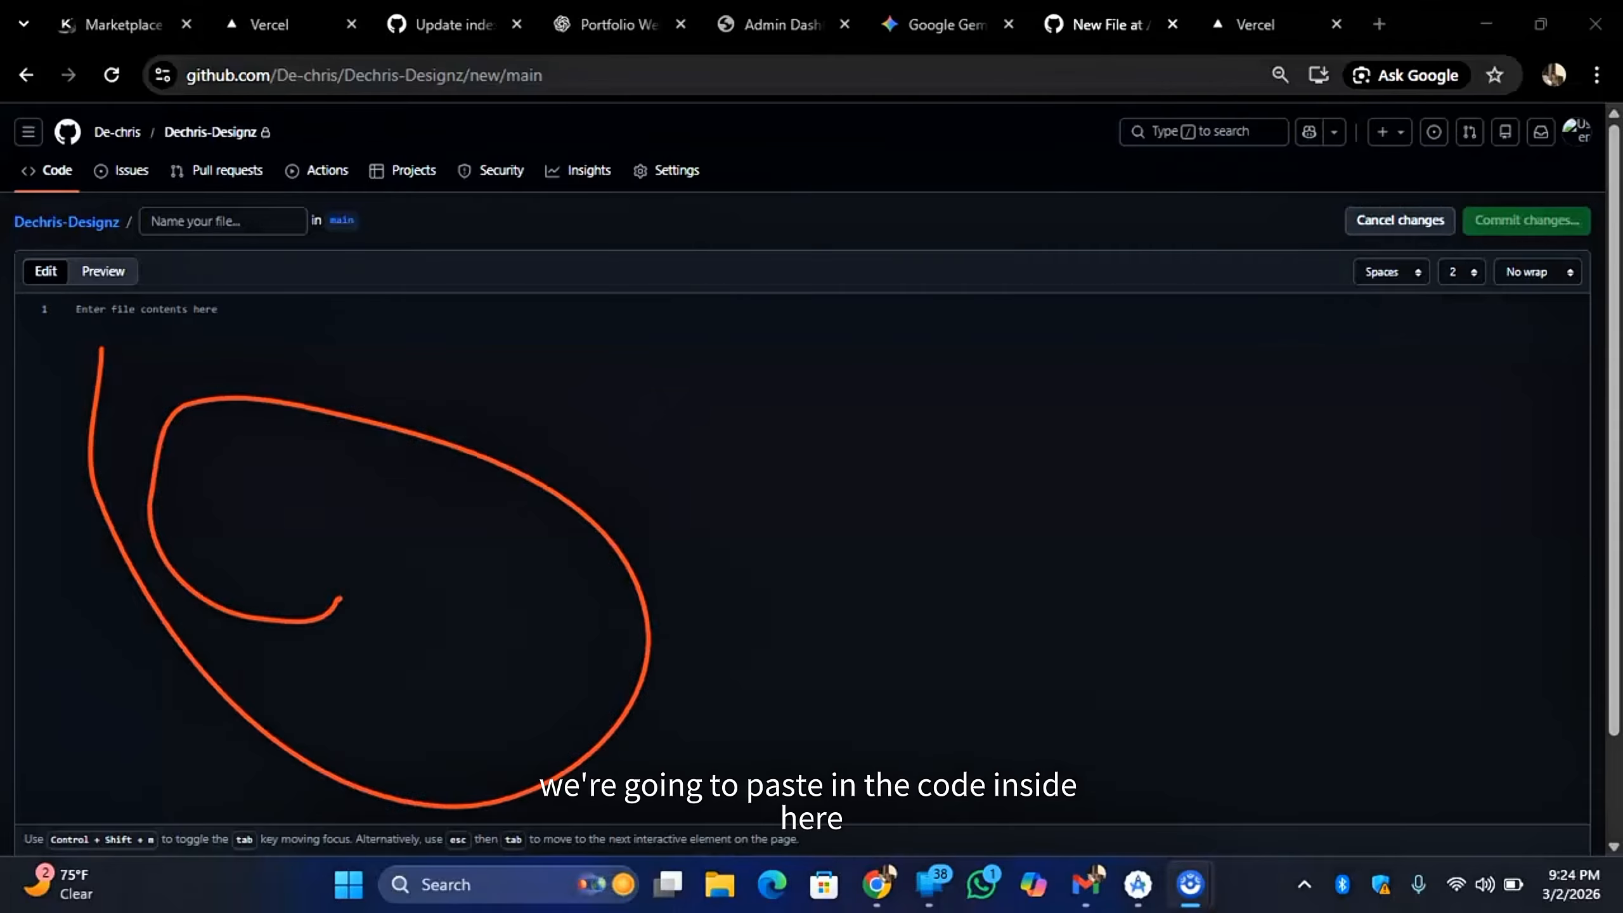
left_click(505, 519)
key("ctrl+v")
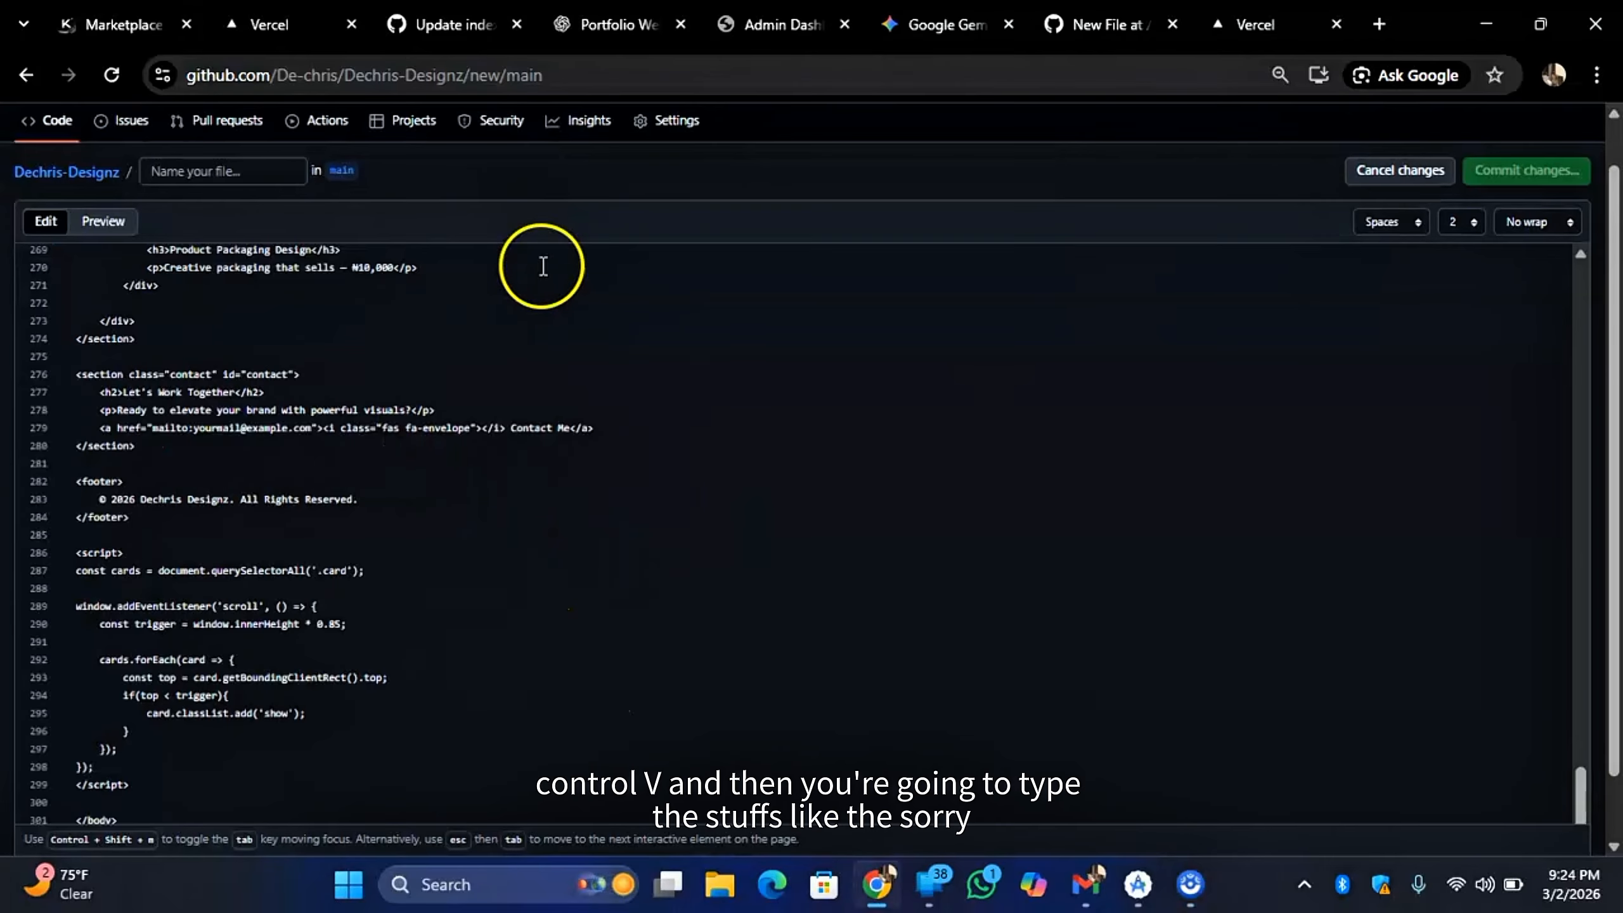
Step: Name the new file index.html and commit it to the main branch
key("alt+Tab")
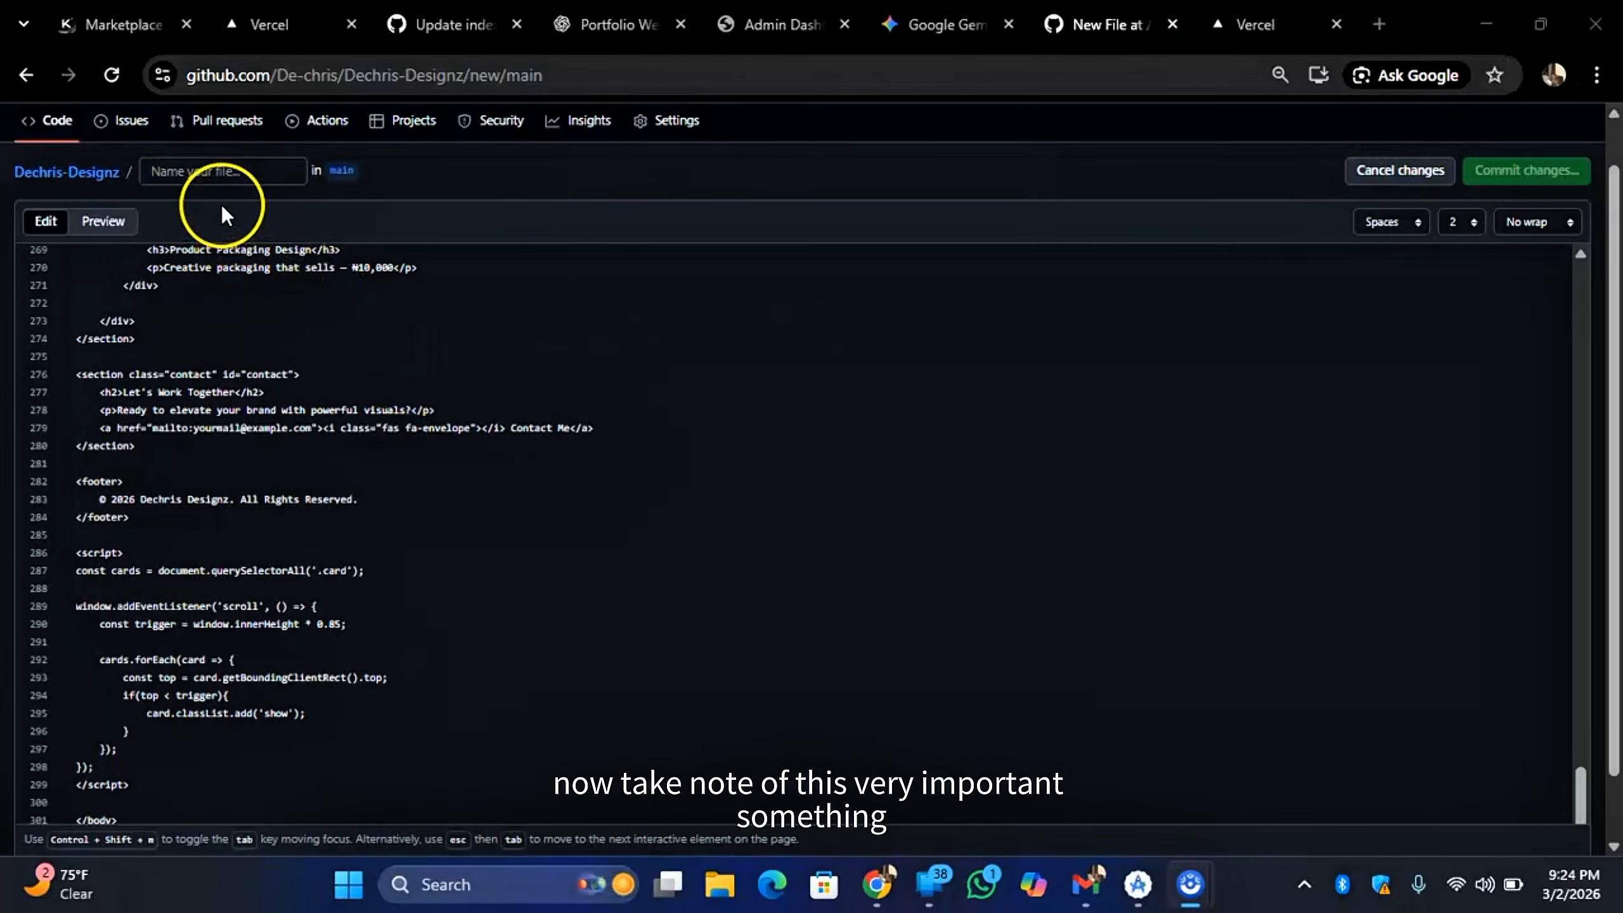
left_click(228, 181)
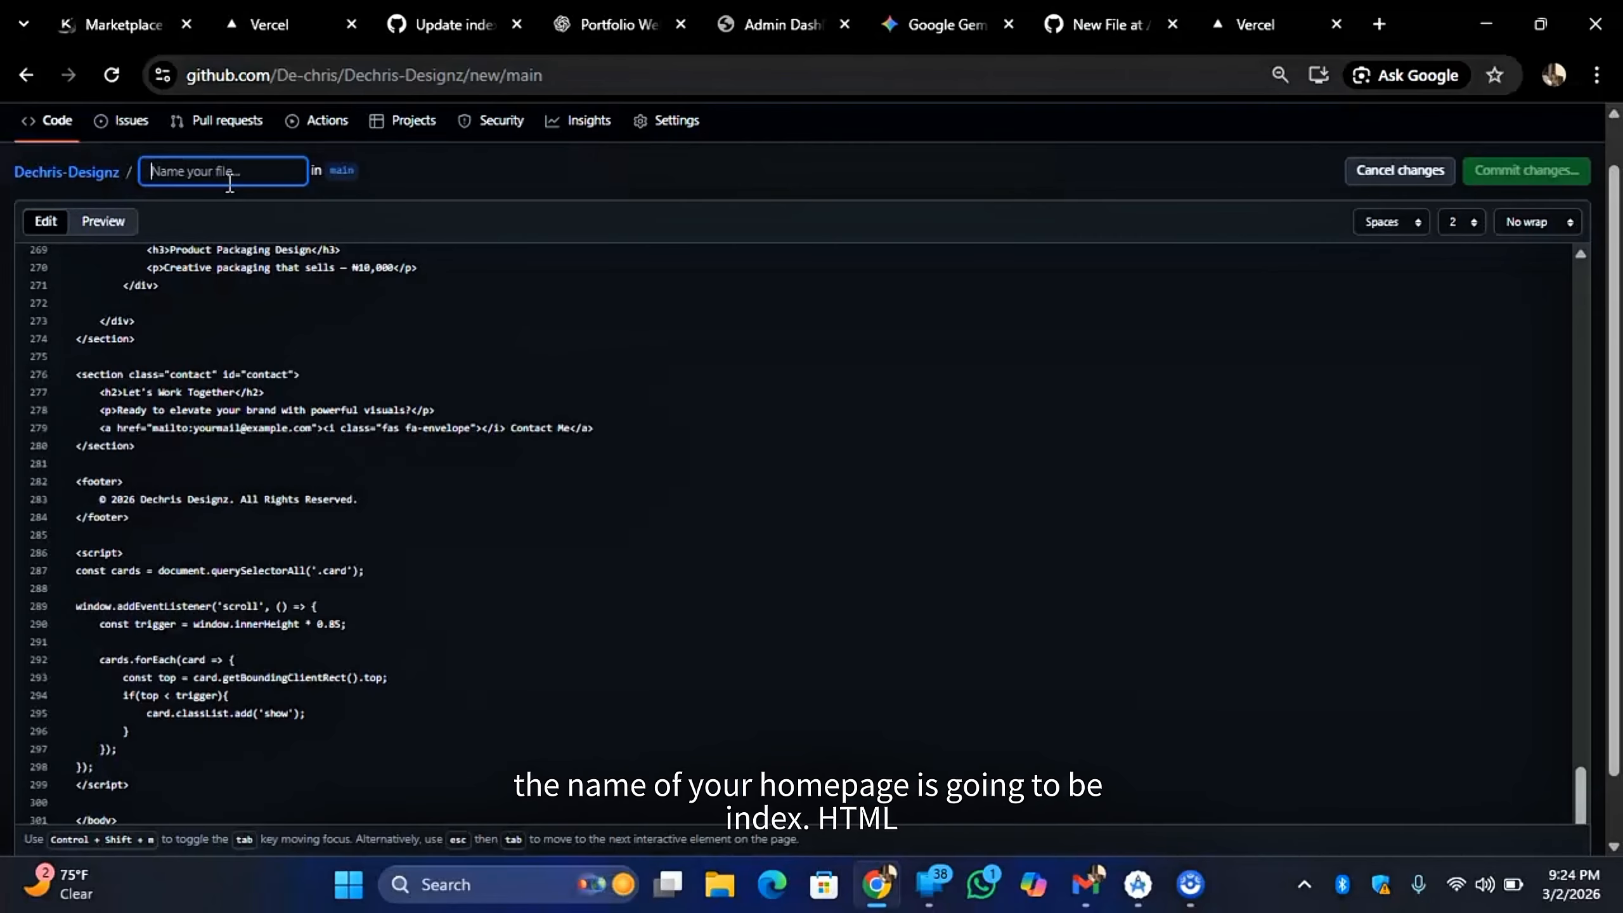
type("ind")
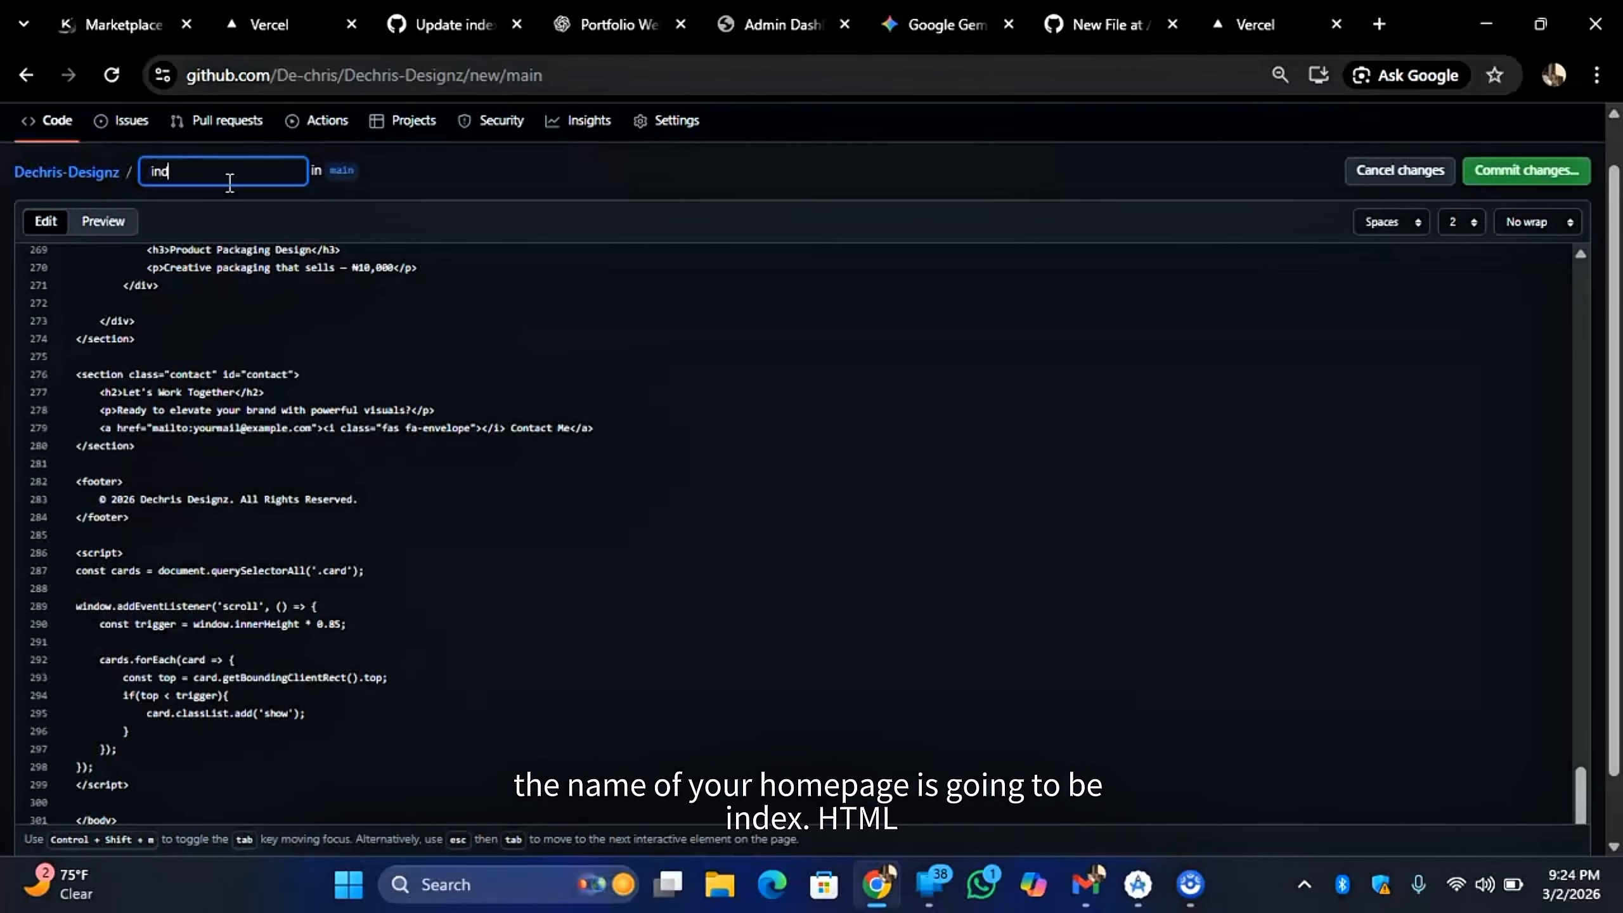
type("ex.htl")
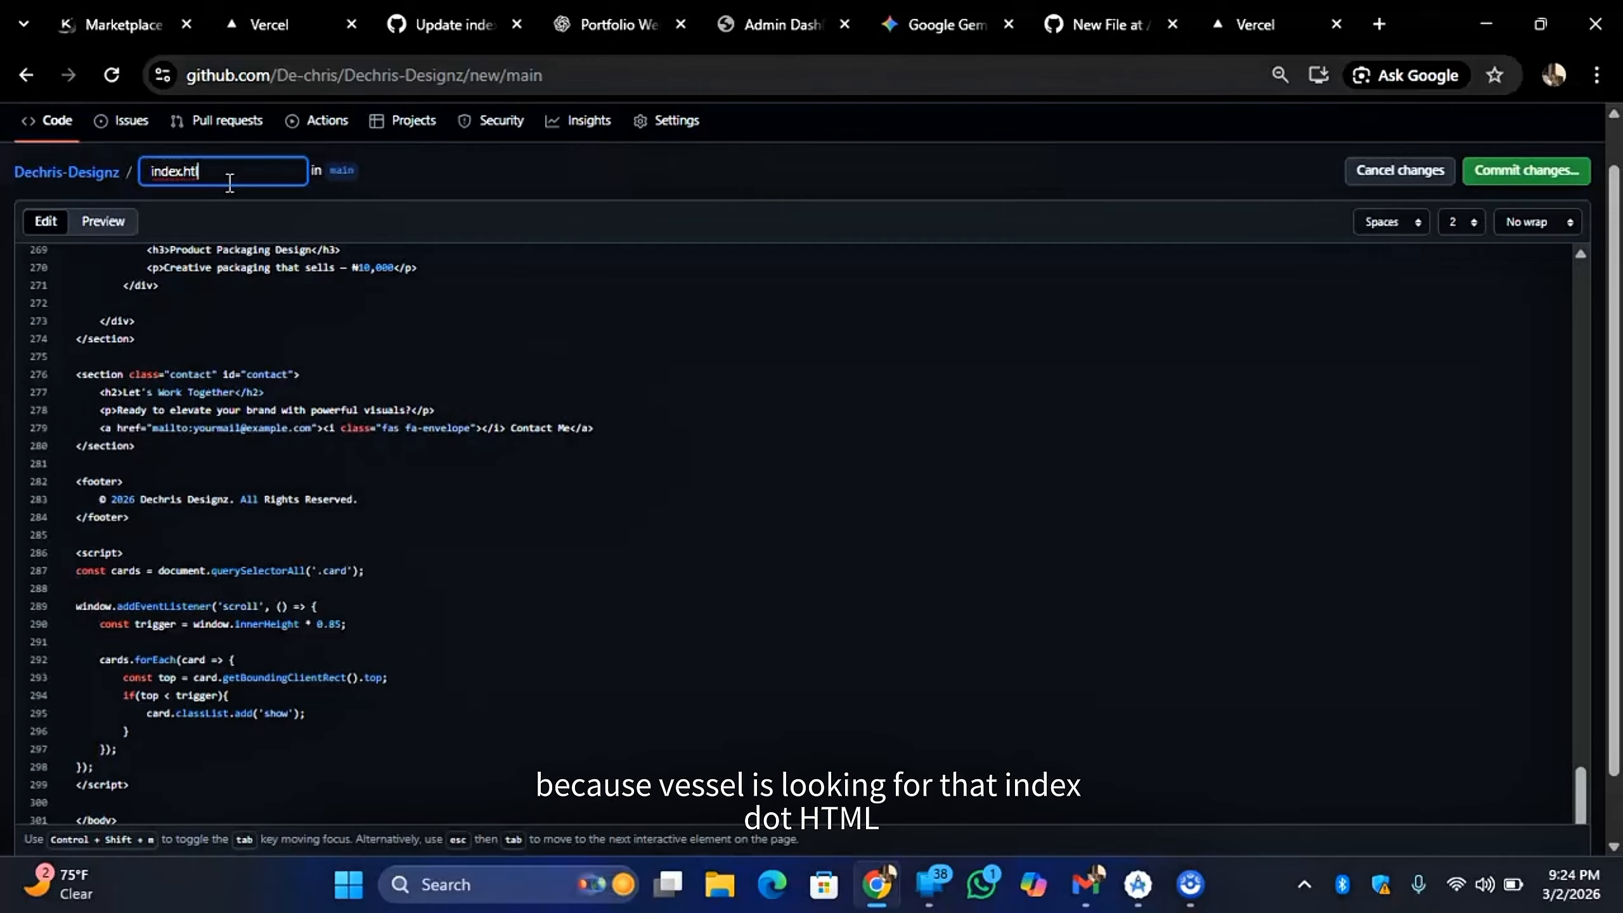
key("BackSpace")
type("ml")
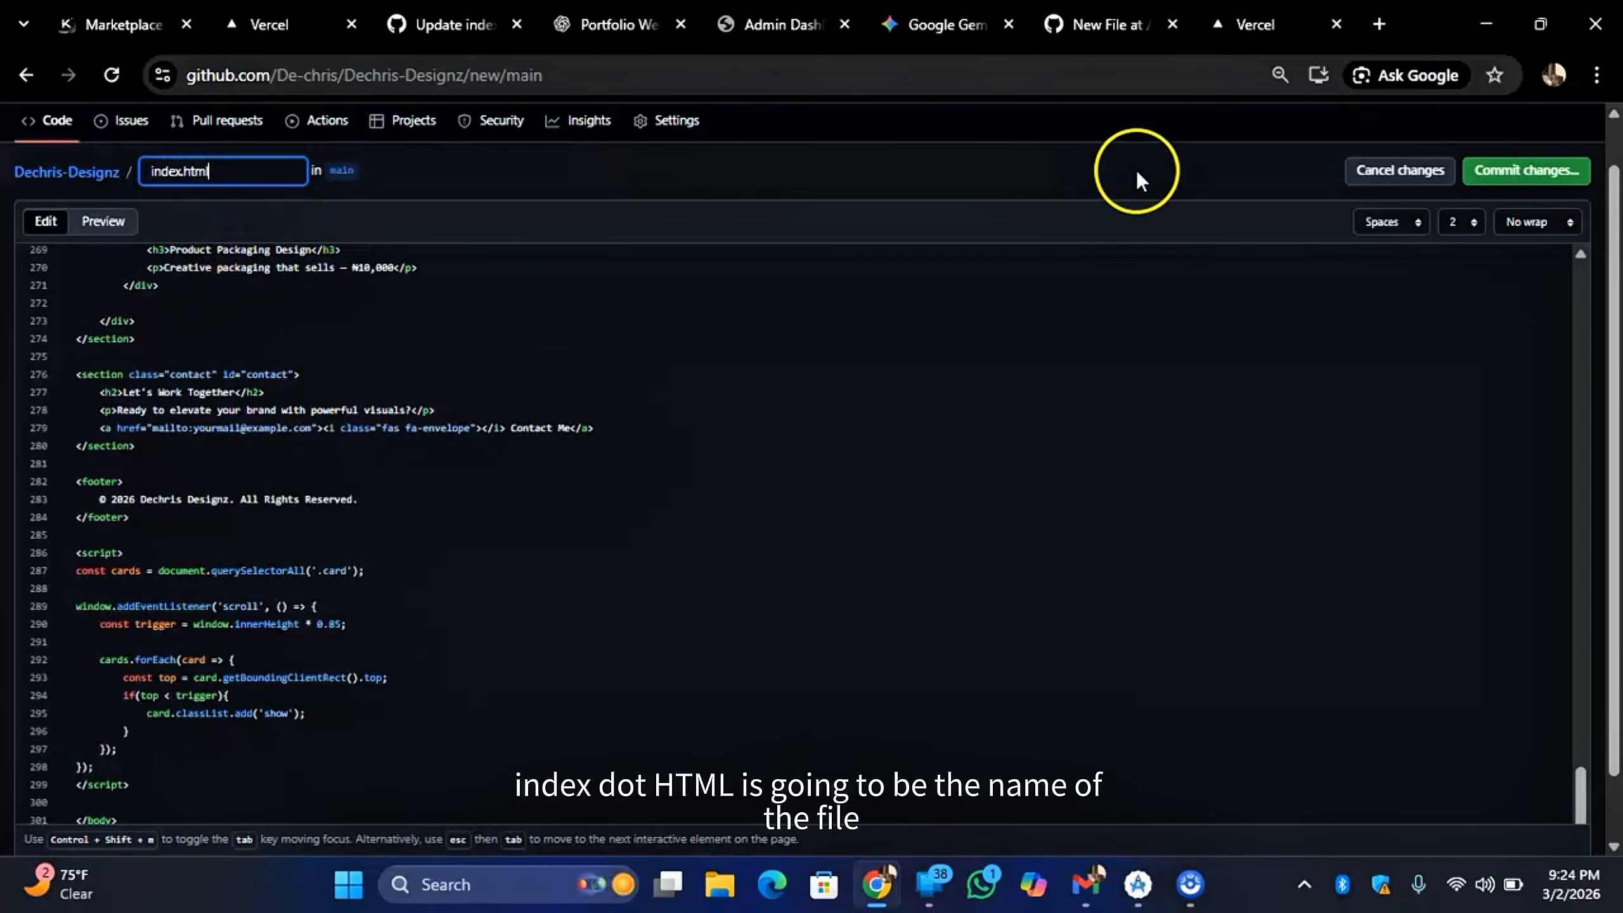
left_click(1497, 170)
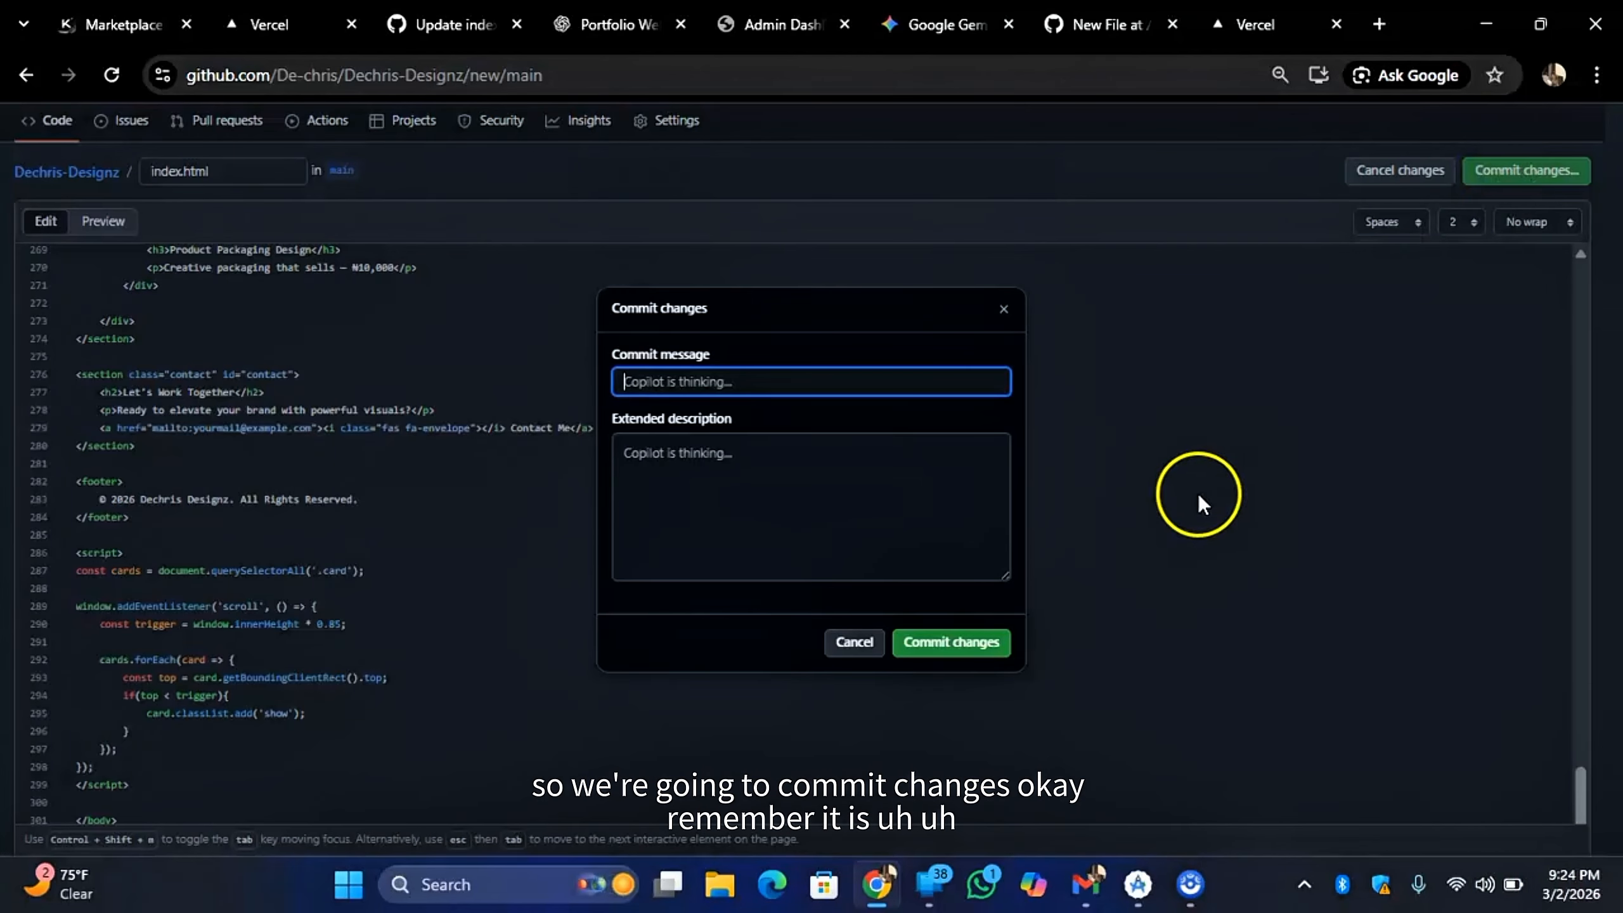
left_click(935, 648)
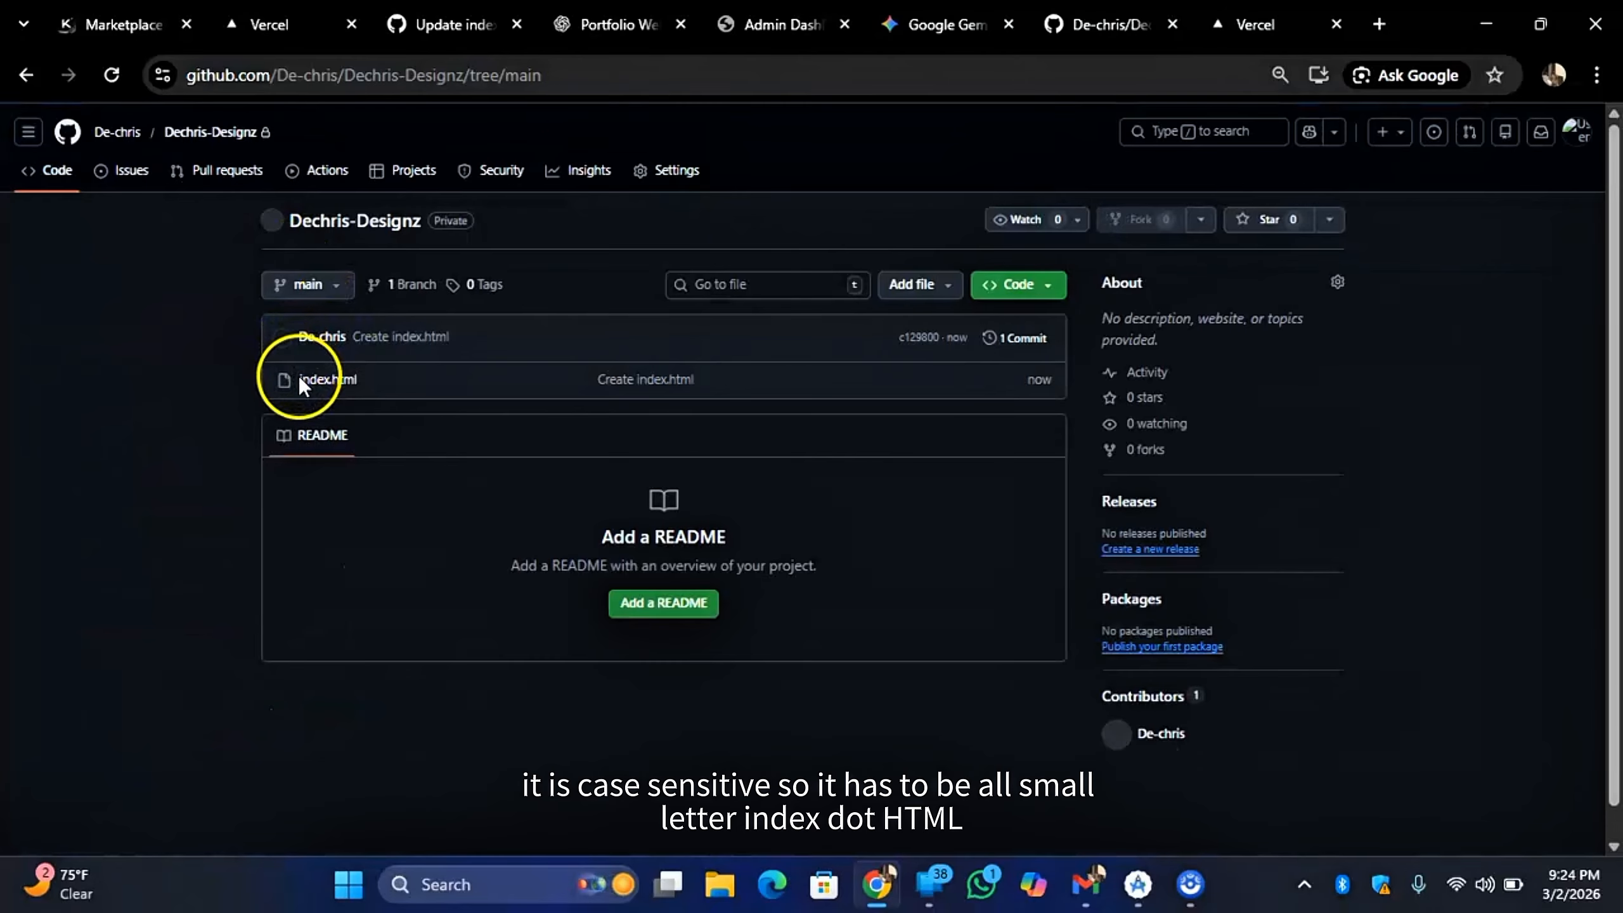
Step: Switch to Vercel and start adding a new project from the account overview
left_click(1249, 26)
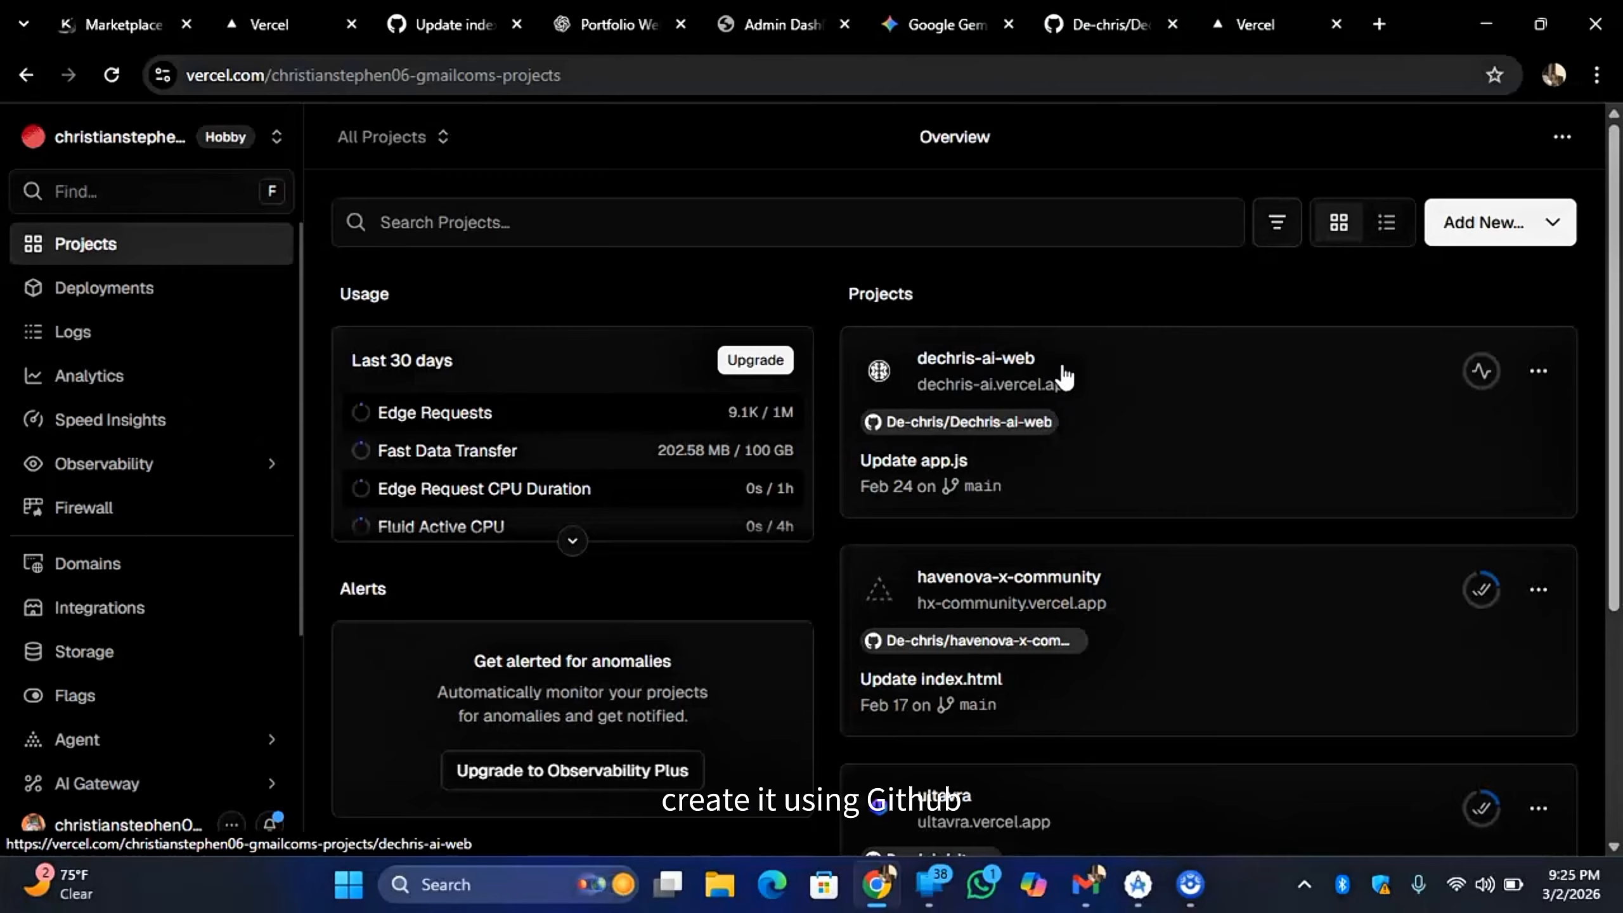
left_click(1469, 221)
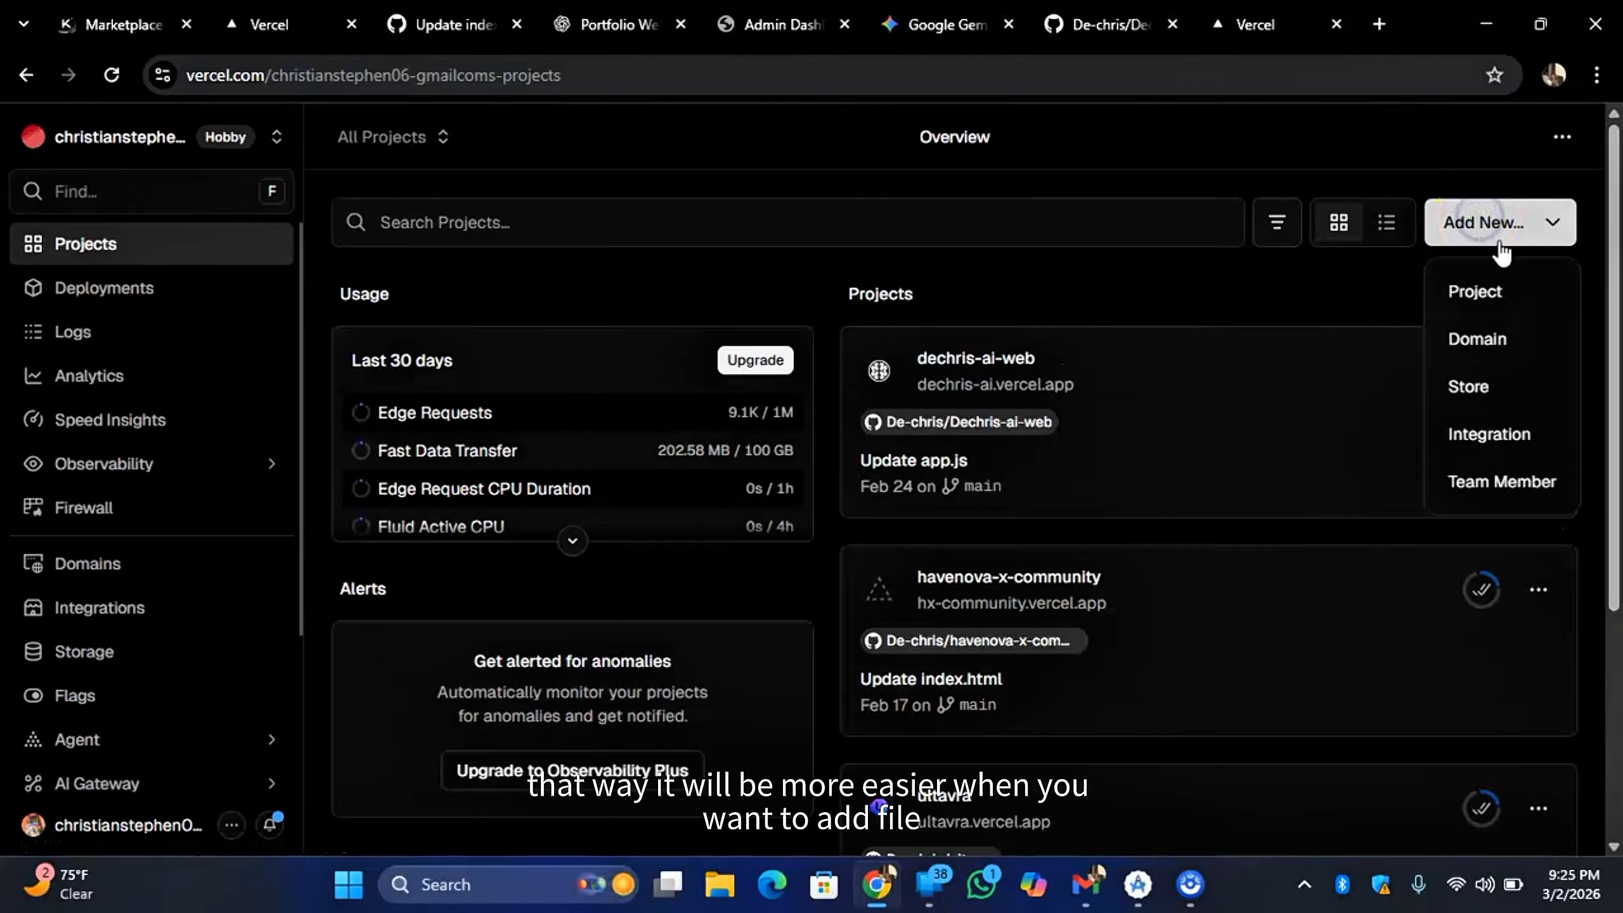
left_click(1385, 286)
mouse_move(1410, 185)
left_mouse_down()
mouse_move(1561, 209)
mouse_move(1486, 248)
left_mouse_up()
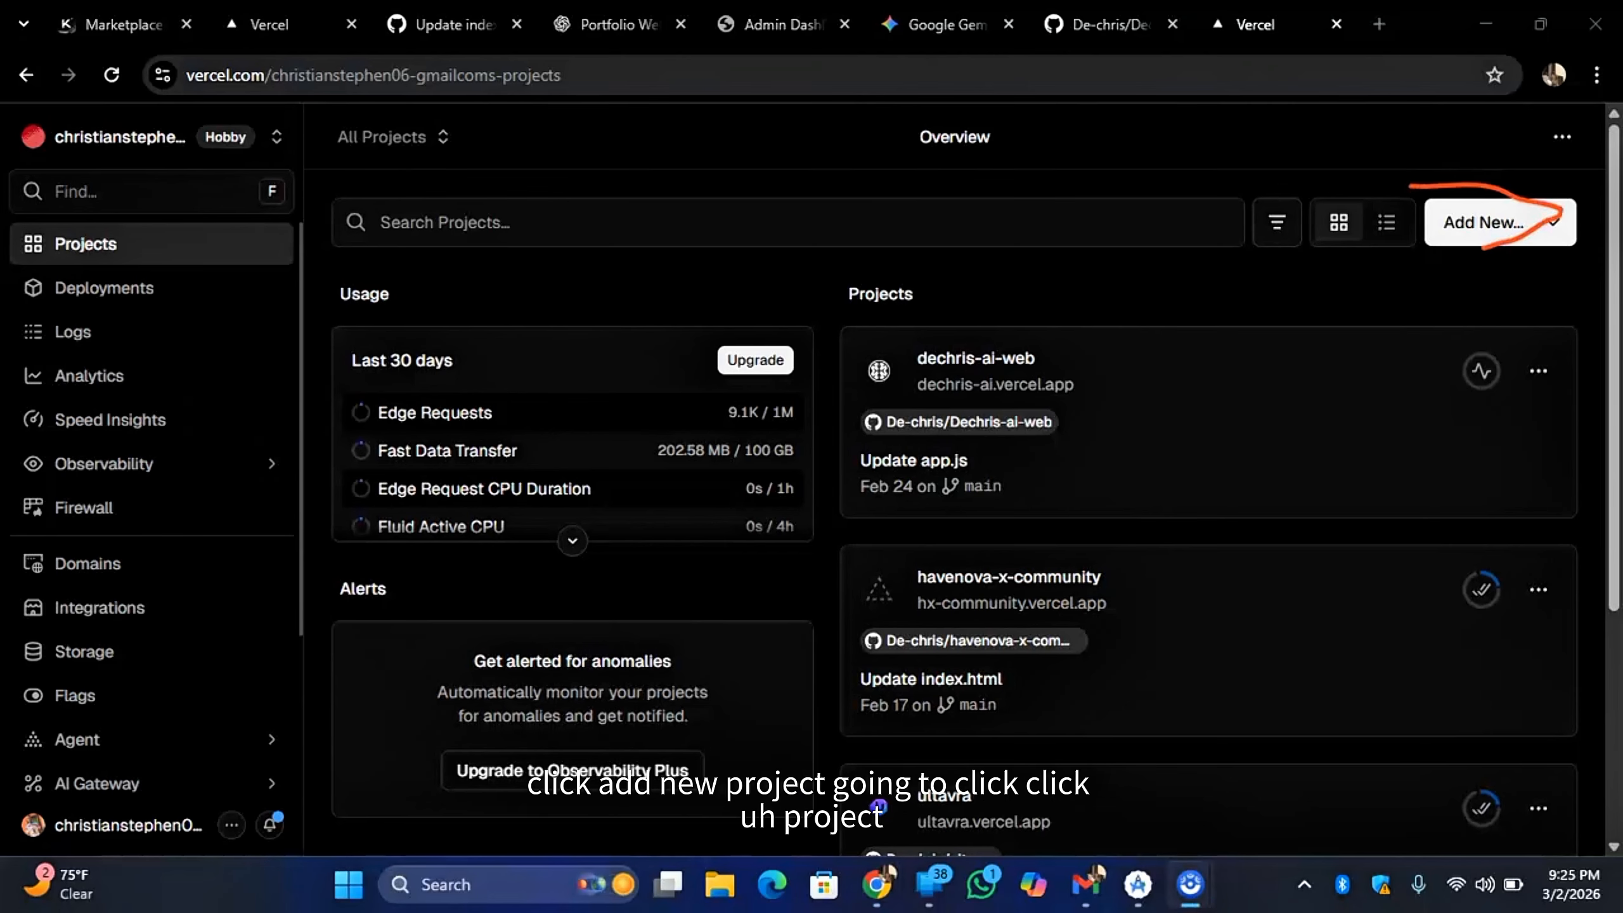
left_click(1485, 222)
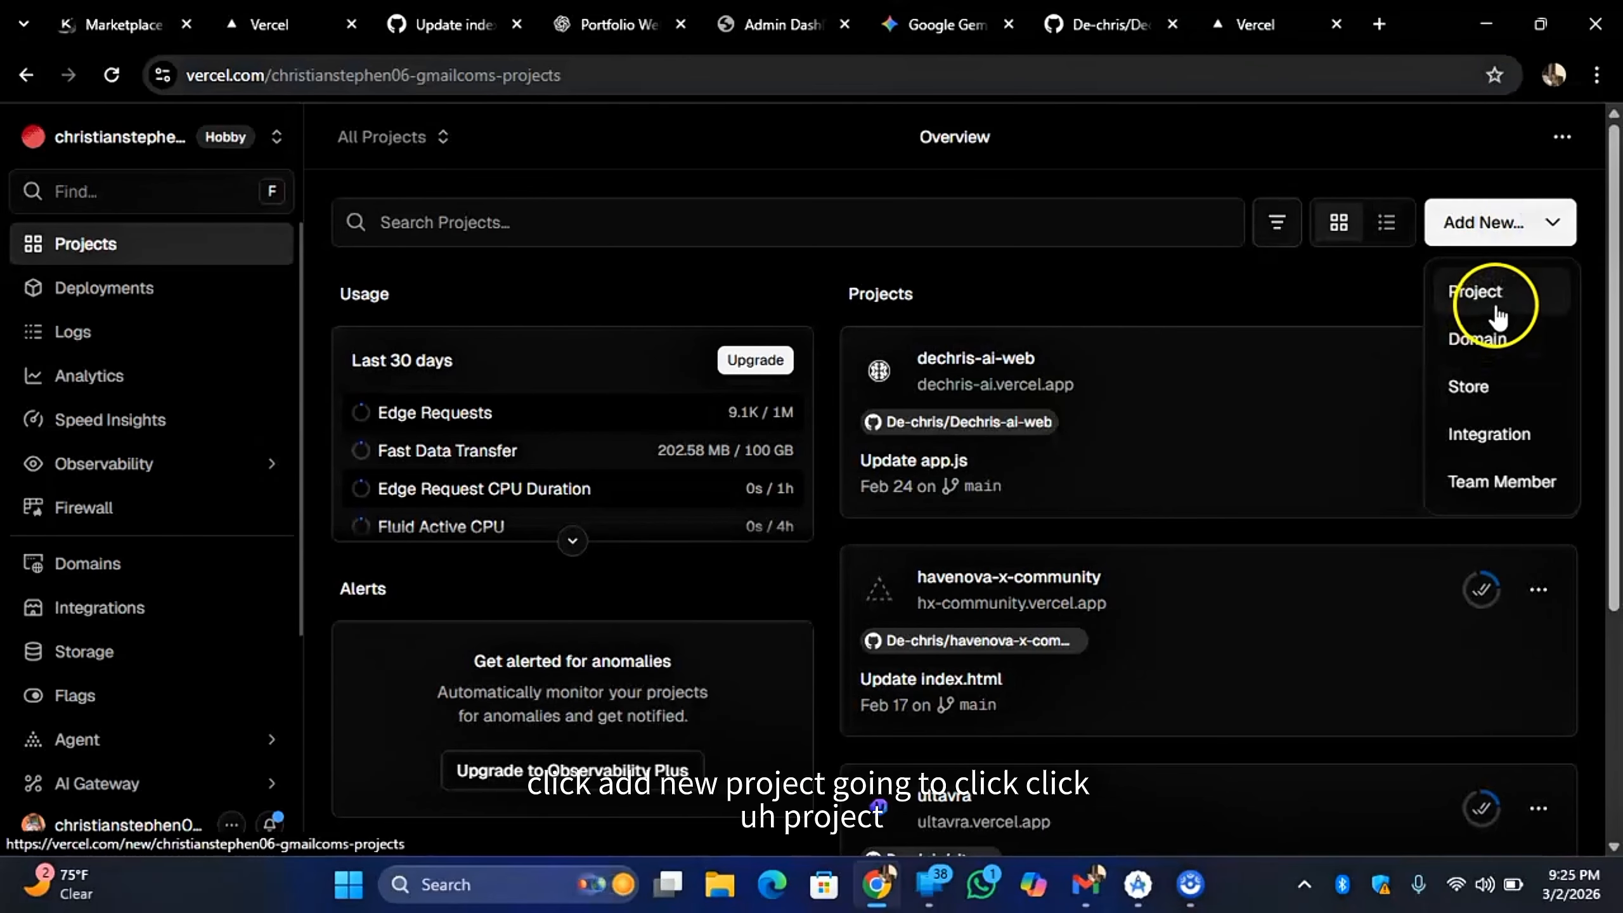
left_click(1524, 312)
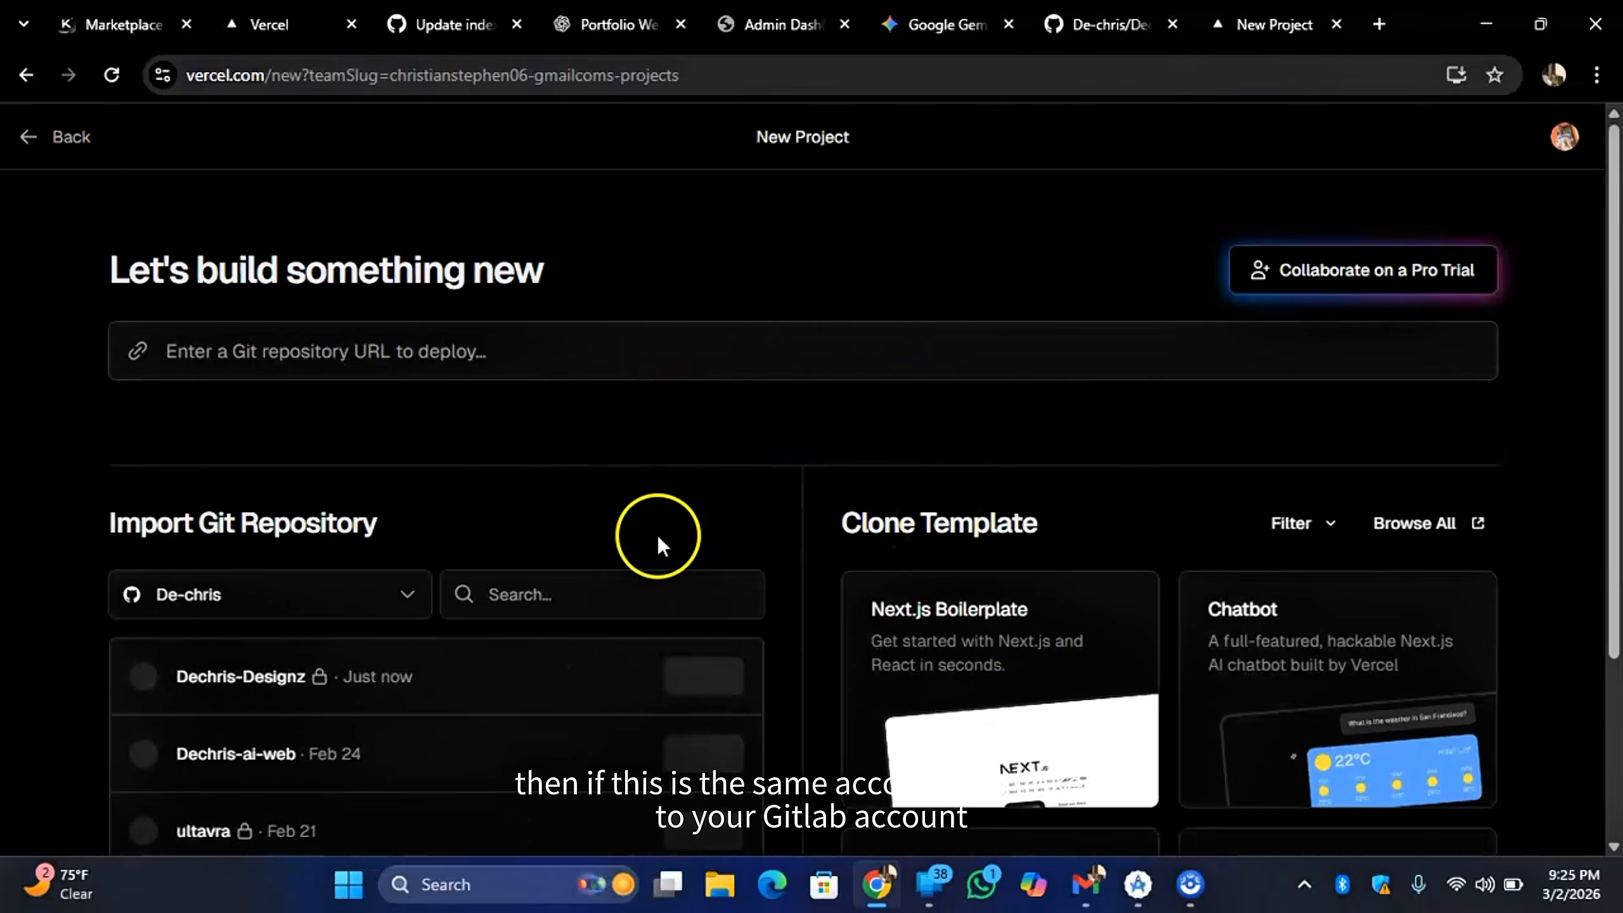
Step: Import the private Dechris-Designz Git repository and deploy it with the default project settings
scroll(584, 543, "down", 3)
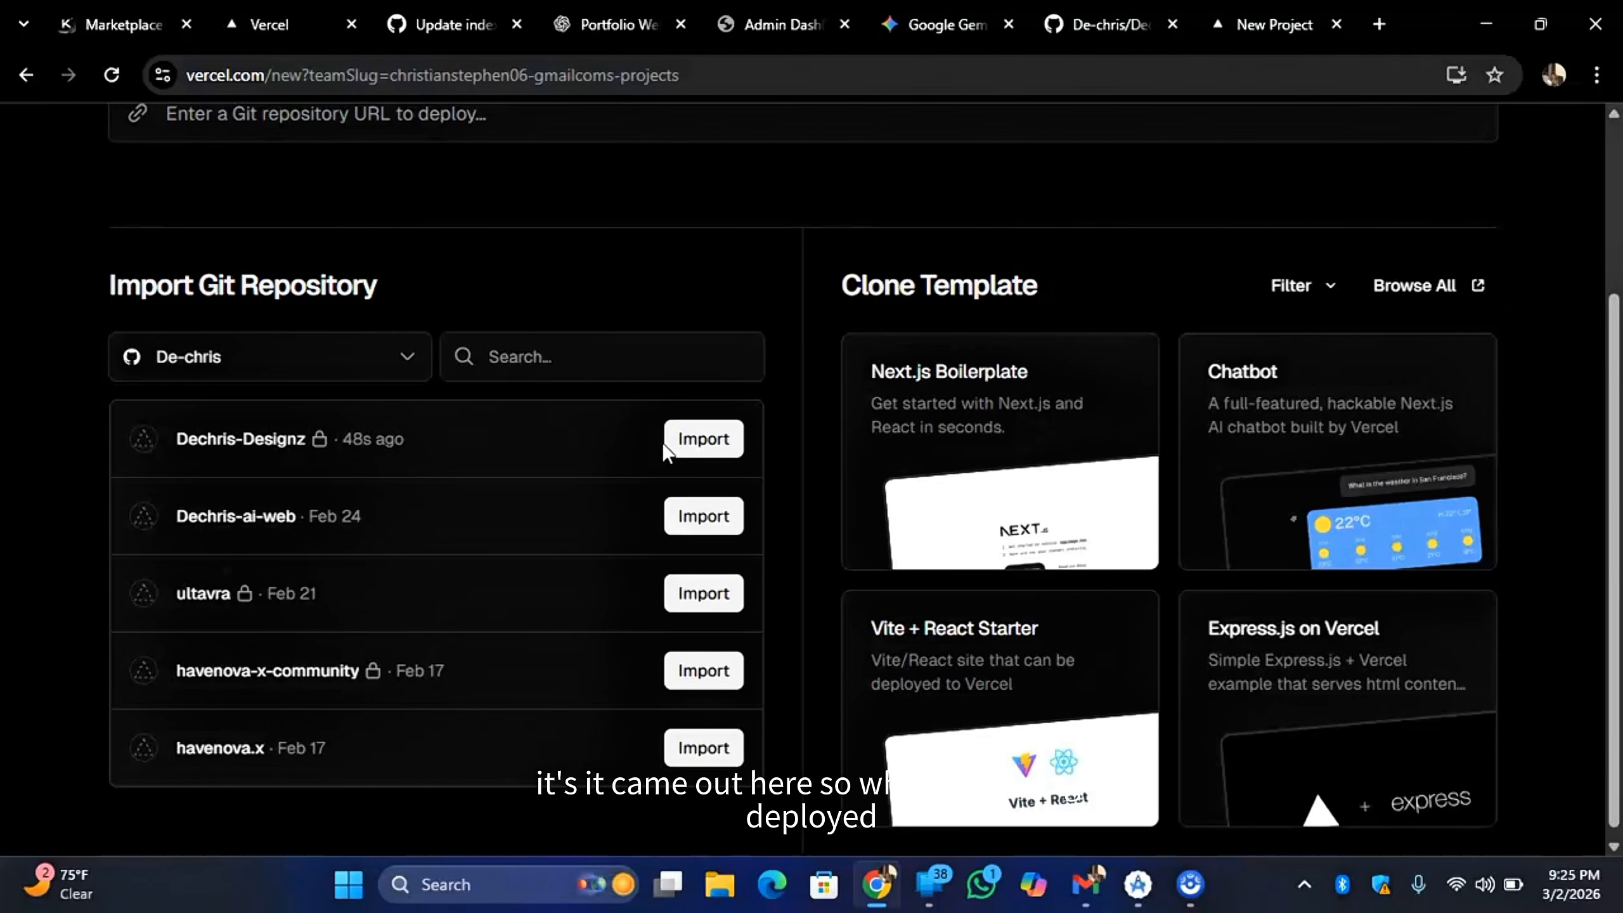
left_click(681, 441)
scroll(895, 416, "down", 8)
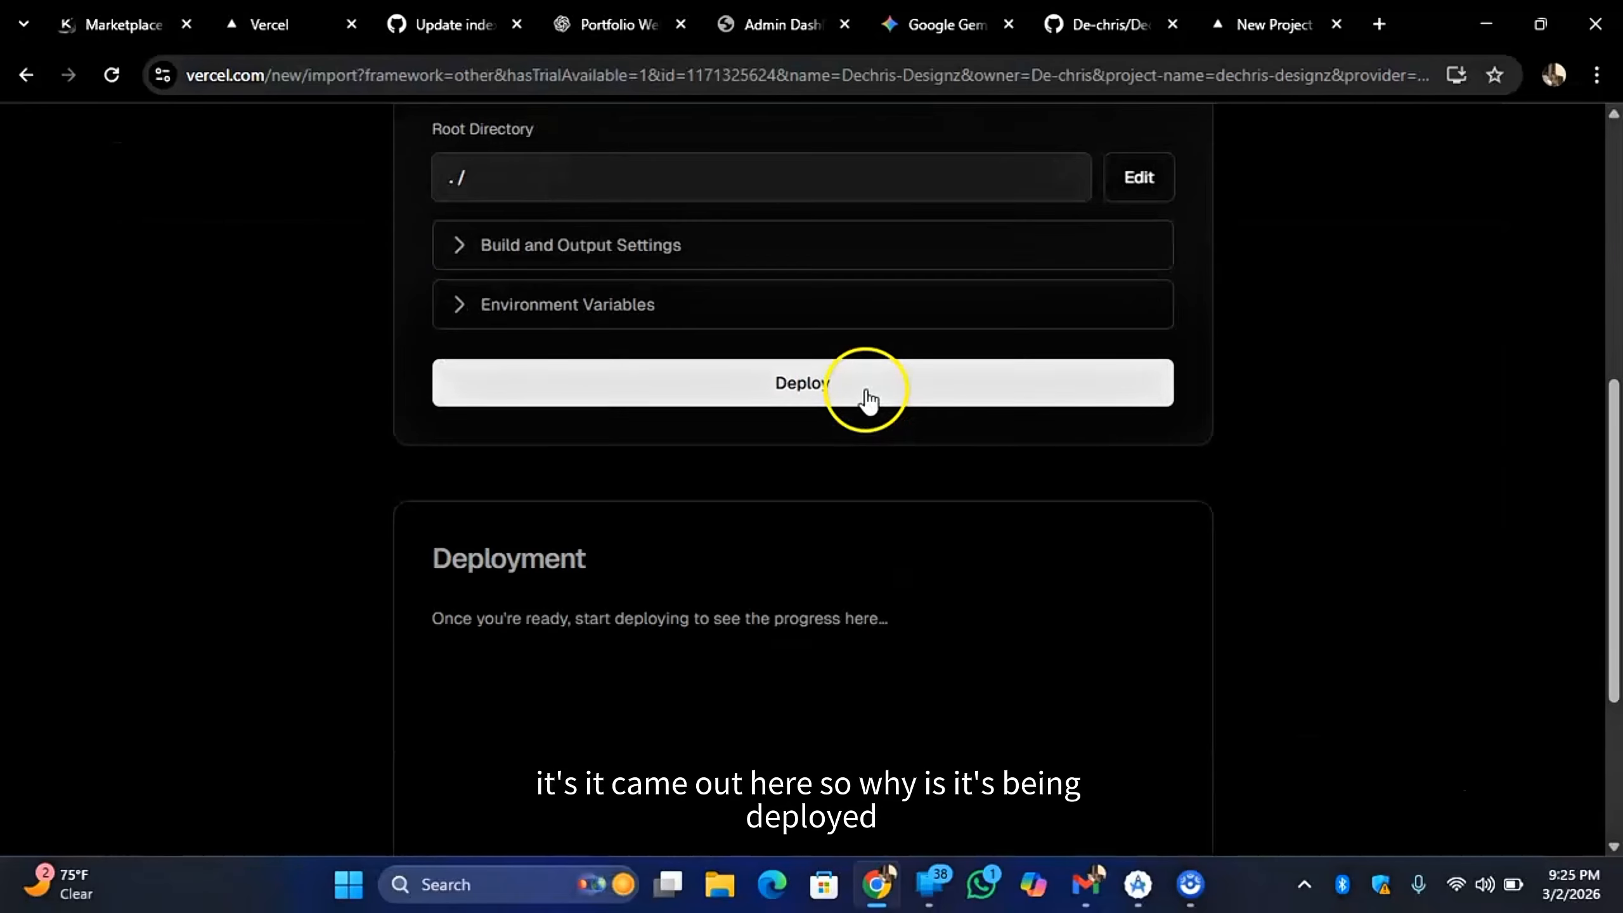
left_click(869, 398)
scroll(863, 390, "up", 10)
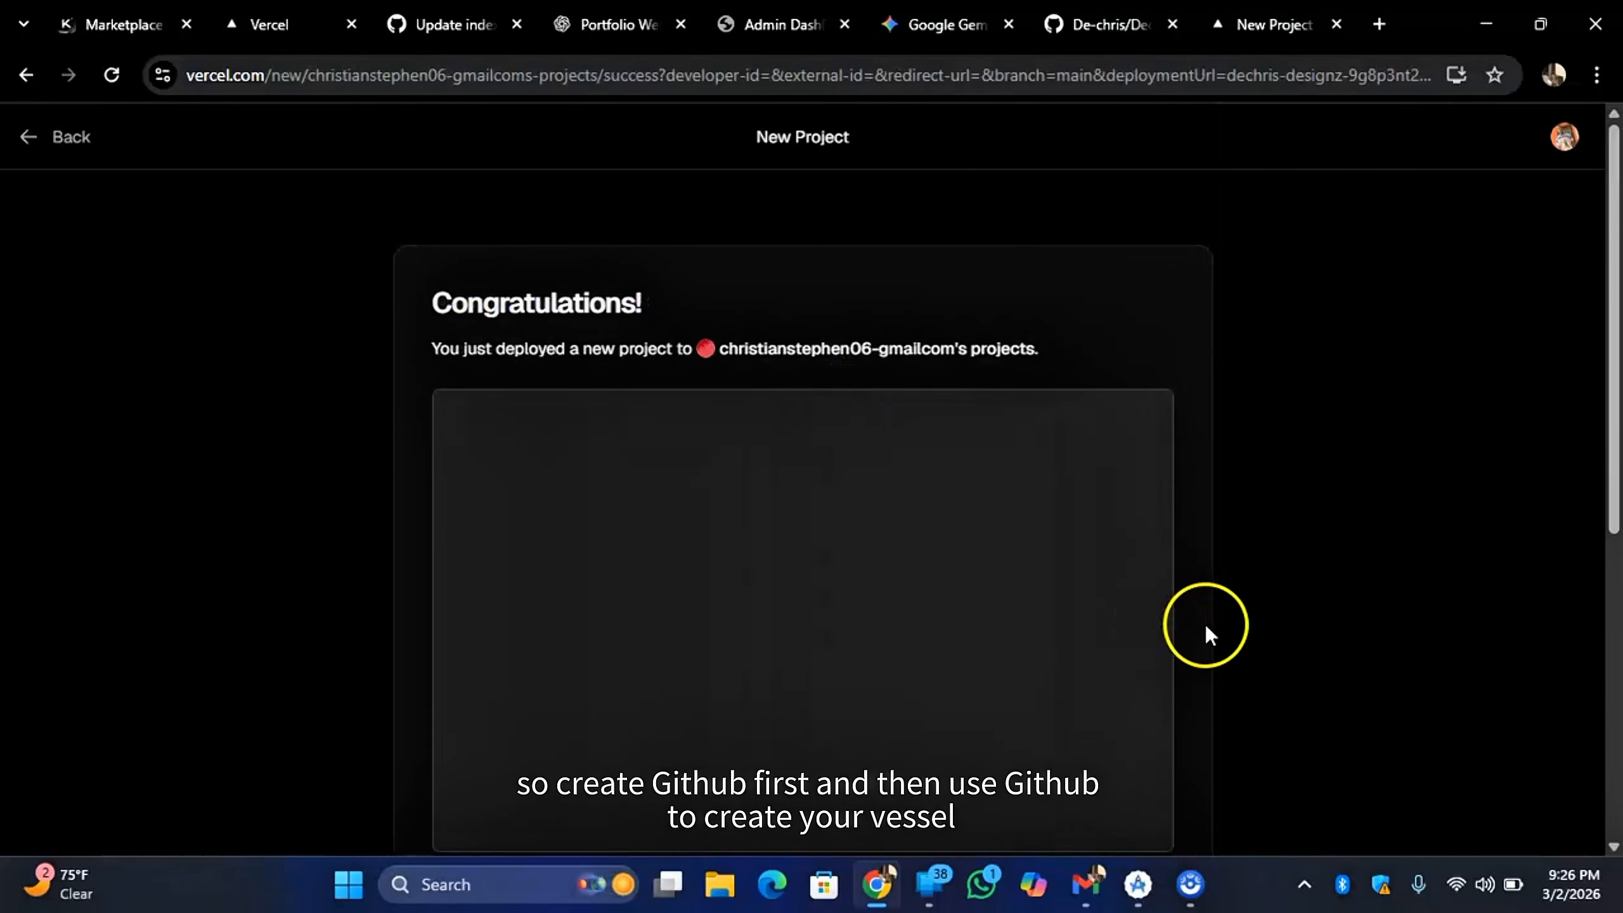
Step: Continue to the deployed project's dashboard and open the live site at its dechris-designz.vercel.app domain
scroll(783, 521, "down", 3)
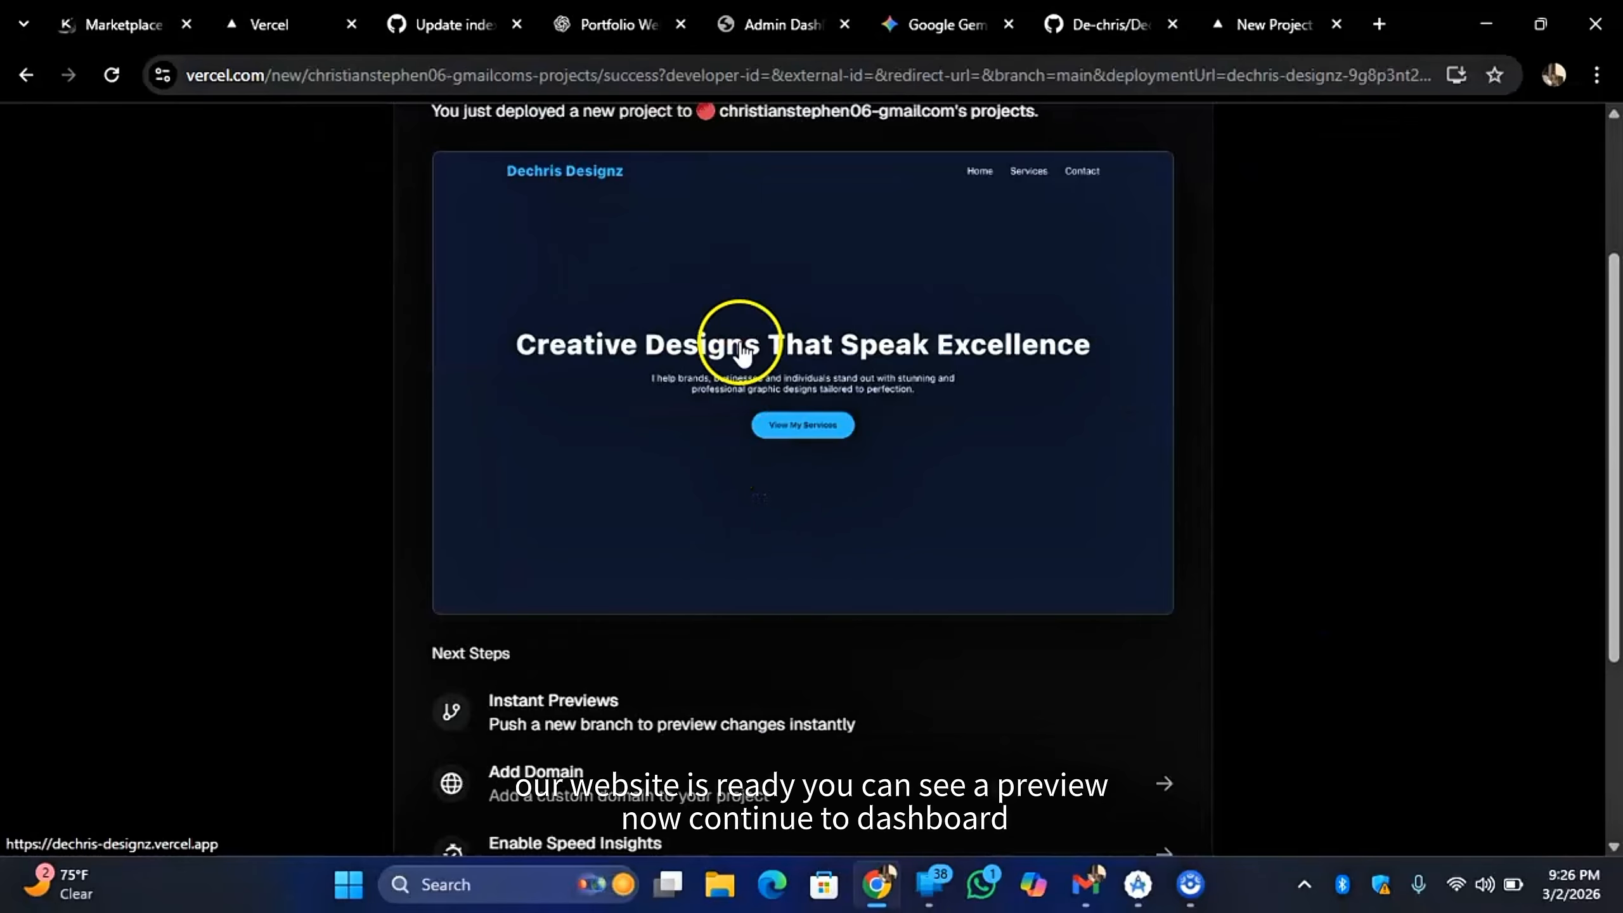
scroll(882, 383, "down", 5)
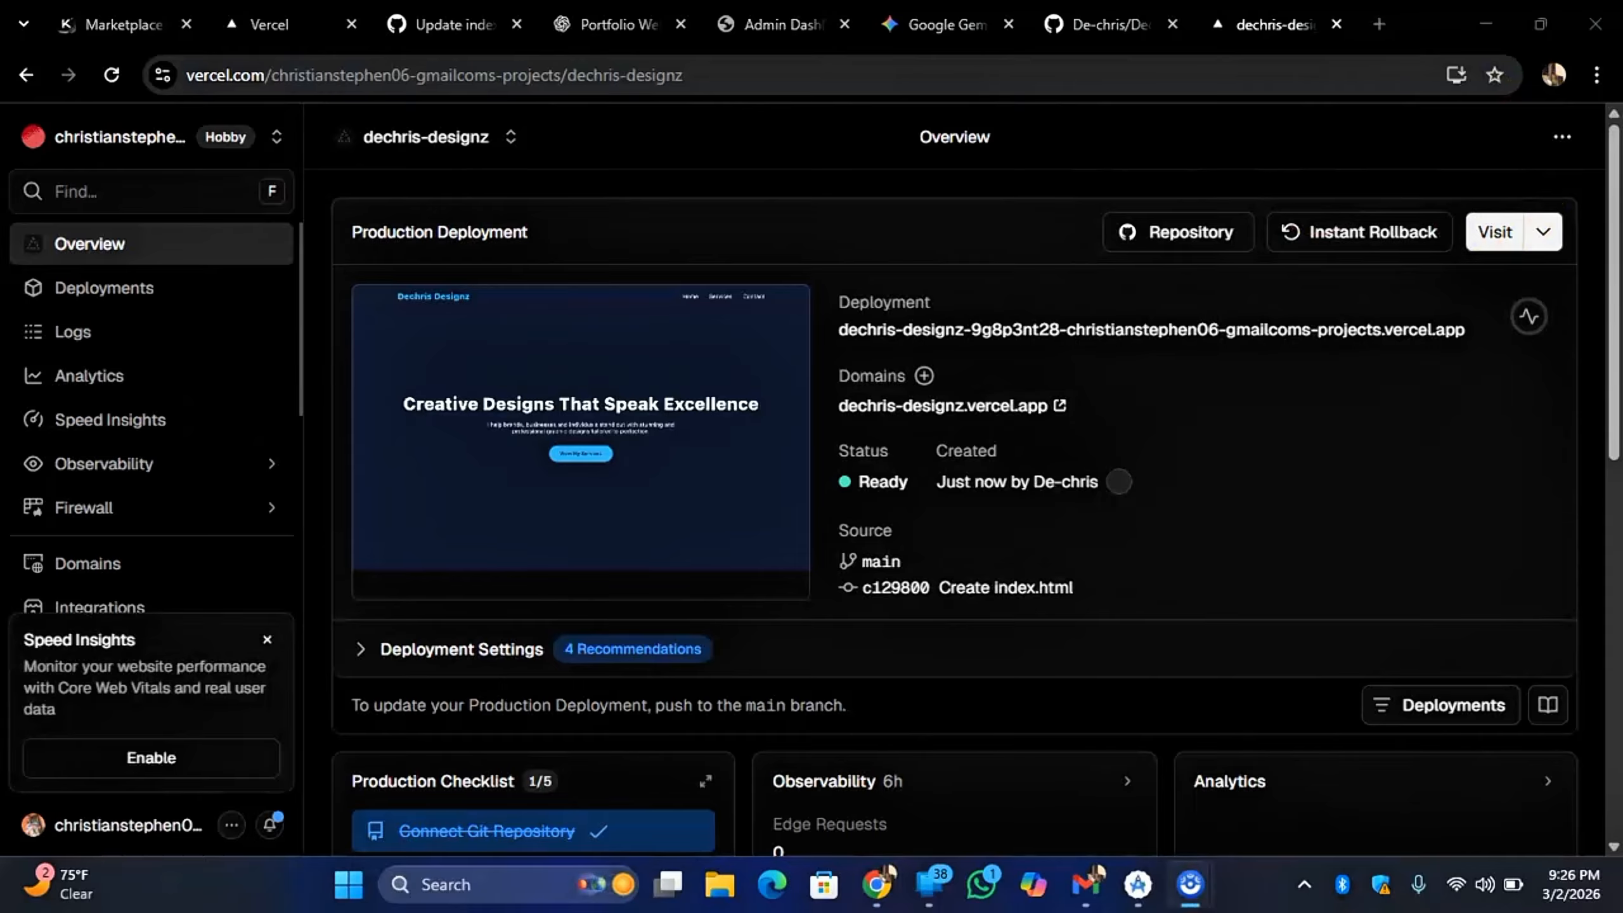
left_click_drag(838, 386, 995, 412)
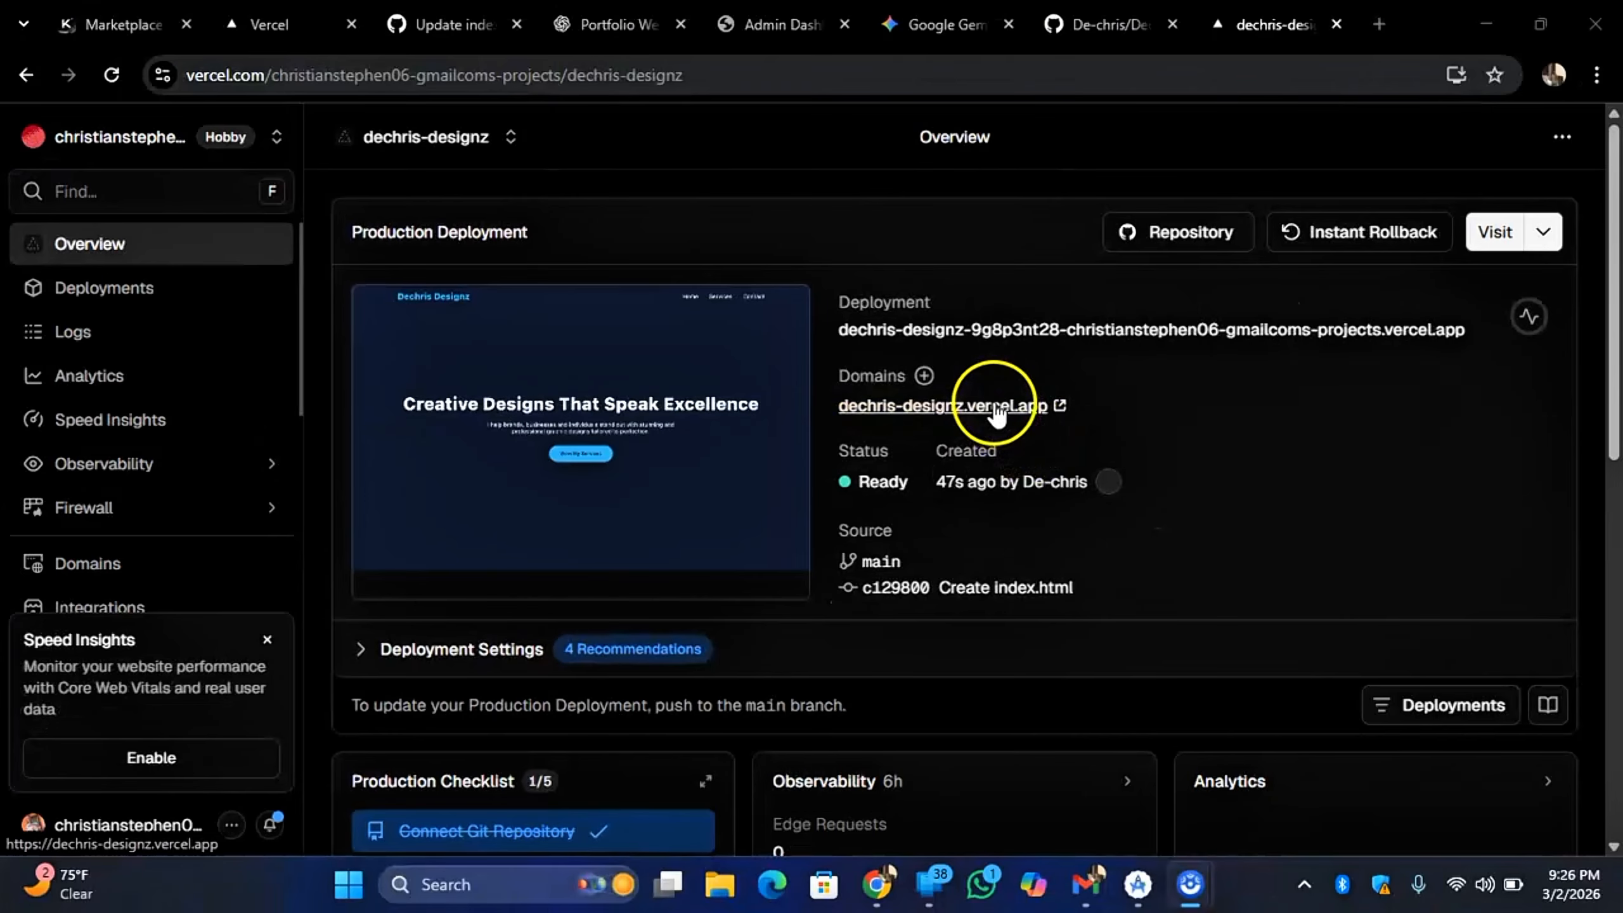
left_click(994, 408)
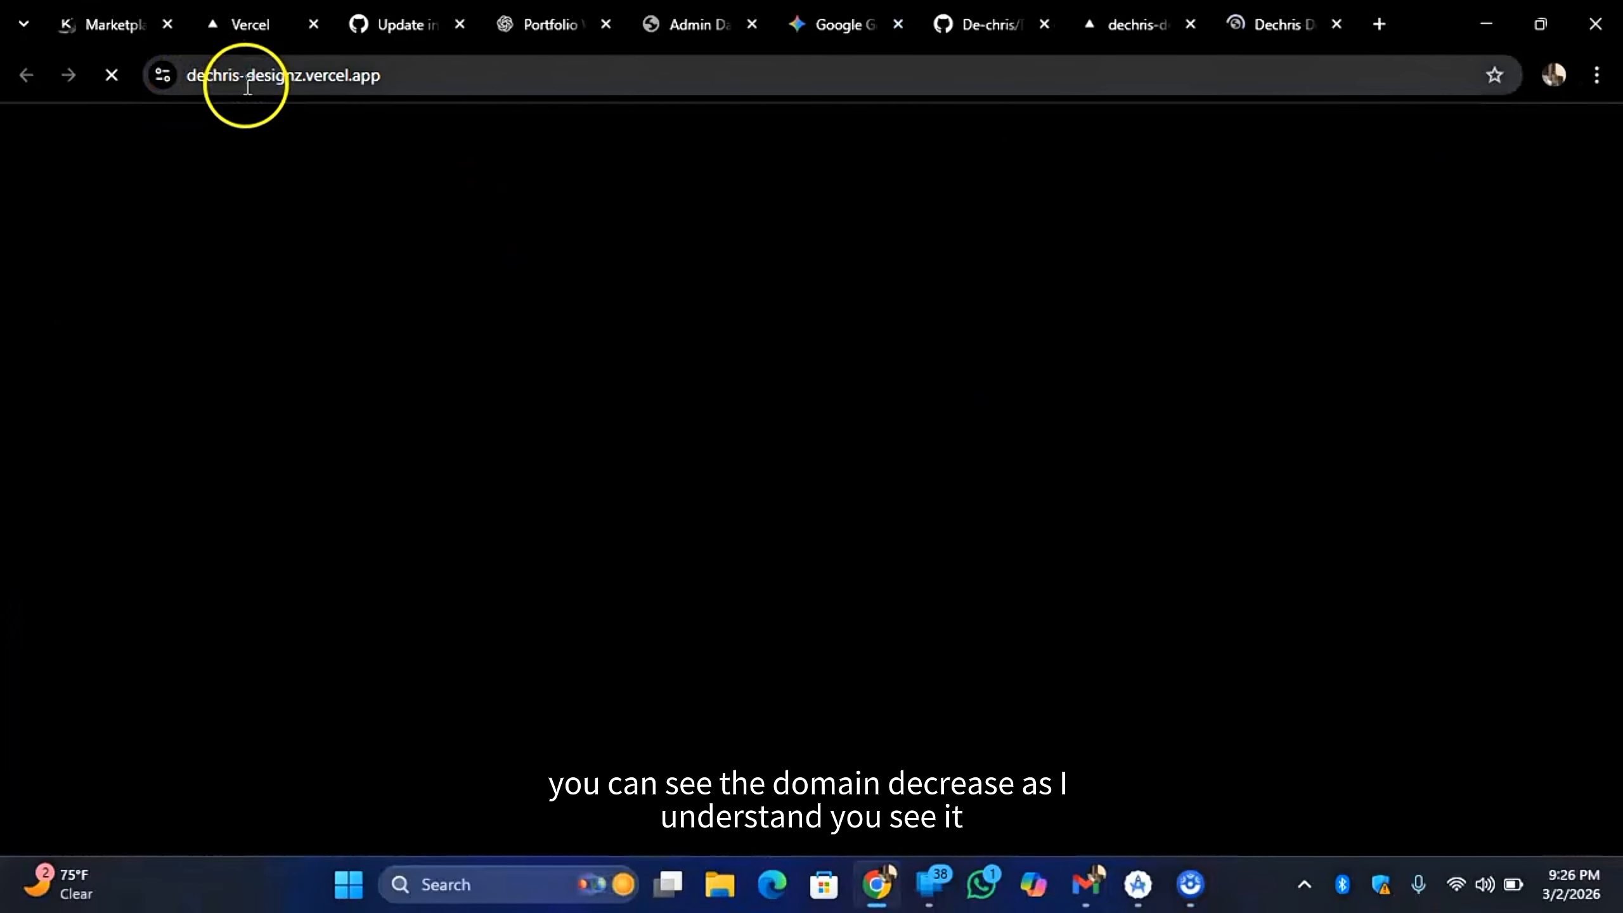
Step: Review the live homepage from the hero section through the service cards to the contact section
scroll(742, 446, "down", 5)
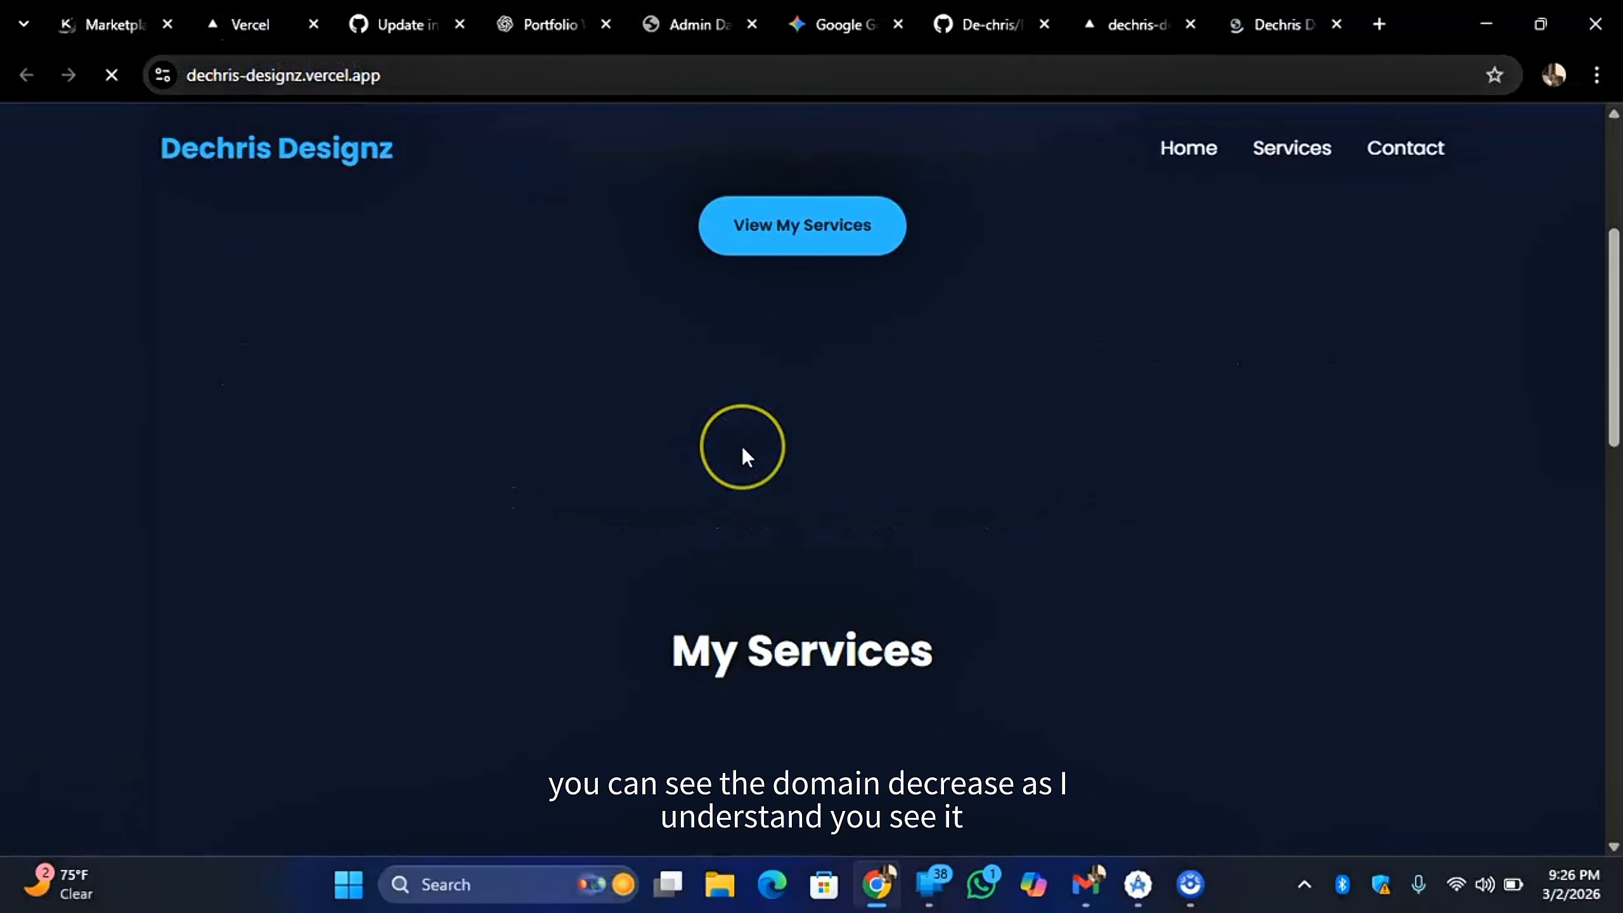
scroll(741, 446, "down", 10)
scroll(744, 449, "up", 5)
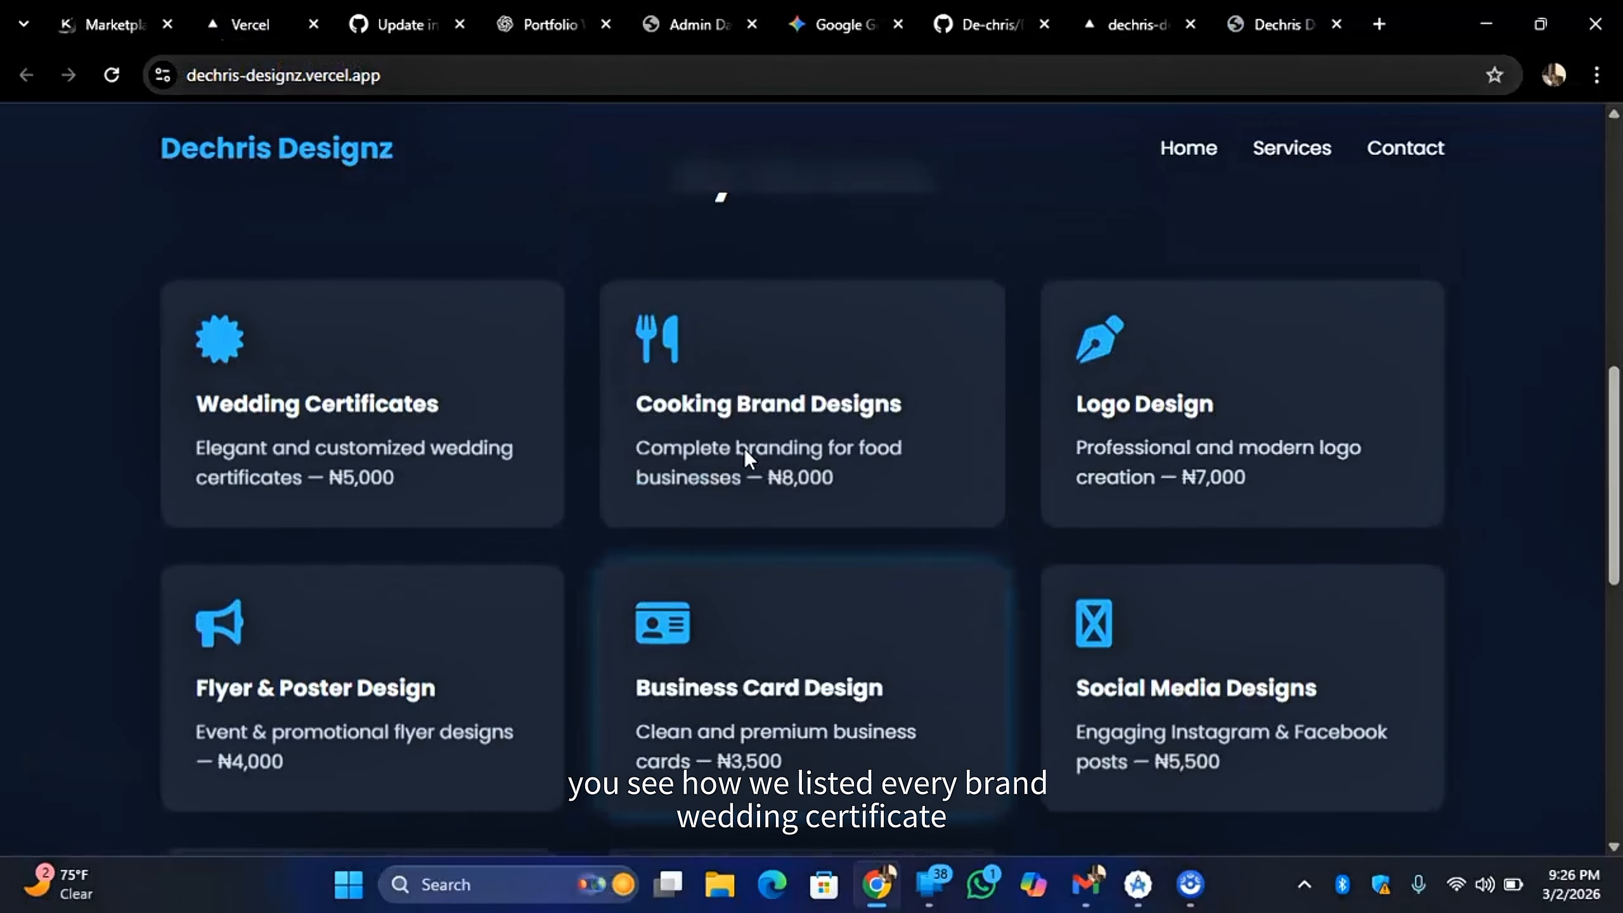
left_click(219, 329)
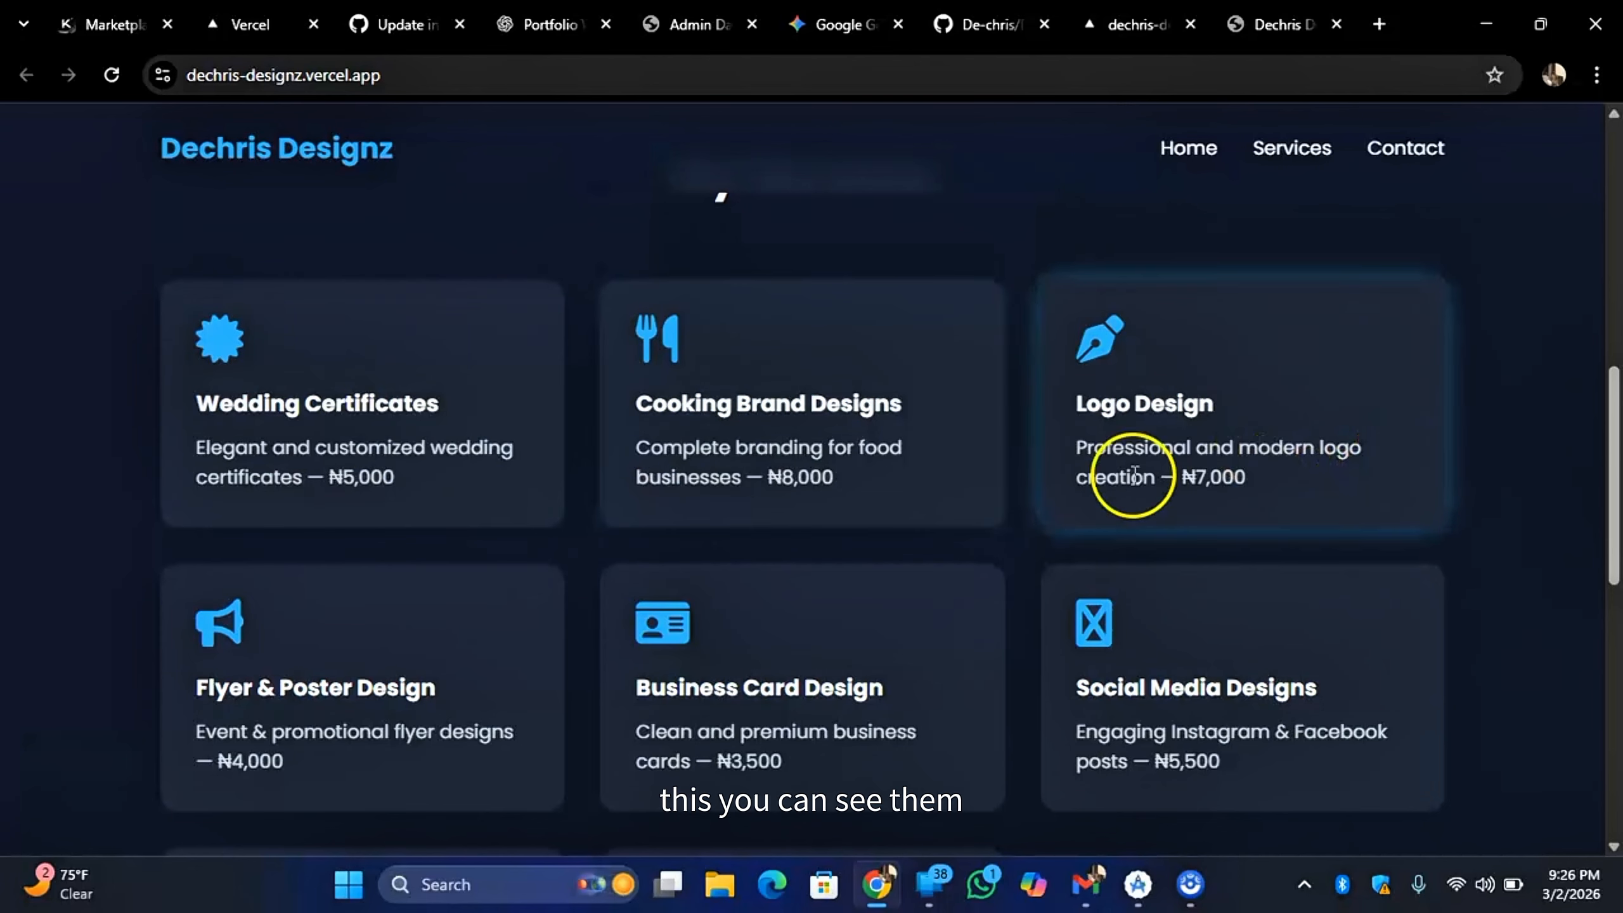
scroll(396, 475, "down", 10)
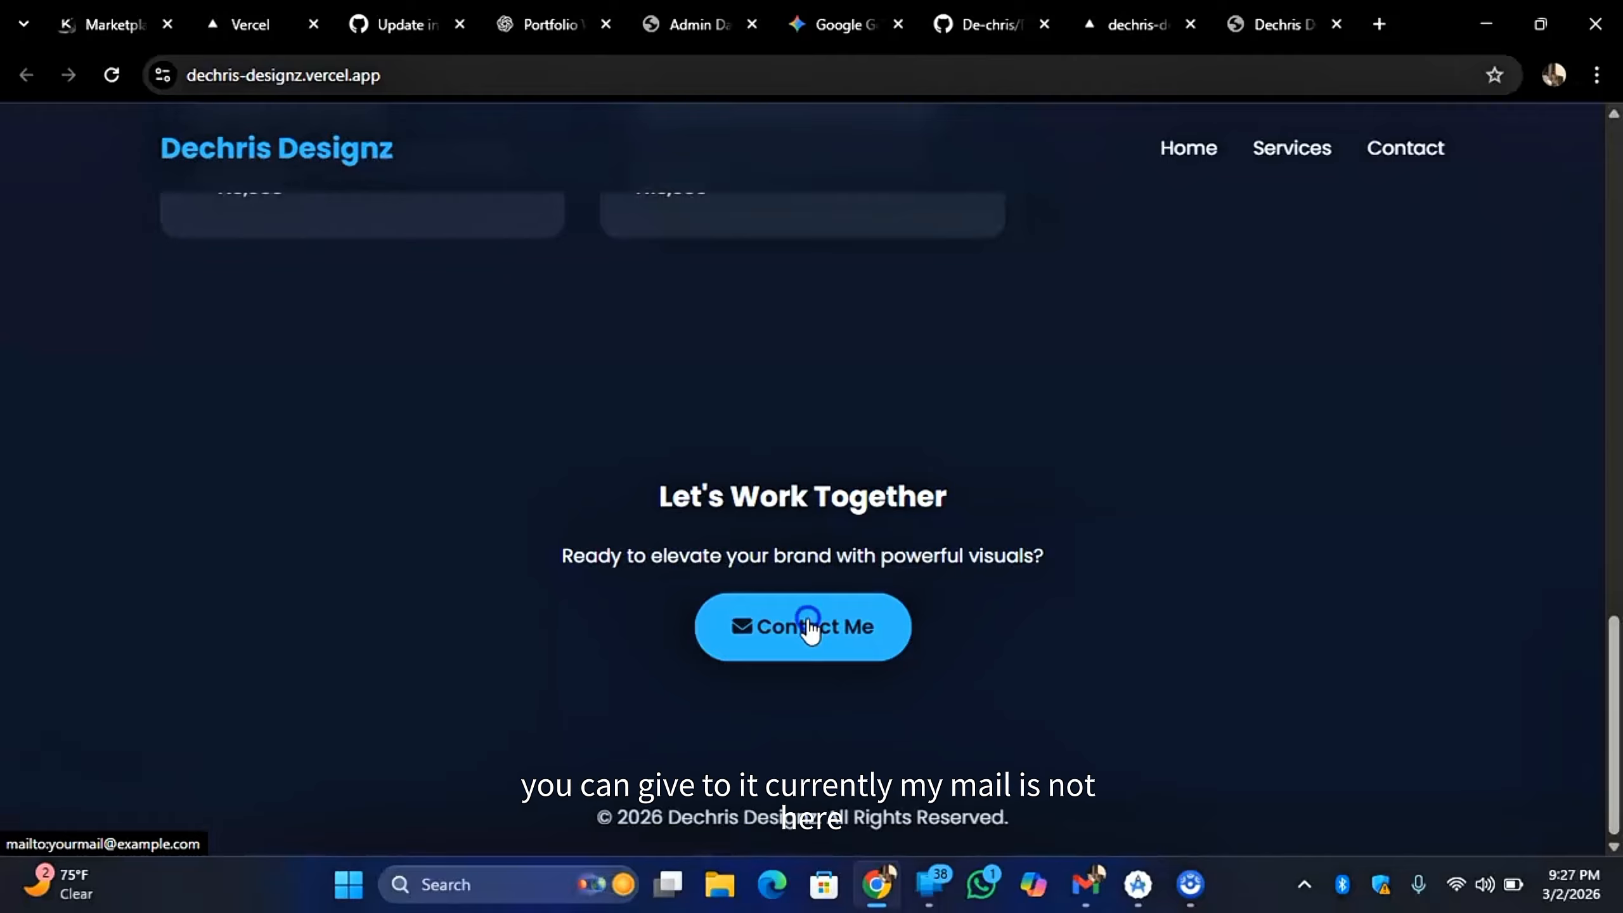
Step: Test the live site's Contact Me email link and its Contact and Home navigation links
left_click(739, 583)
left_click(833, 626)
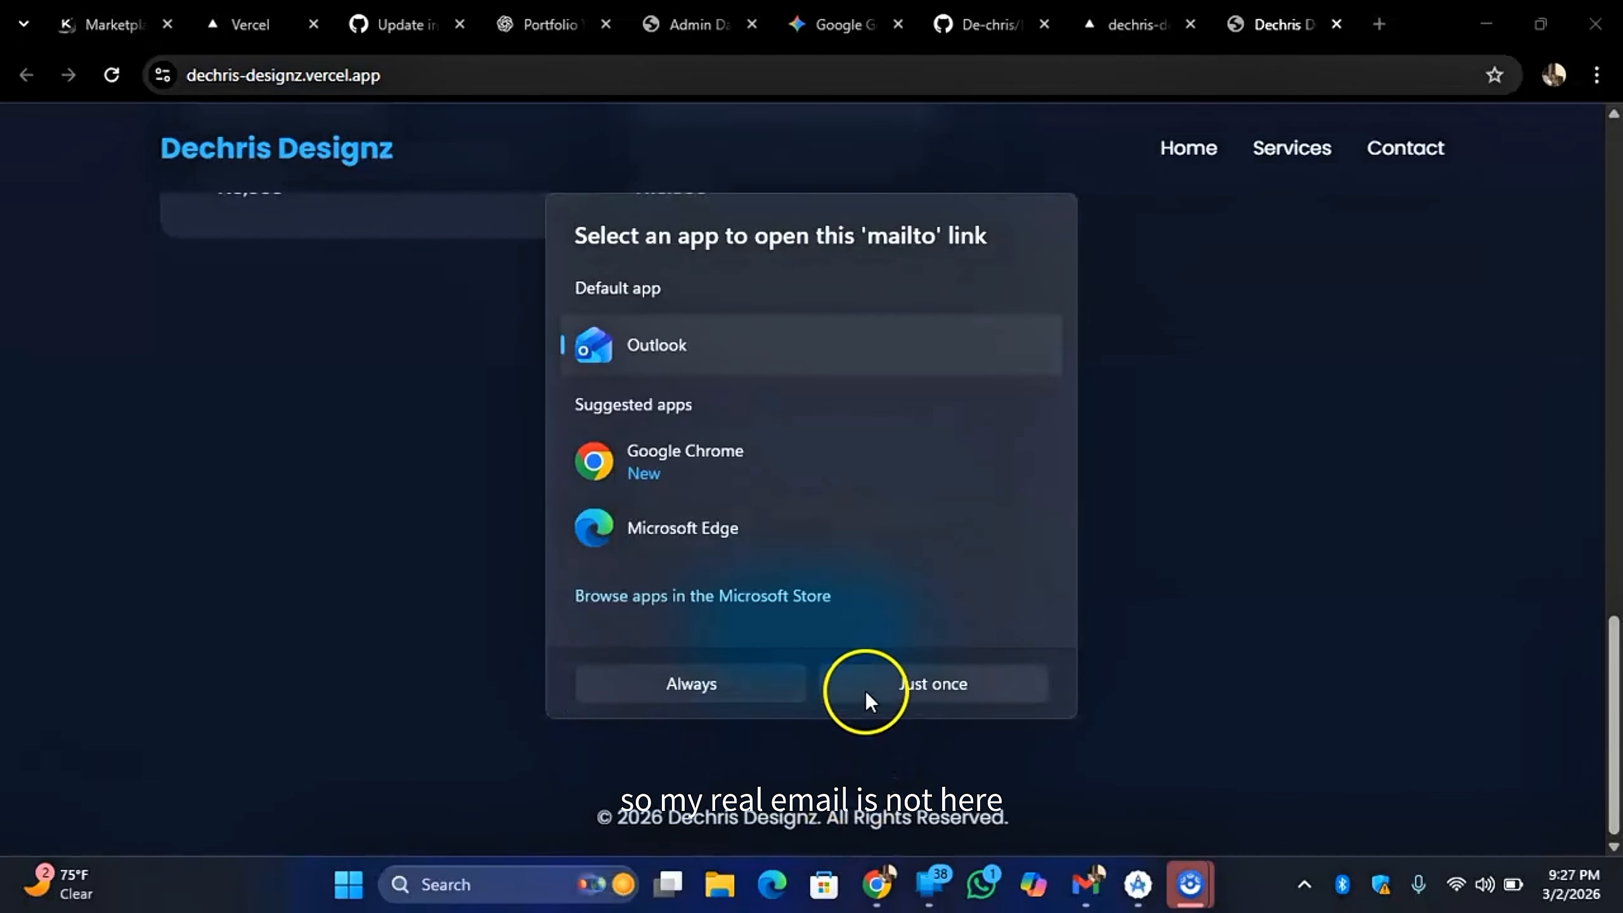
left_click(691, 679)
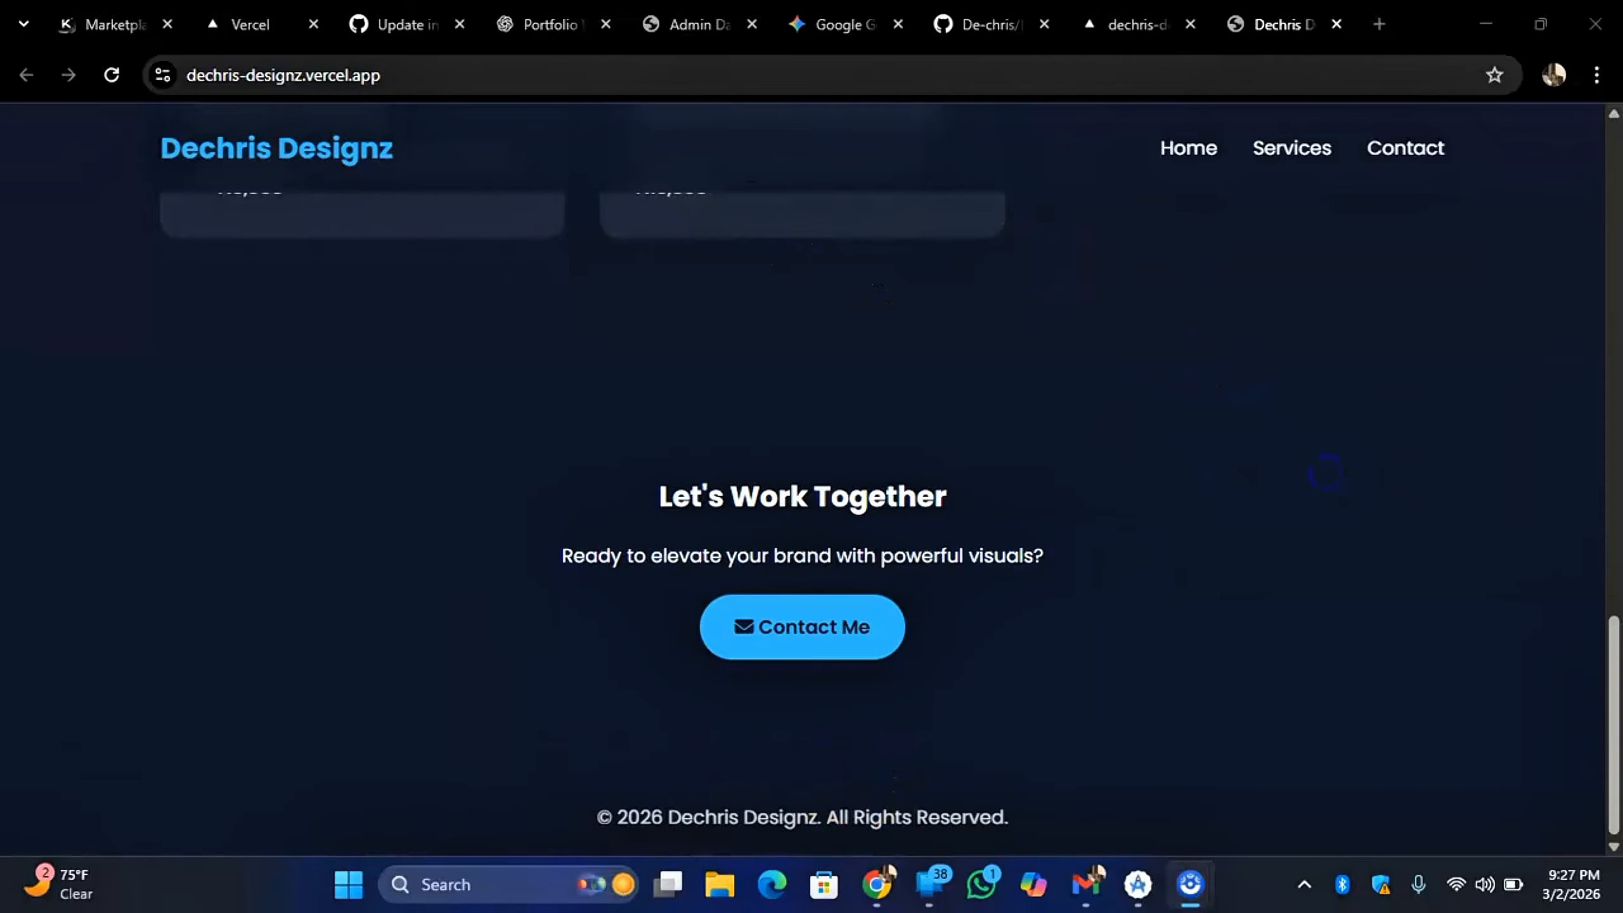
mouse_move(2, 845)
left_mouse_down()
mouse_move(82, 836)
mouse_move(142, 856)
mouse_move(64, 824)
mouse_move(46, 850)
left_mouse_up()
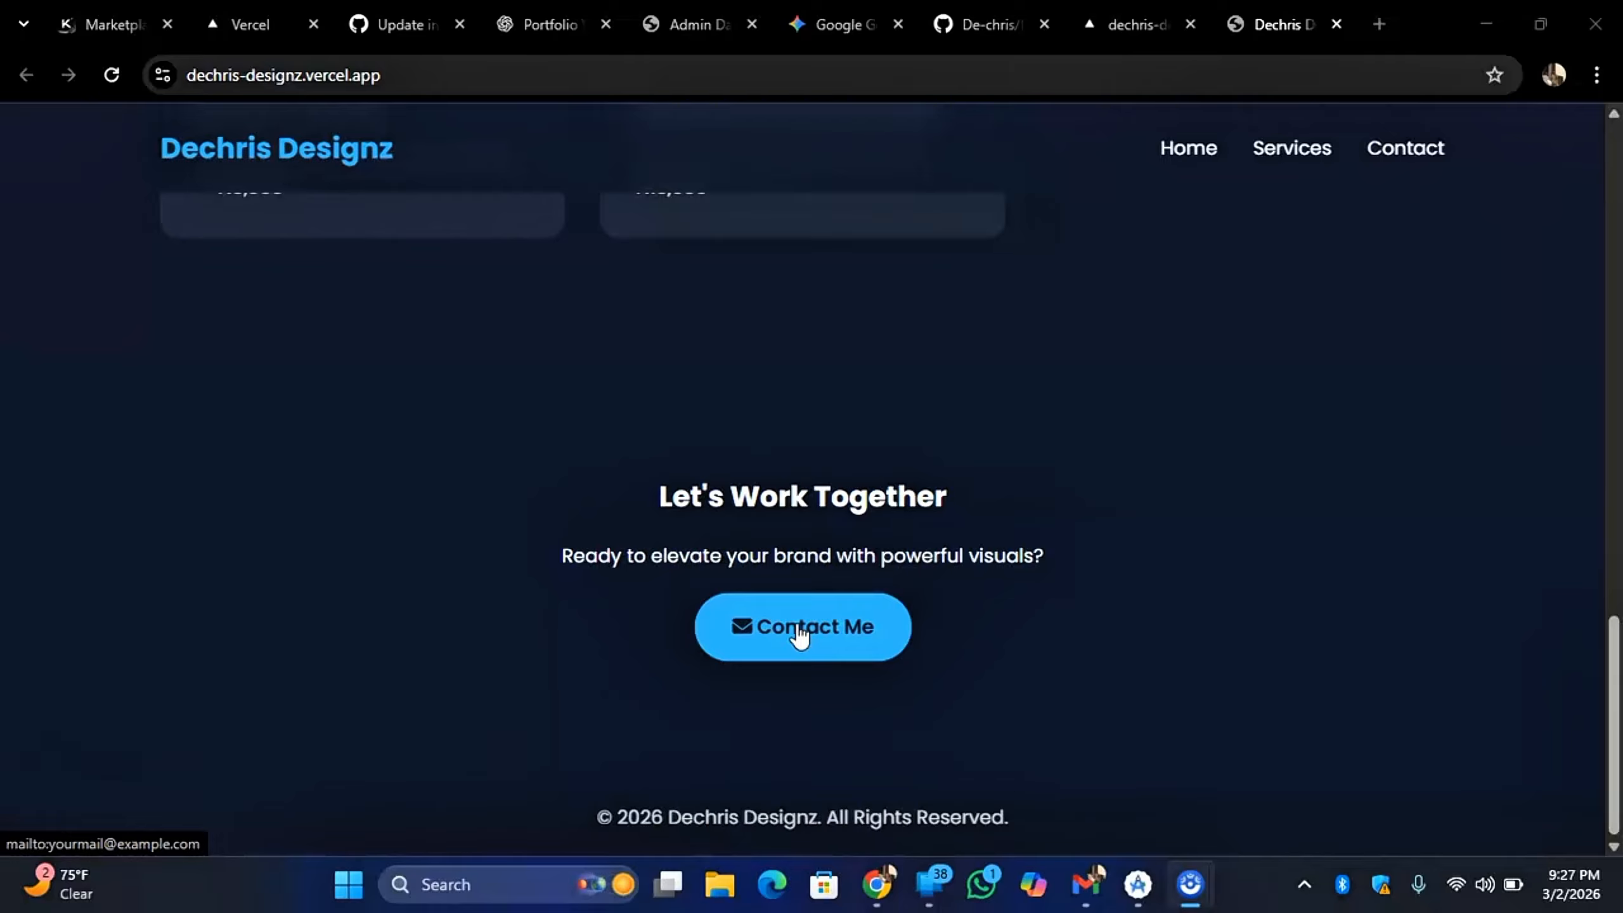
left_click(1431, 148)
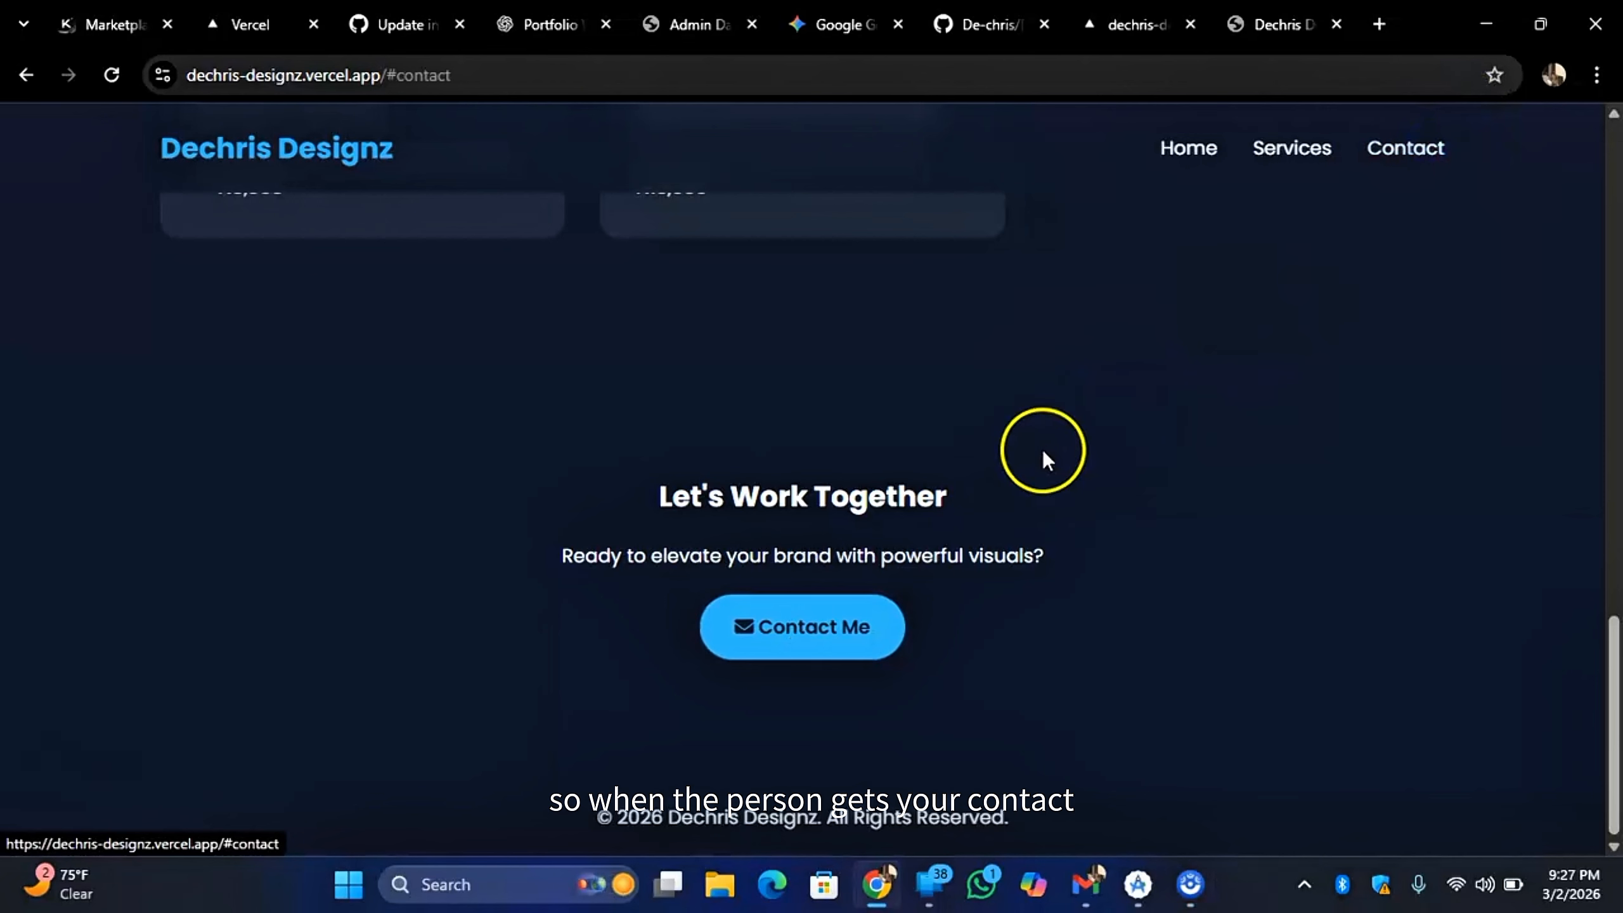
left_click(1190, 159)
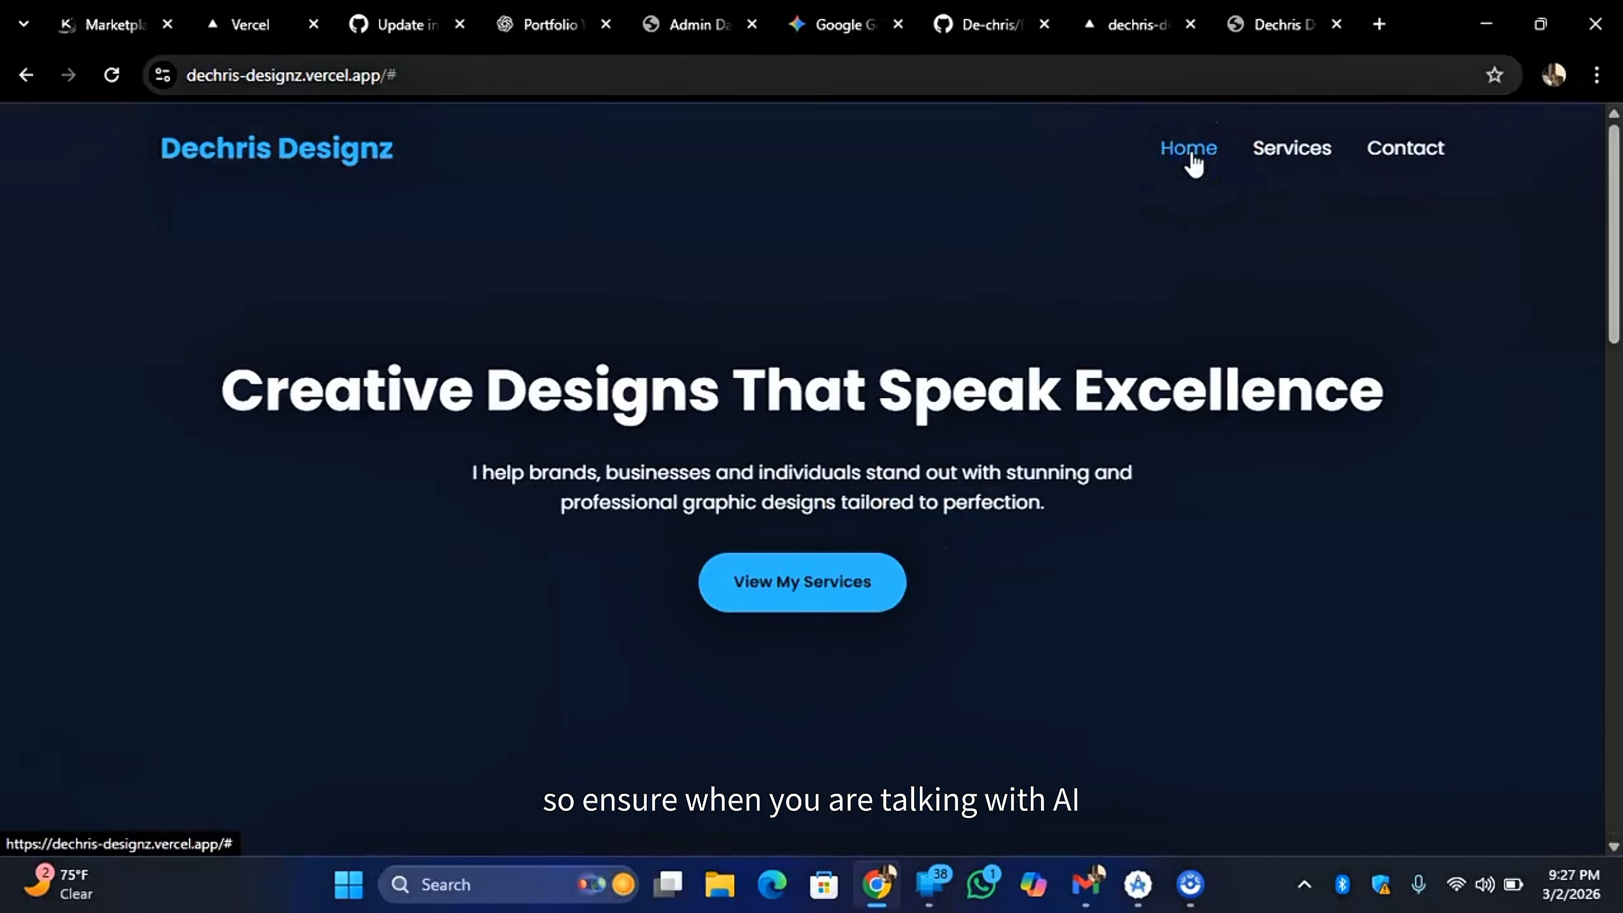